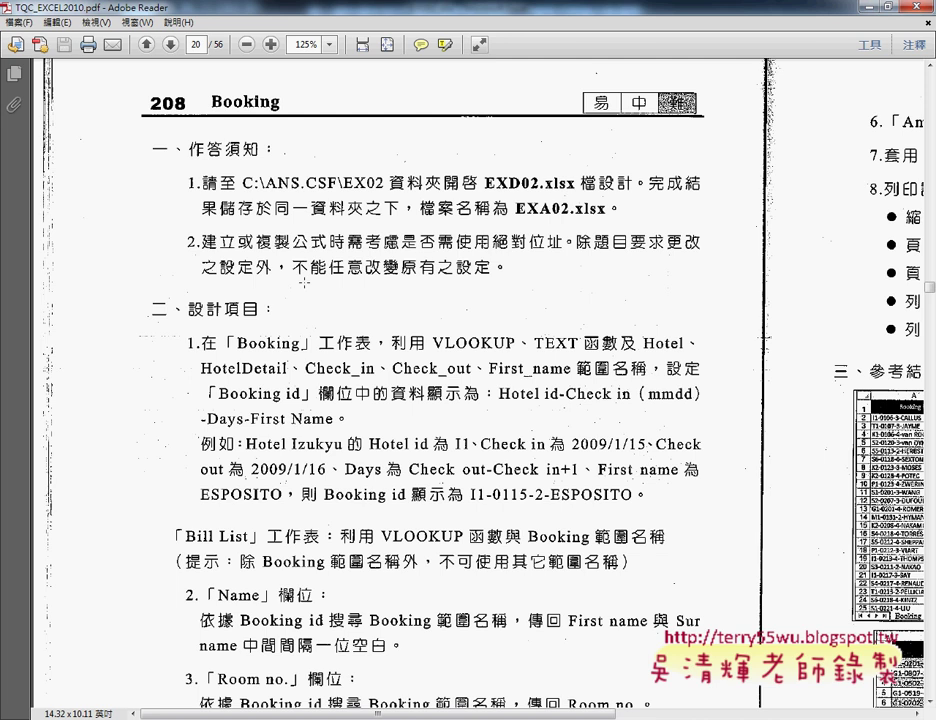
# Underline VLOOKUP, TEXT and the range names Hotel, HotelDetail, Check_in, Check_out and First_name in the PDF.
pyautogui.scroll(-2, 303, 283)
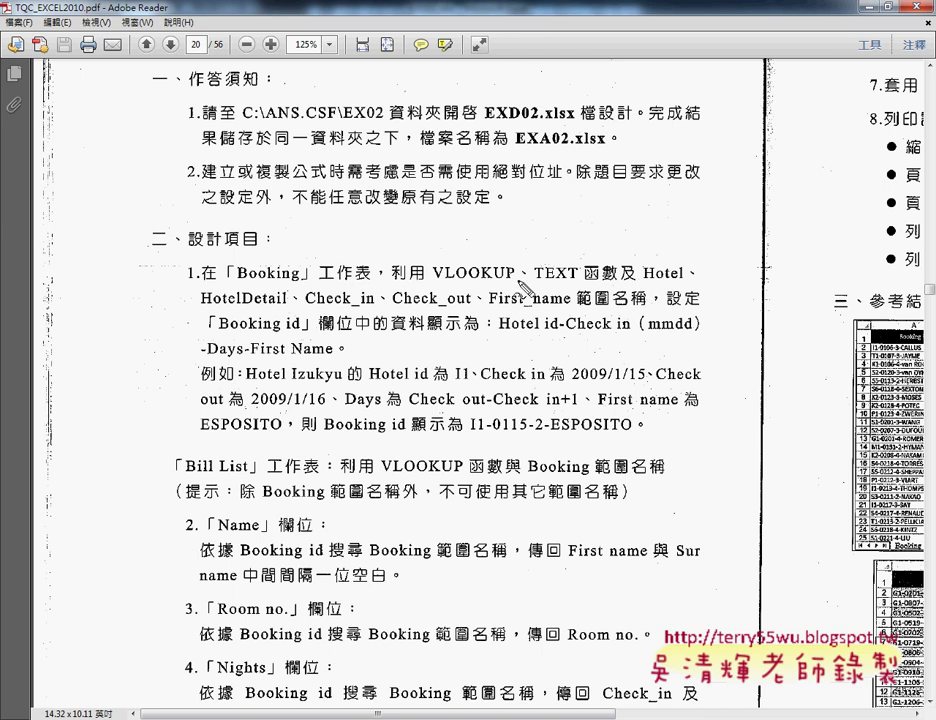
pyautogui.moveTo(433, 283); pyautogui.dragTo(515, 283)
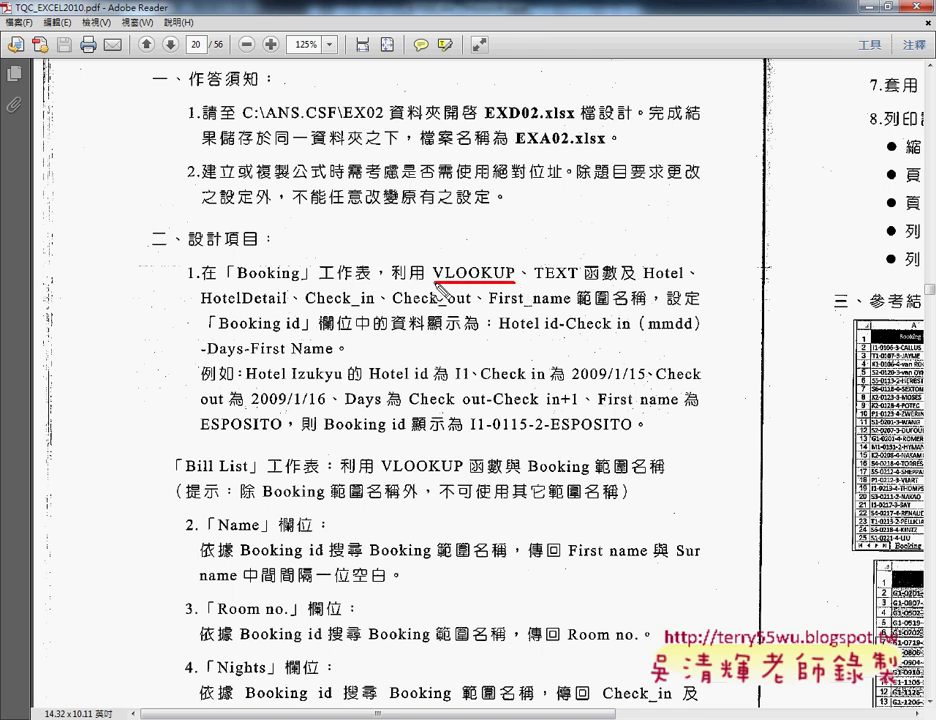
pyautogui.moveTo(583, 284); pyautogui.dragTo(533, 284)
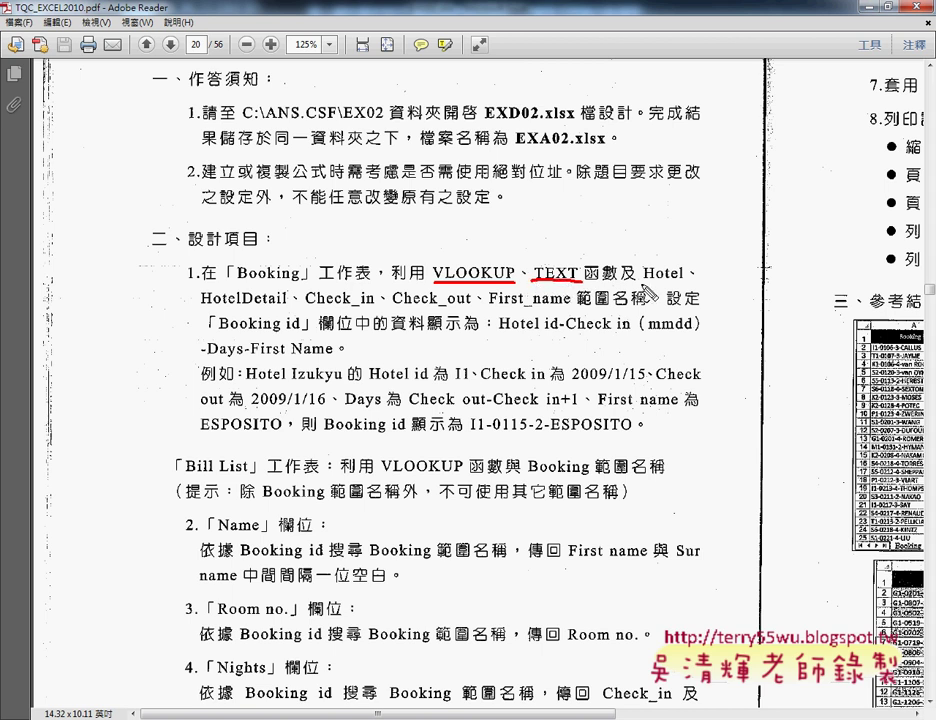
pyautogui.moveTo(686, 283); pyautogui.dragTo(643, 283)
pyautogui.moveTo(288, 307); pyautogui.dragTo(201, 307)
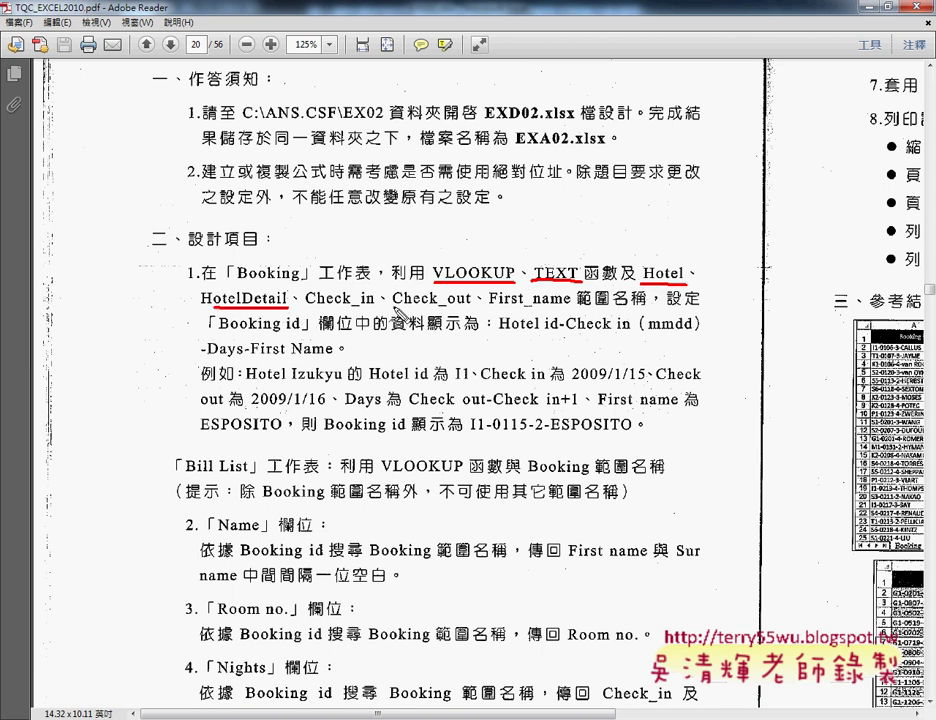
pyautogui.moveTo(305, 308); pyautogui.dragTo(570, 309)
pyautogui.moveTo(668, 309); pyautogui.dragTo(580, 309)
pyautogui.moveTo(650, 292); pyautogui.dragTo(598, 316)
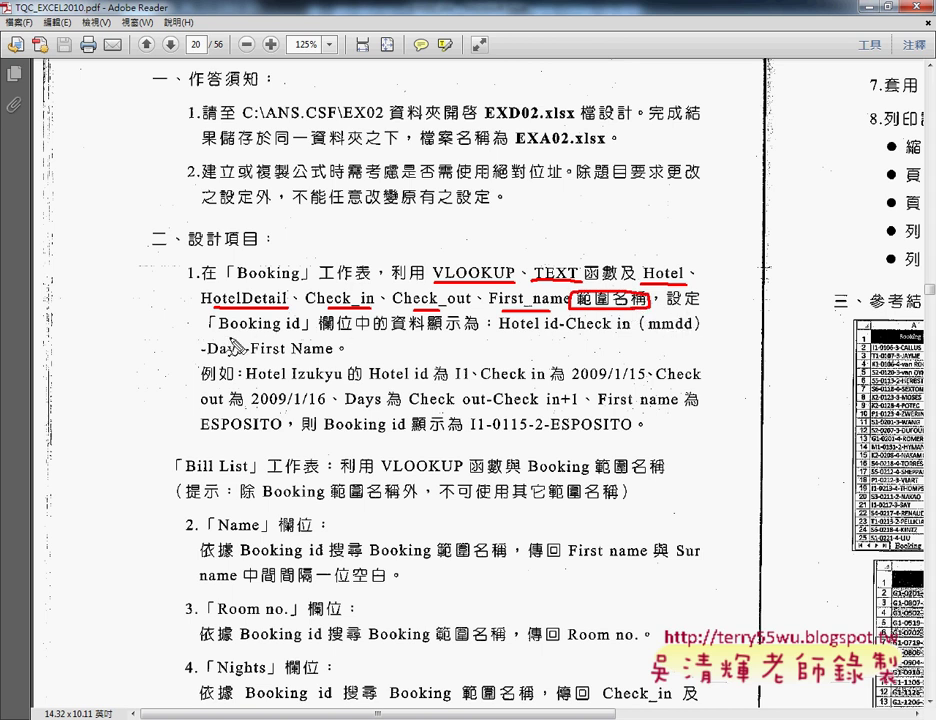
# Mark Booking id and the mmdd format, clear the pen marks, and pan to the 參考結果 image.
pyautogui.moveTo(218, 333); pyautogui.dragTo(300, 333)
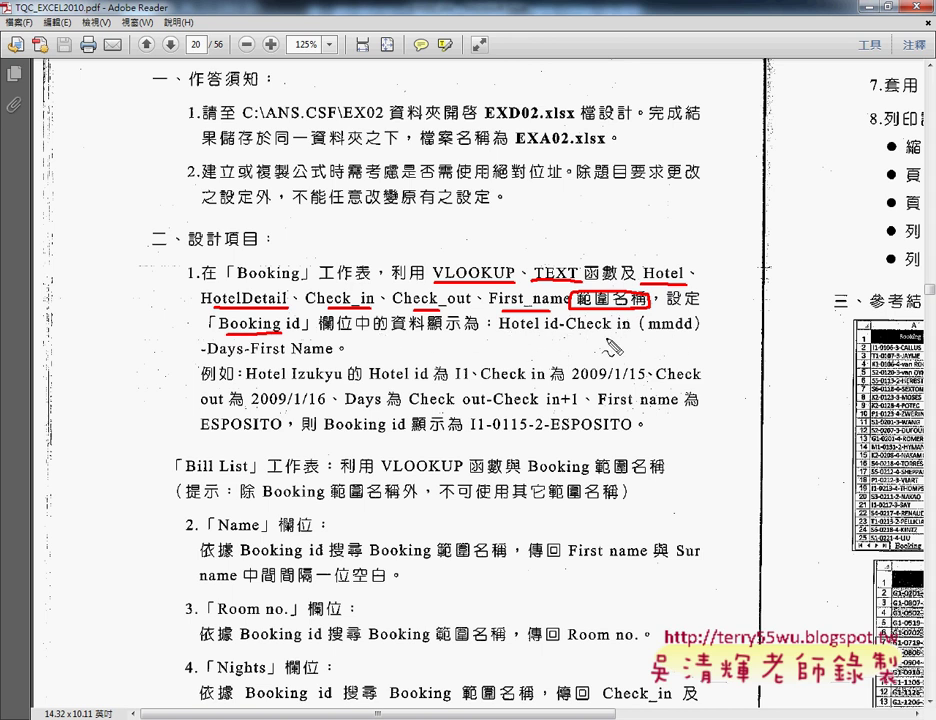
pyautogui.moveTo(651, 338); pyautogui.dragTo(694, 344)
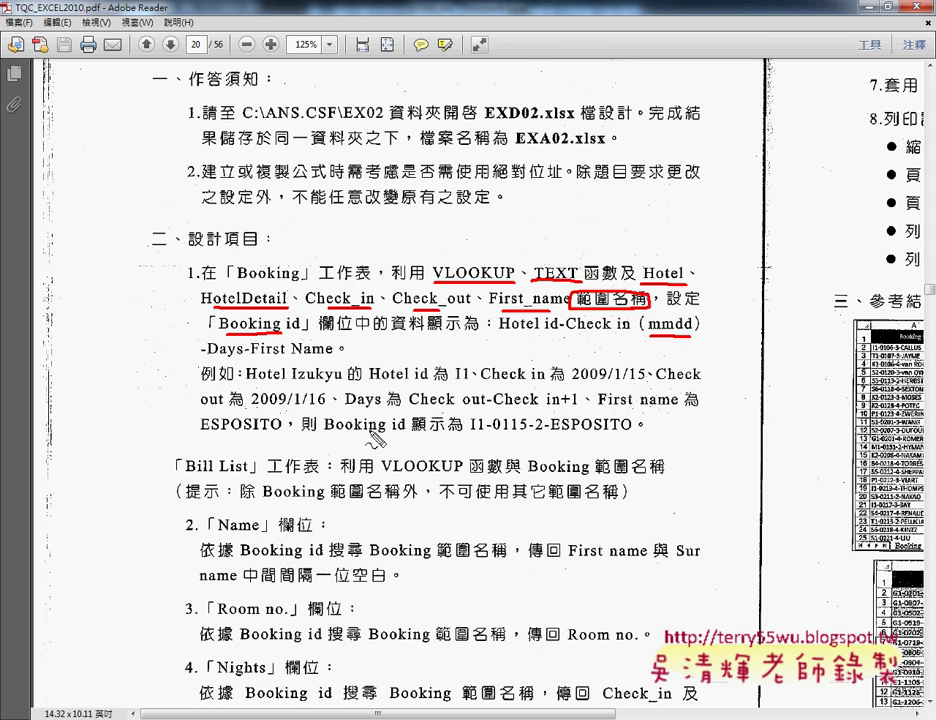
pyautogui.press('Escape')
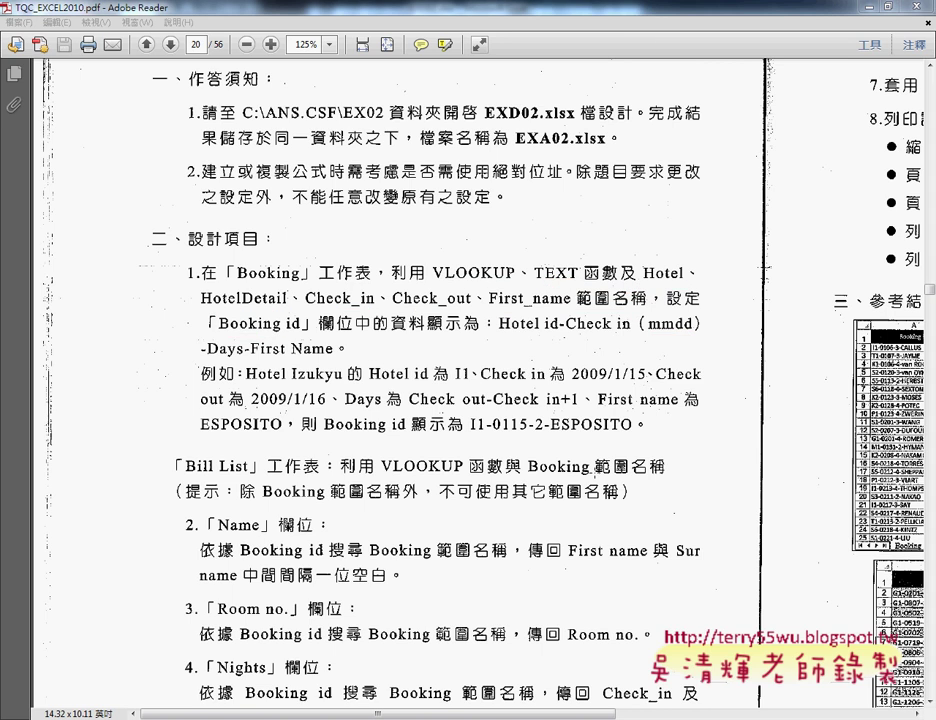
pyautogui.moveTo(476, 712); pyautogui.dragTo(646, 713)
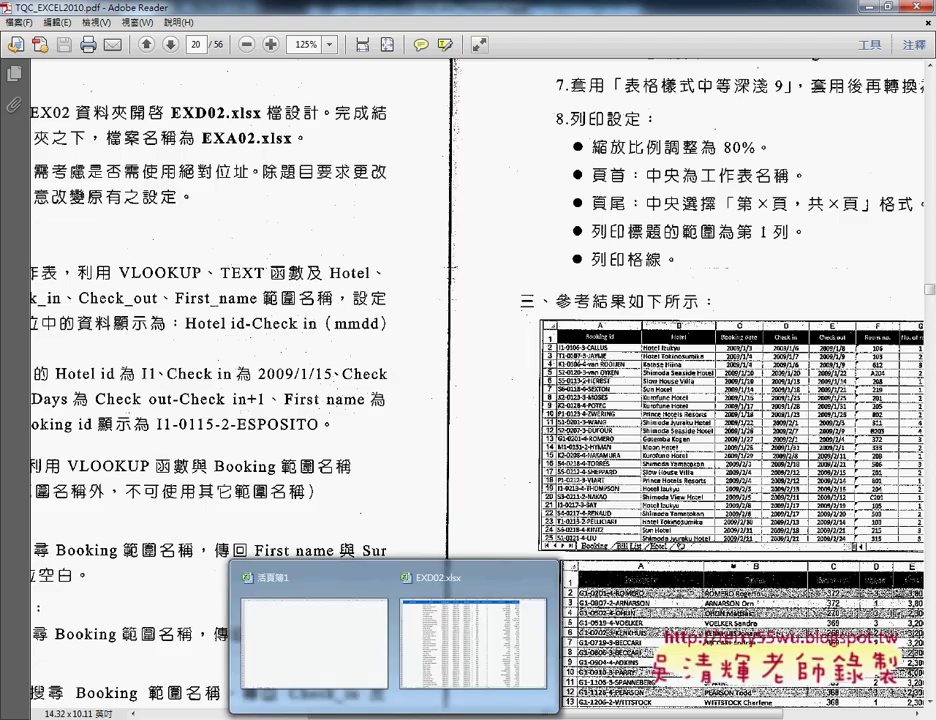
# On EXD02.xlsx's Hotel sheet, select the hotel names in I1:I14 and open the Name Manager.
pyautogui.click(411, 636)
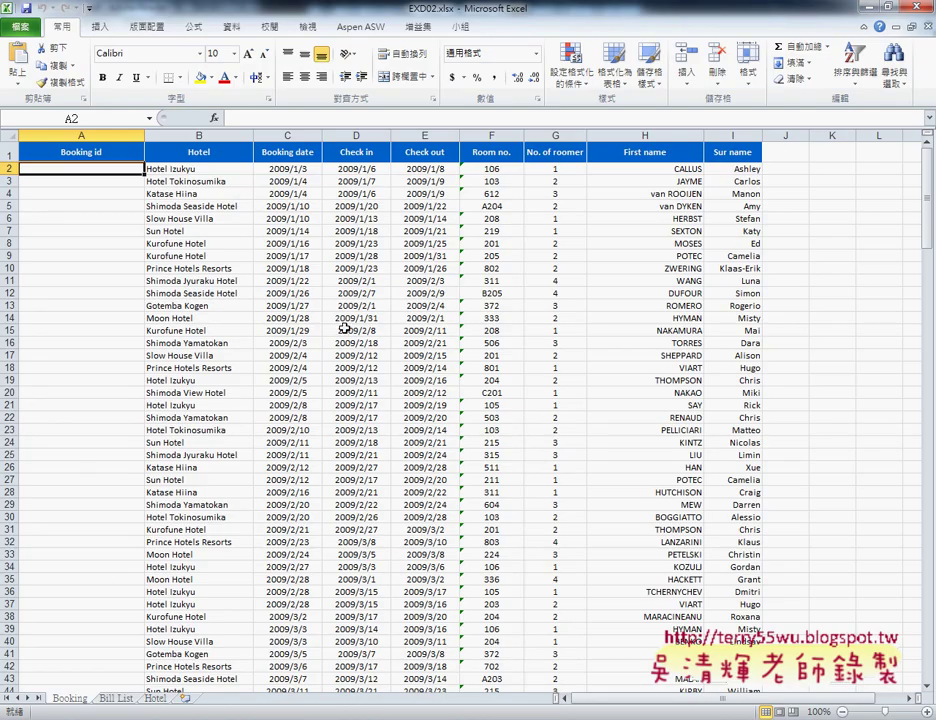
pyautogui.click(155, 699)
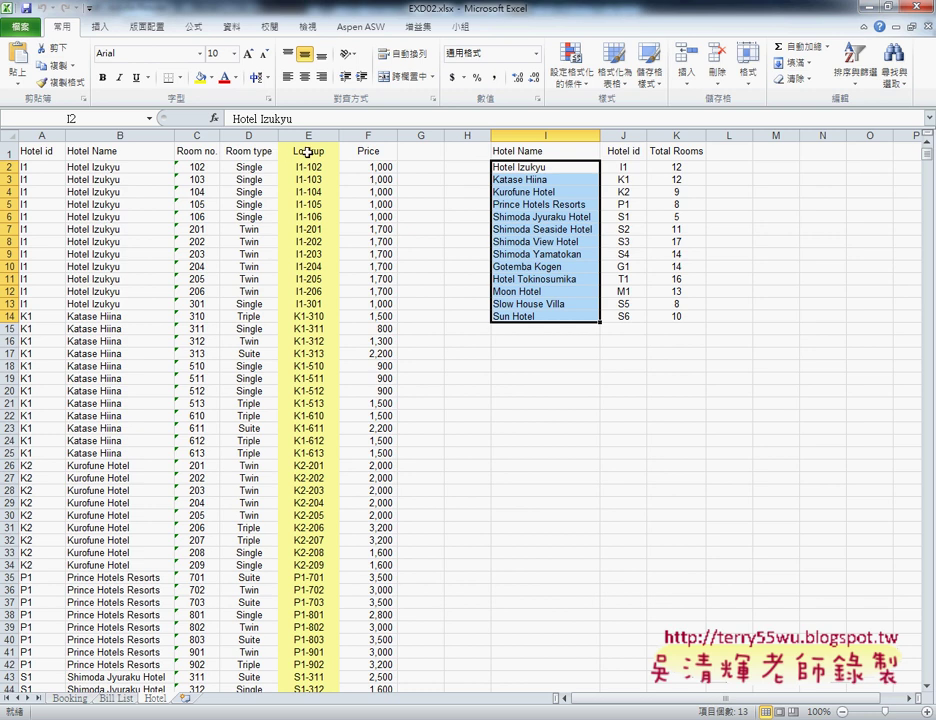
pyautogui.click(560, 152)
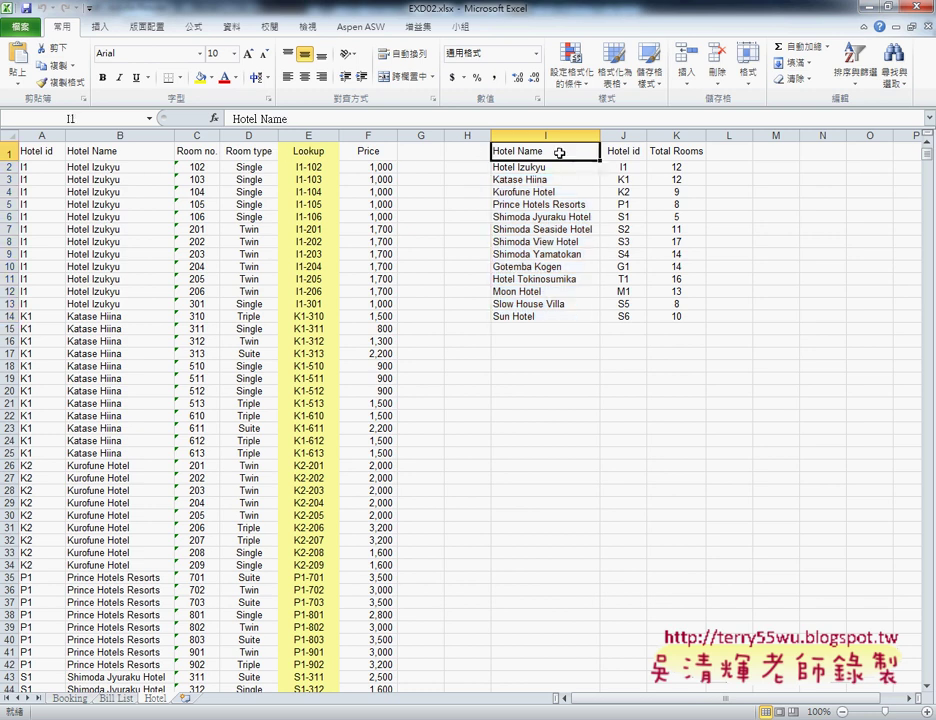
pyautogui.moveTo(541, 167); pyautogui.dragTo(541, 320)
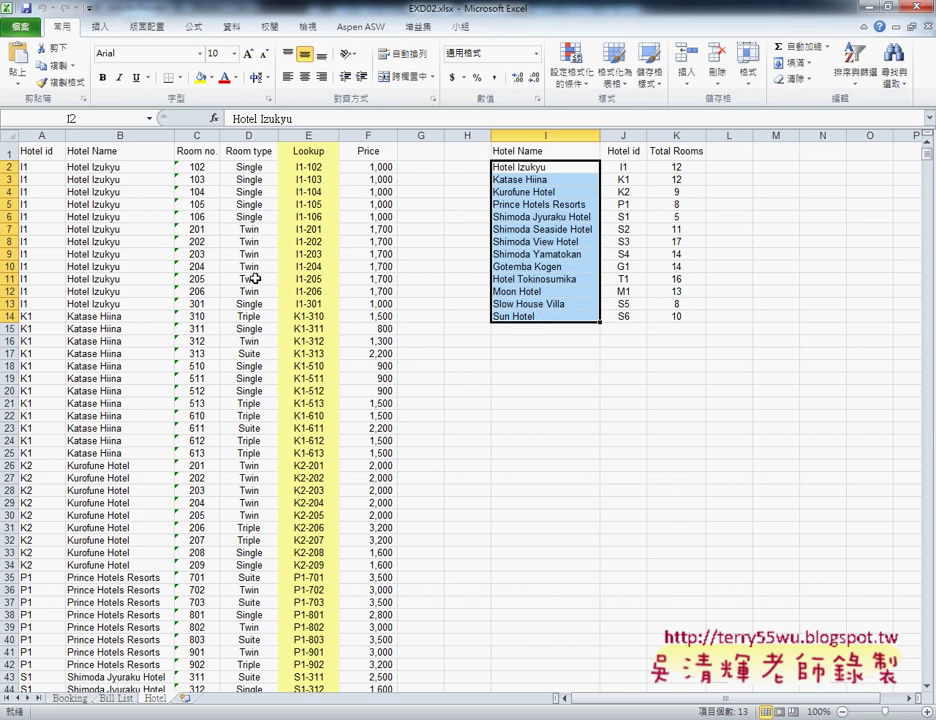
pyautogui.click(194, 28)
pyautogui.click(386, 72)
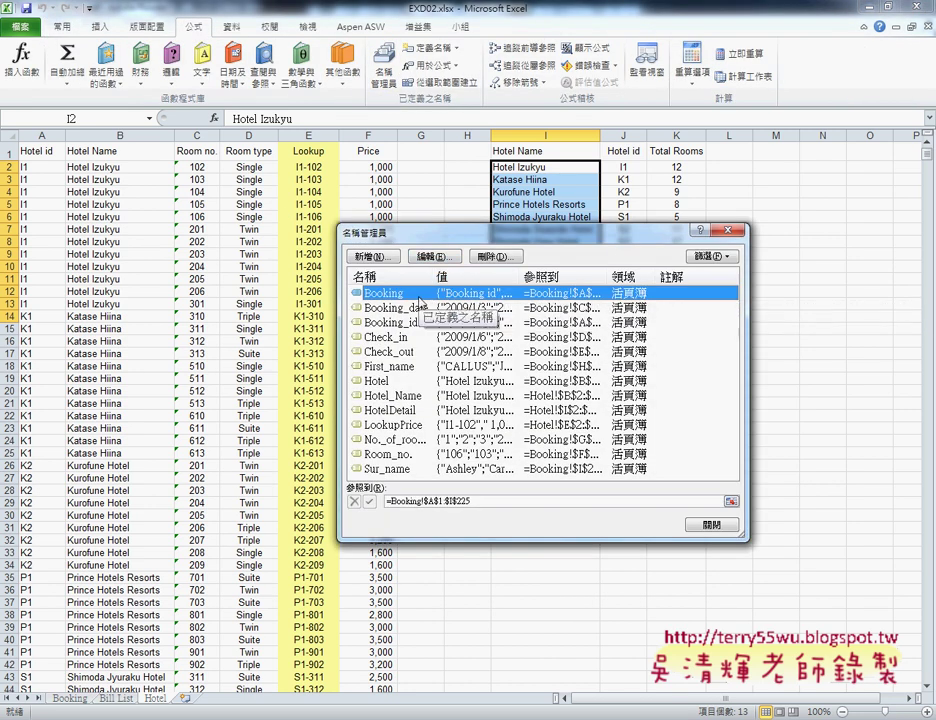
# View the cells covered by the Booking and Hotel names from the Name Manager.
pyautogui.click(731, 502)
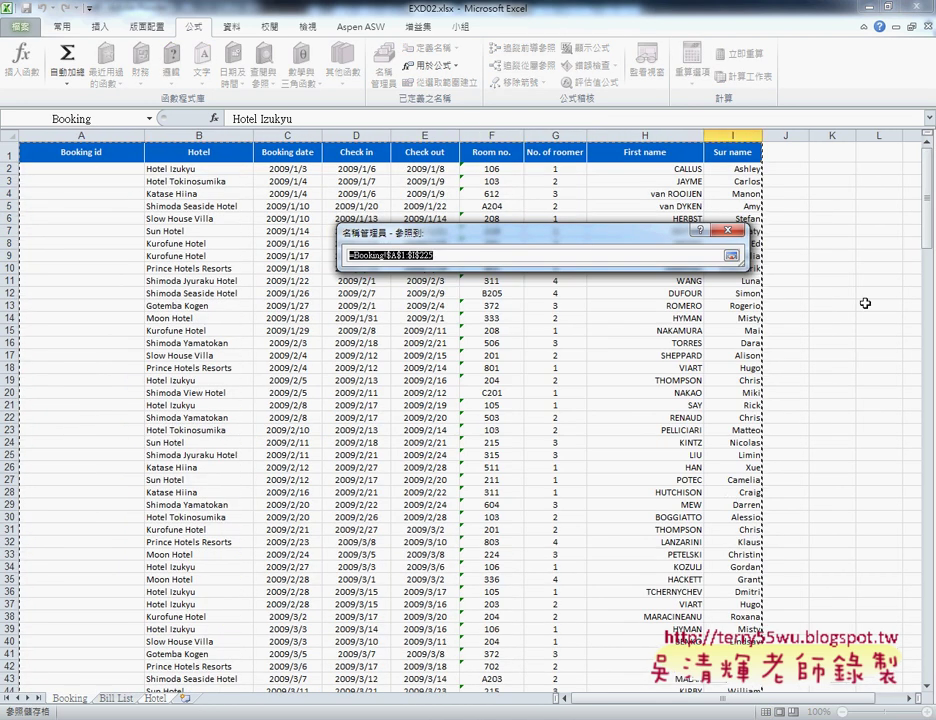
pyautogui.click(731, 256)
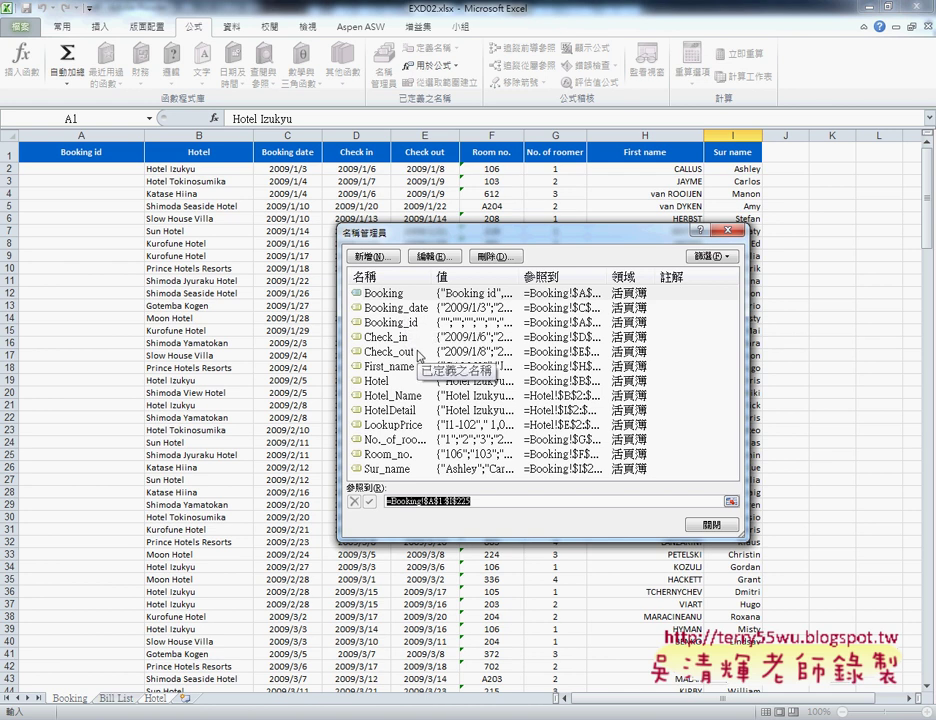
pyautogui.click(377, 381)
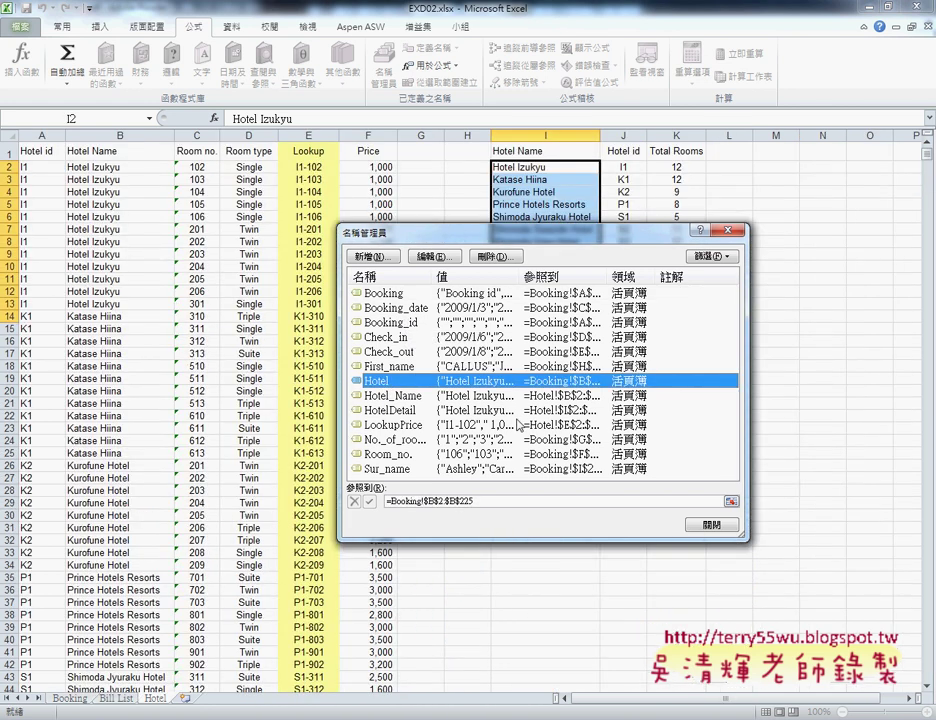
pyautogui.click(733, 501)
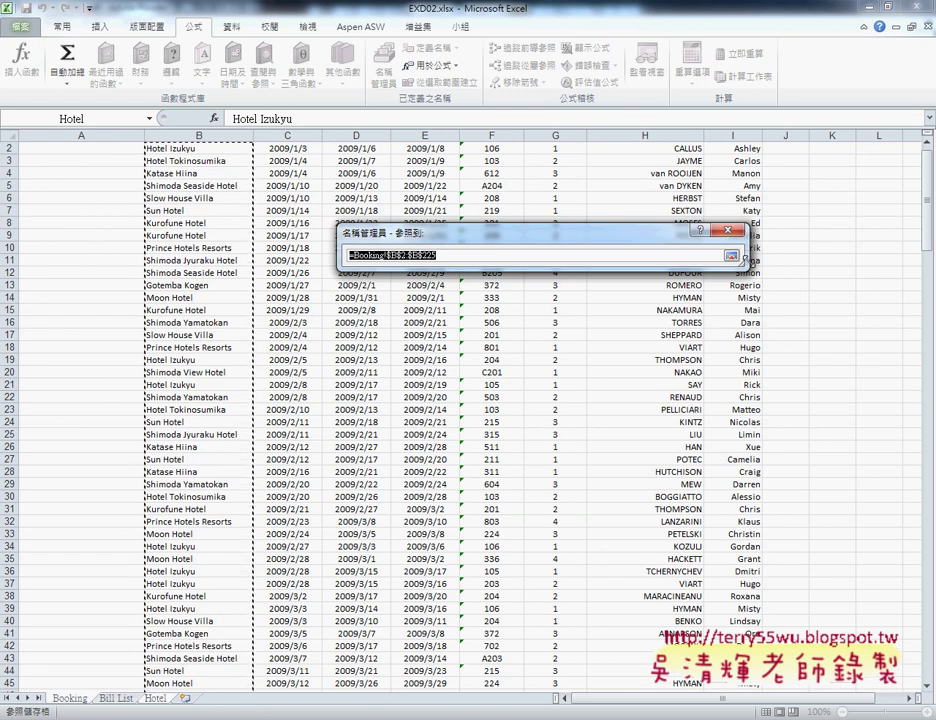
pyautogui.click(731, 256)
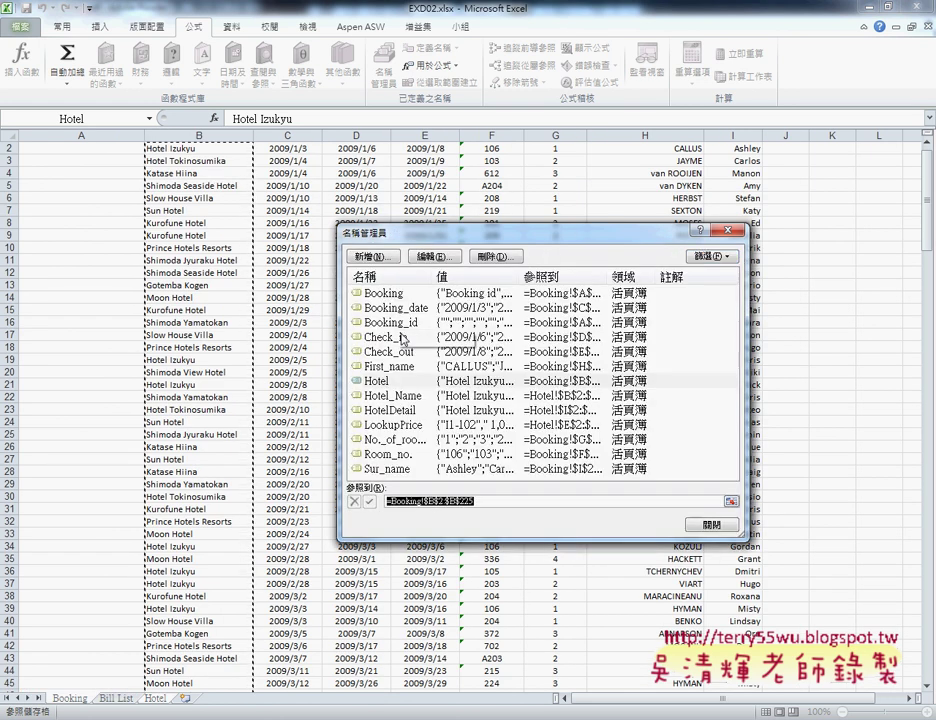
pyautogui.click(398, 383)
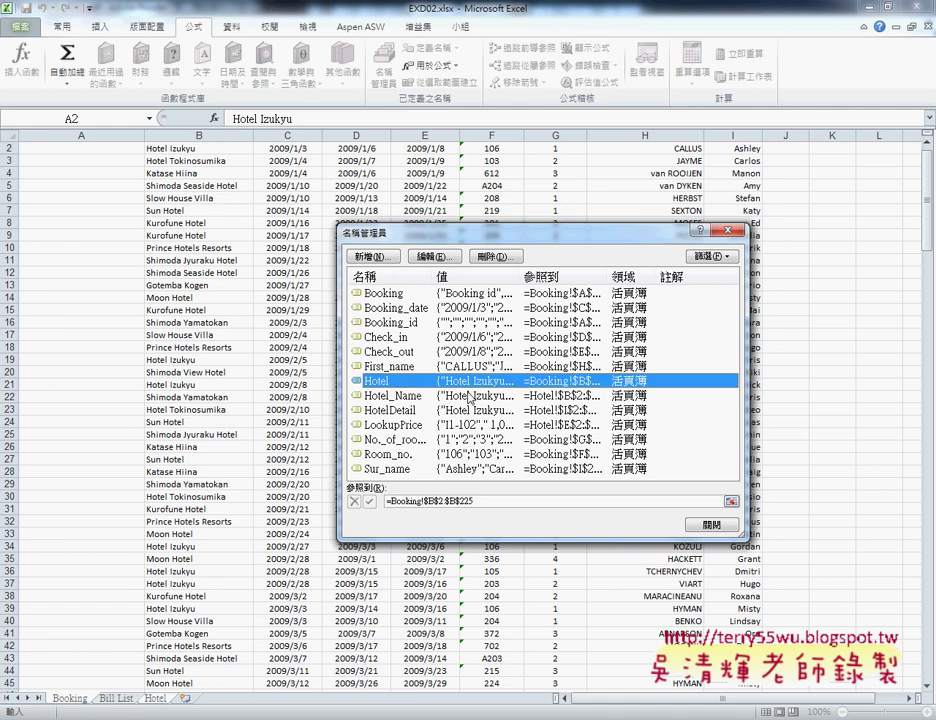
pyautogui.click(732, 503)
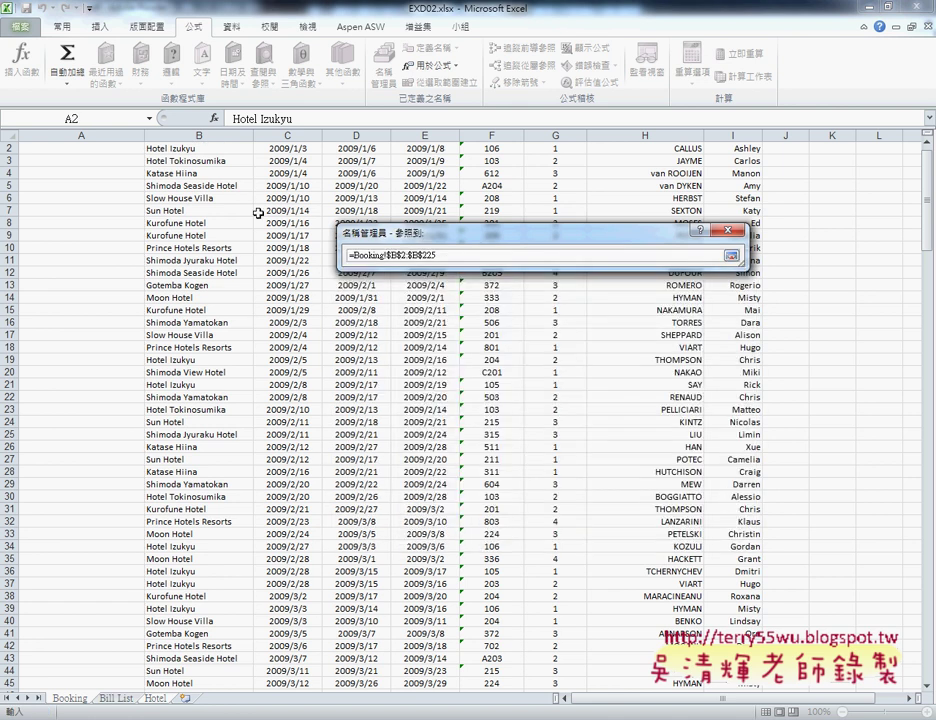
pyautogui.click(733, 258)
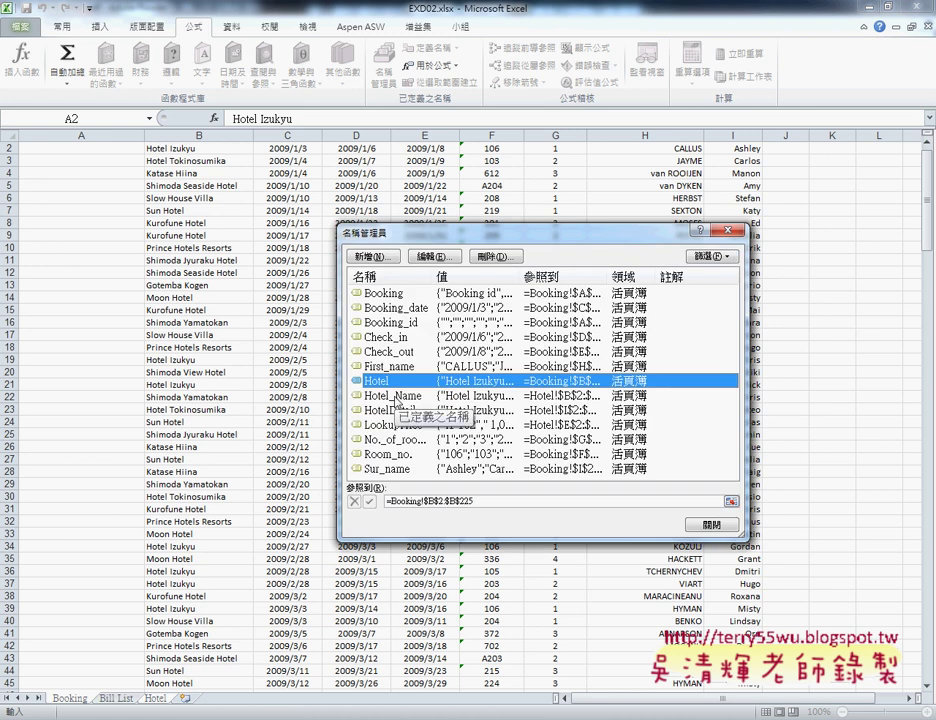
# Move the names list aside and view HotelDetail's I2:K14 hotel table range.
pyautogui.click(410, 410)
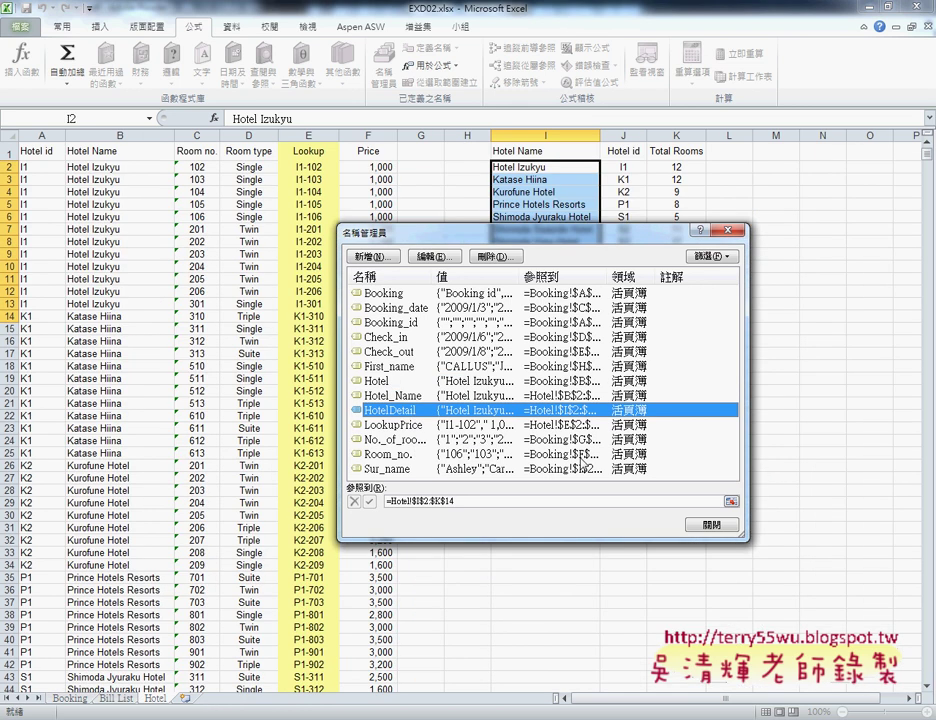
pyautogui.moveTo(633, 232); pyautogui.dragTo(682, 415)
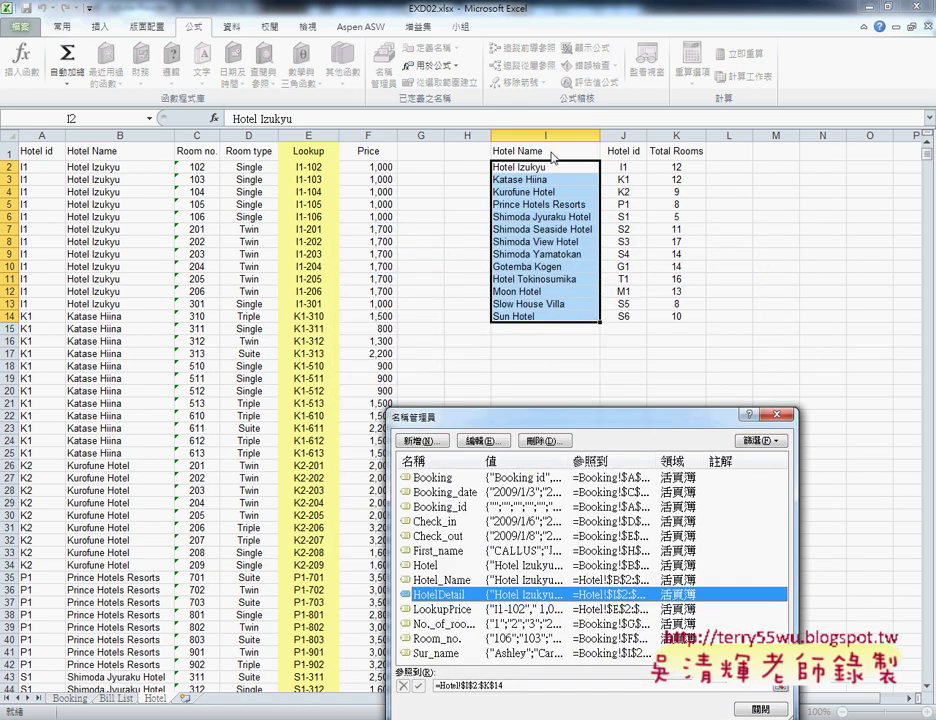
pyautogui.moveTo(573, 424); pyautogui.dragTo(523, 316)
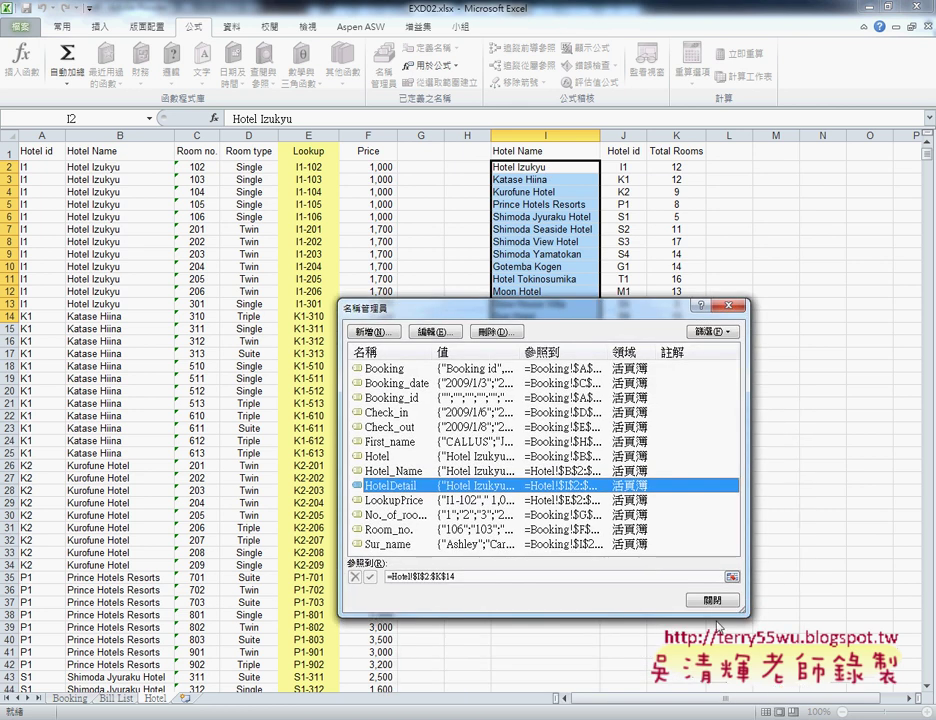
pyautogui.click(732, 579)
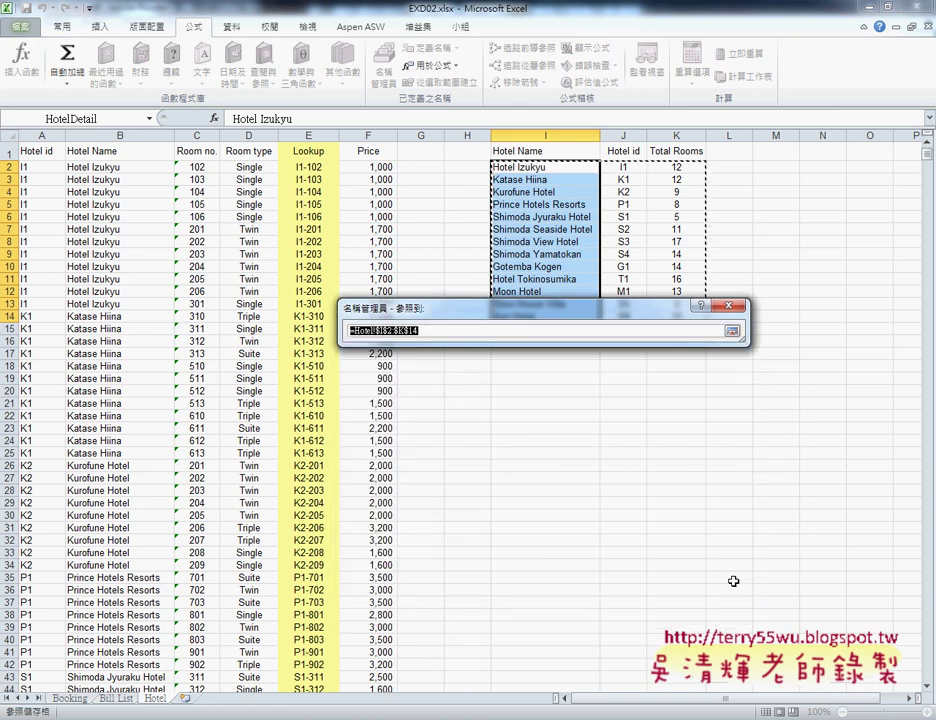
pyautogui.click(732, 331)
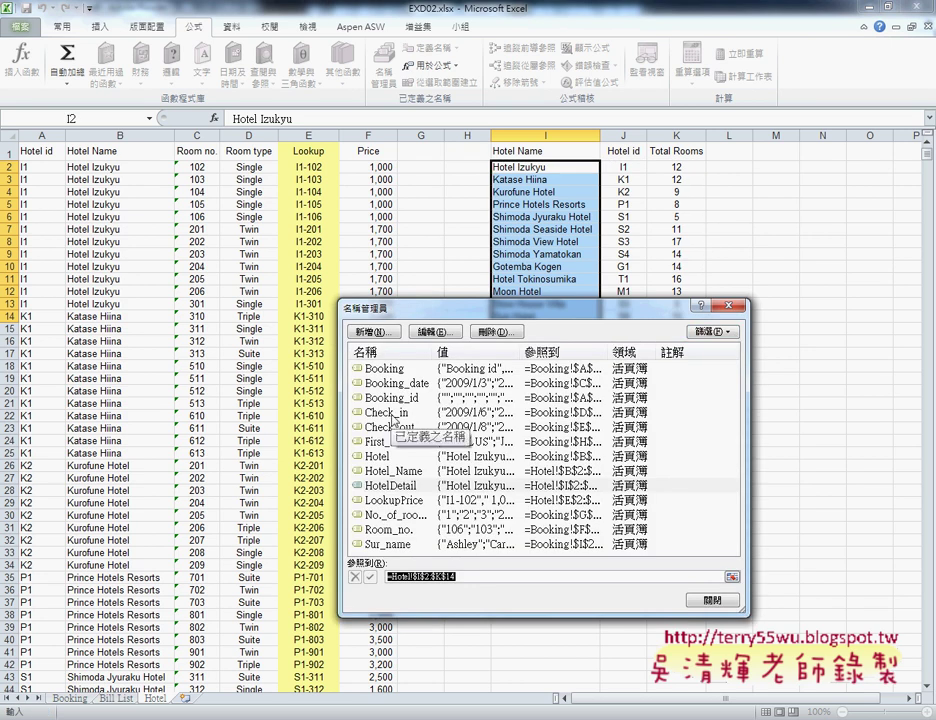
# Check the Check_in, Check_out and First_name ranges on the Booking sheet, then select A2.
pyautogui.click(390, 412)
pyautogui.click(732, 577)
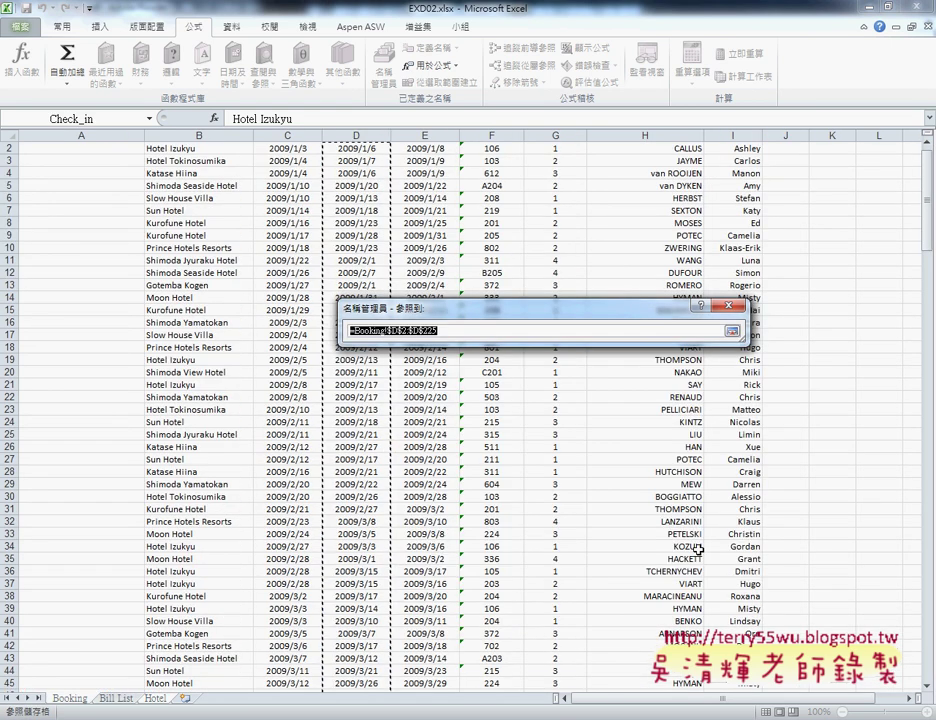
pyautogui.press('Return')
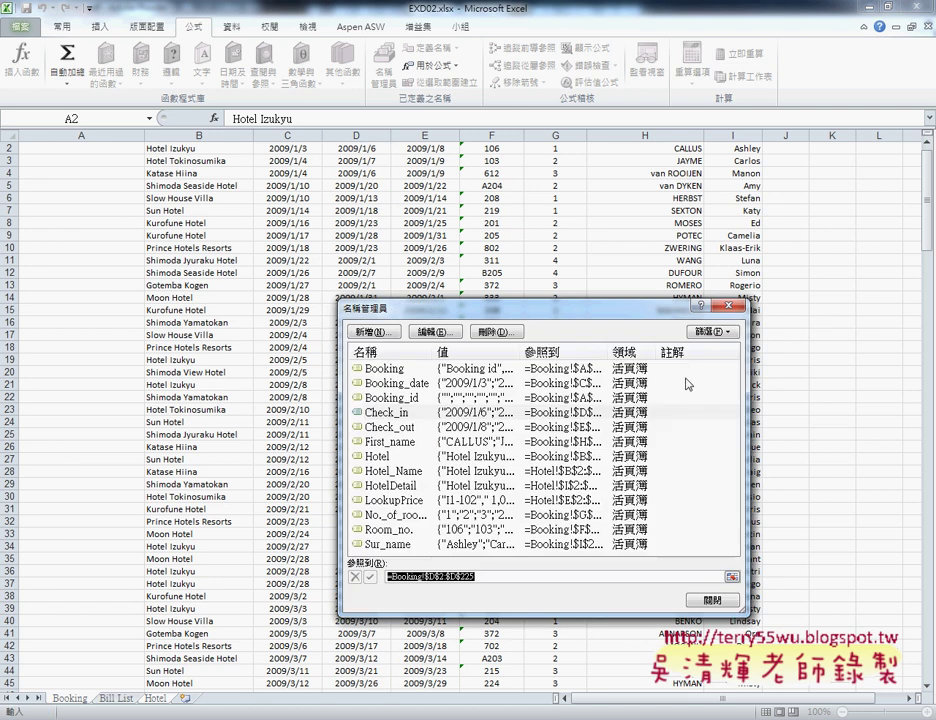
pyautogui.click(392, 427)
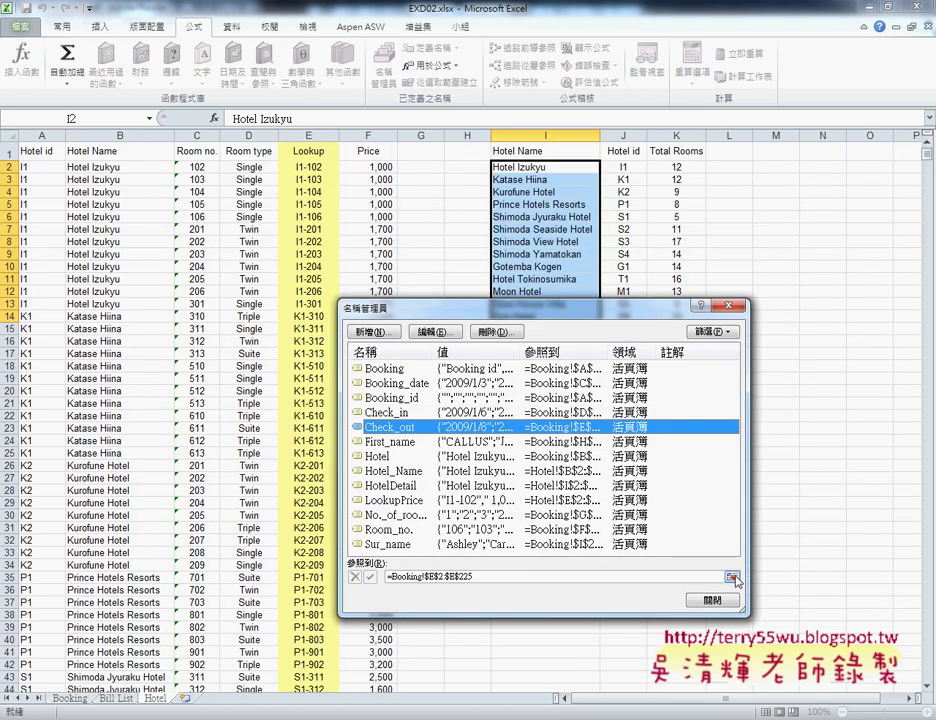
pyautogui.click(732, 578)
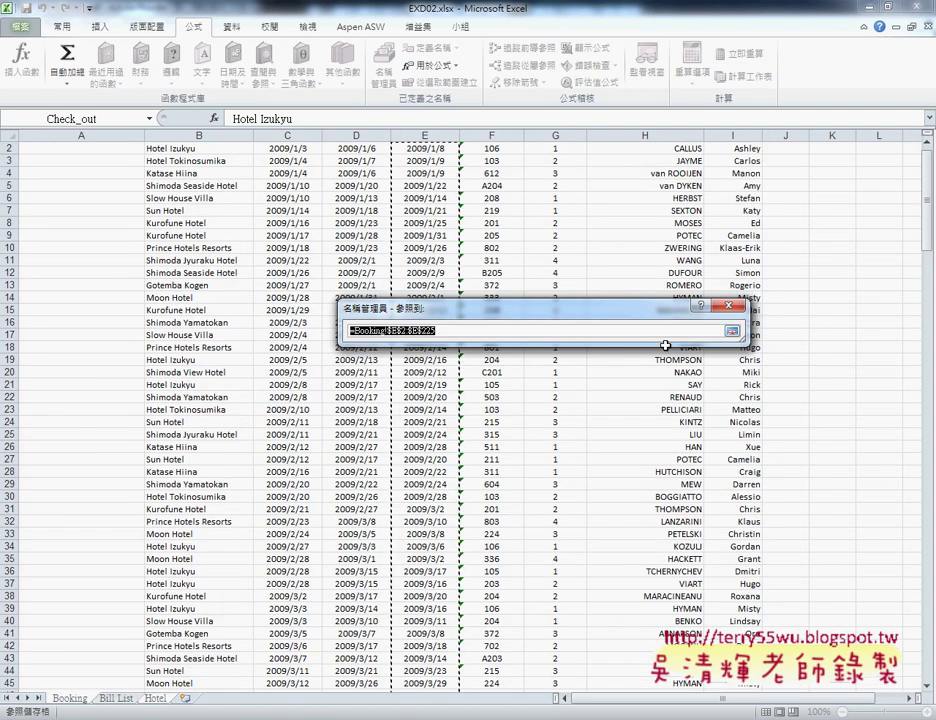
pyautogui.click(738, 334)
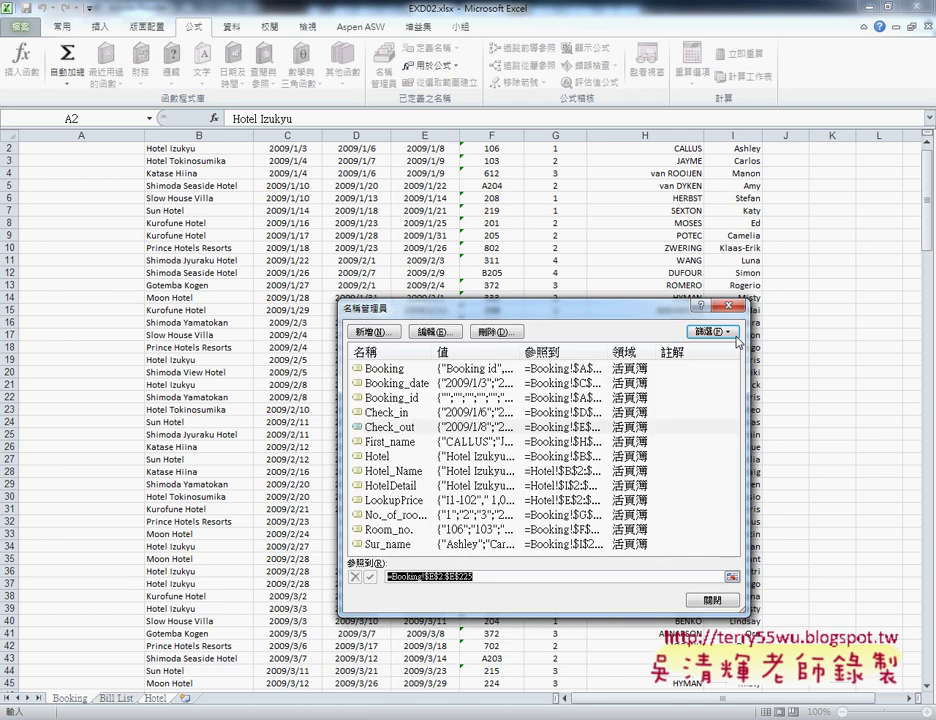
pyautogui.click(390, 441)
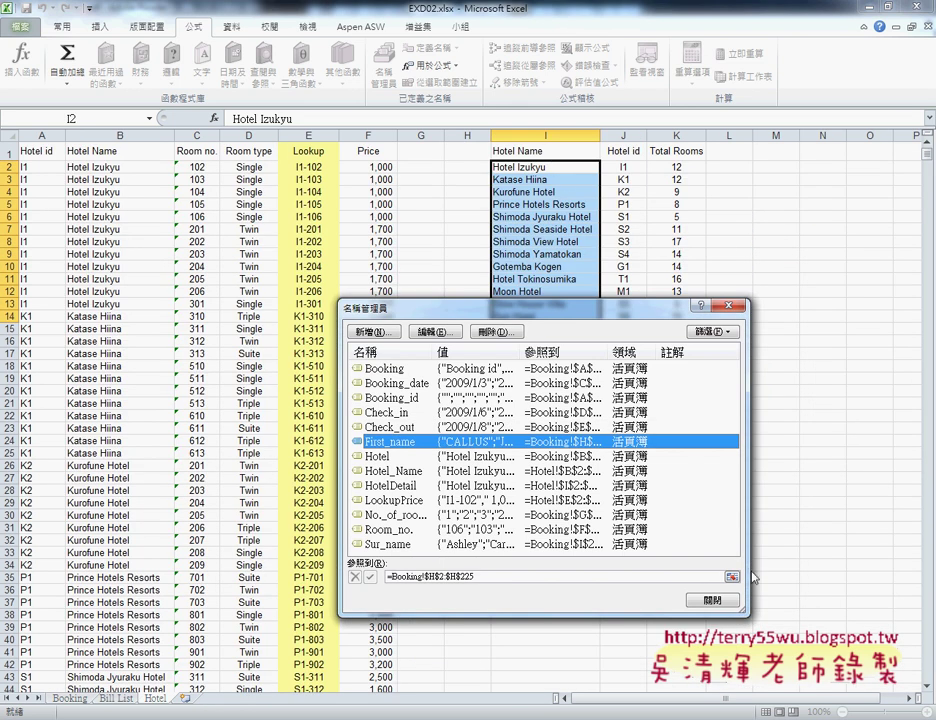
pyautogui.click(733, 577)
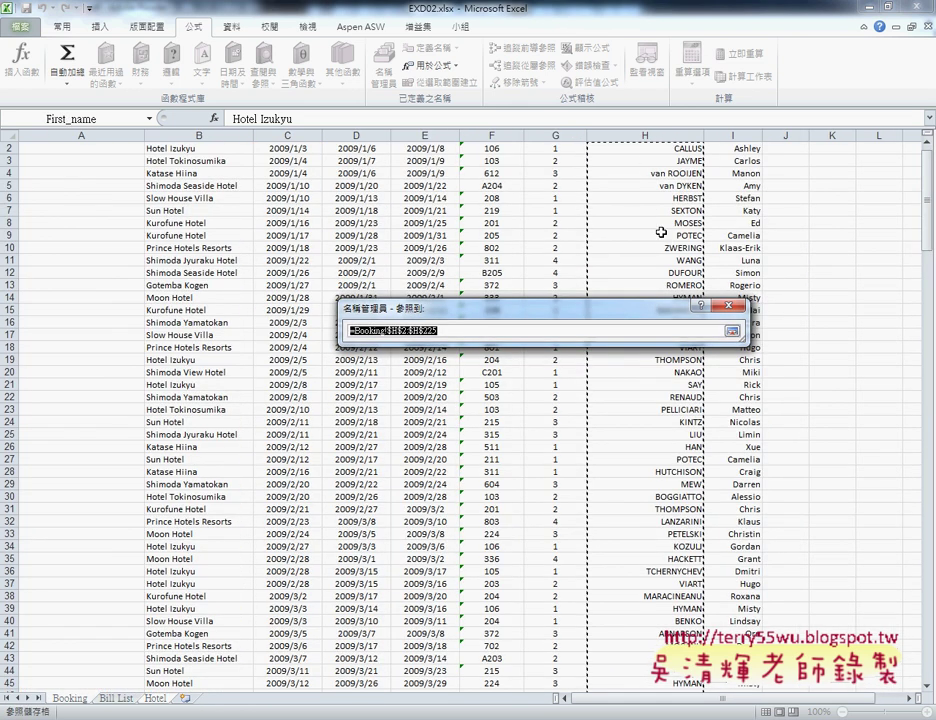
pyautogui.click(80, 150)
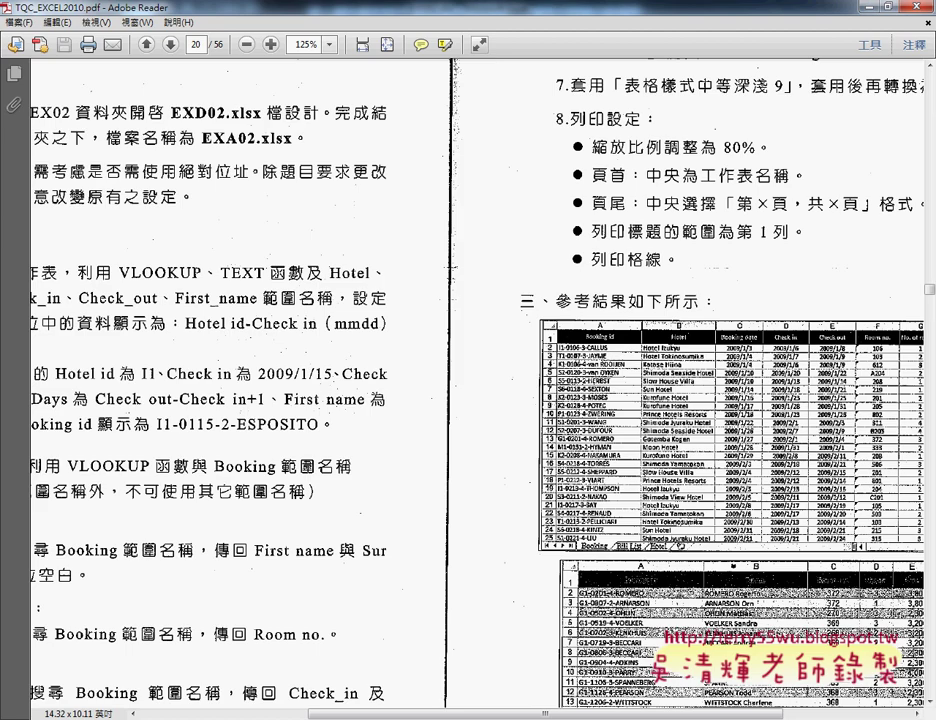
# Zoom the PDF in twice and pan across the print settings and reference table, then return to Excel.
pyautogui.click(271, 44)
pyautogui.click(272, 46)
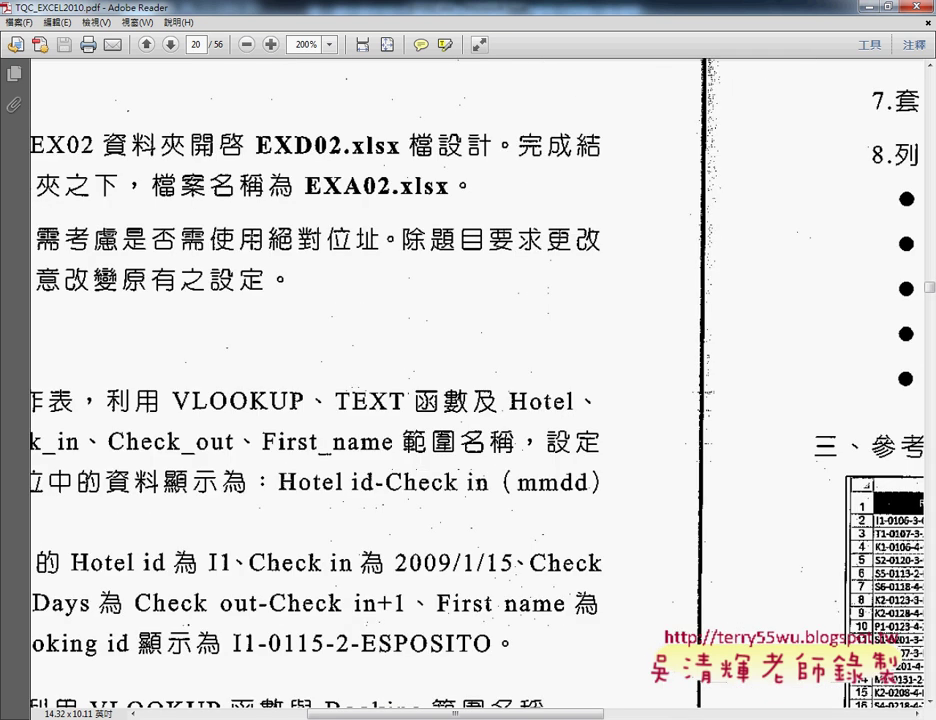
pyautogui.moveTo(456, 713); pyautogui.dragTo(750, 713)
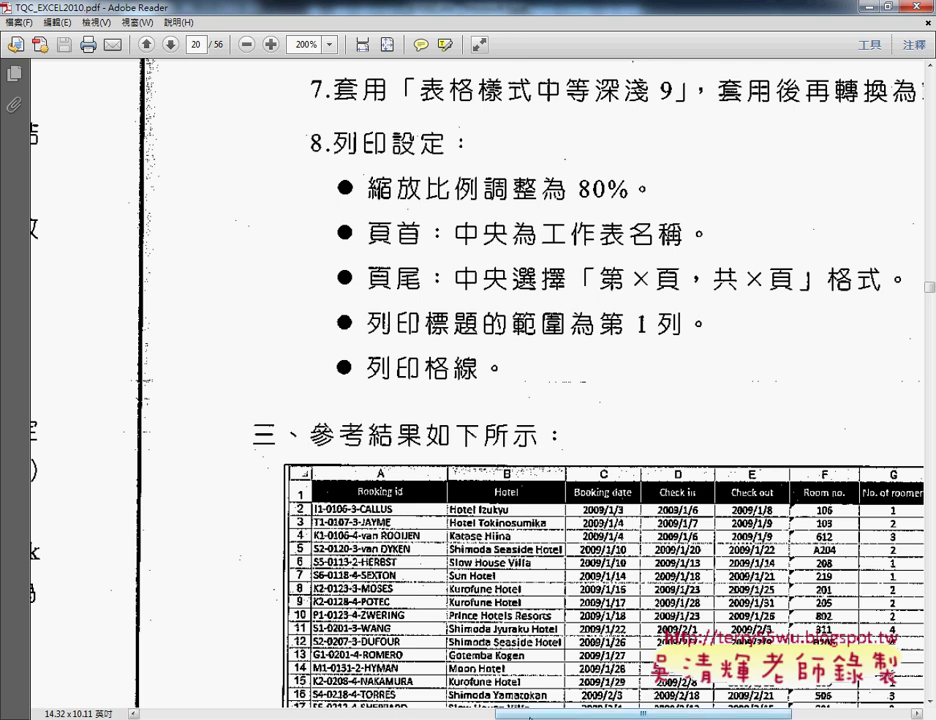
pyautogui.moveTo(750, 713); pyautogui.dragTo(188, 712)
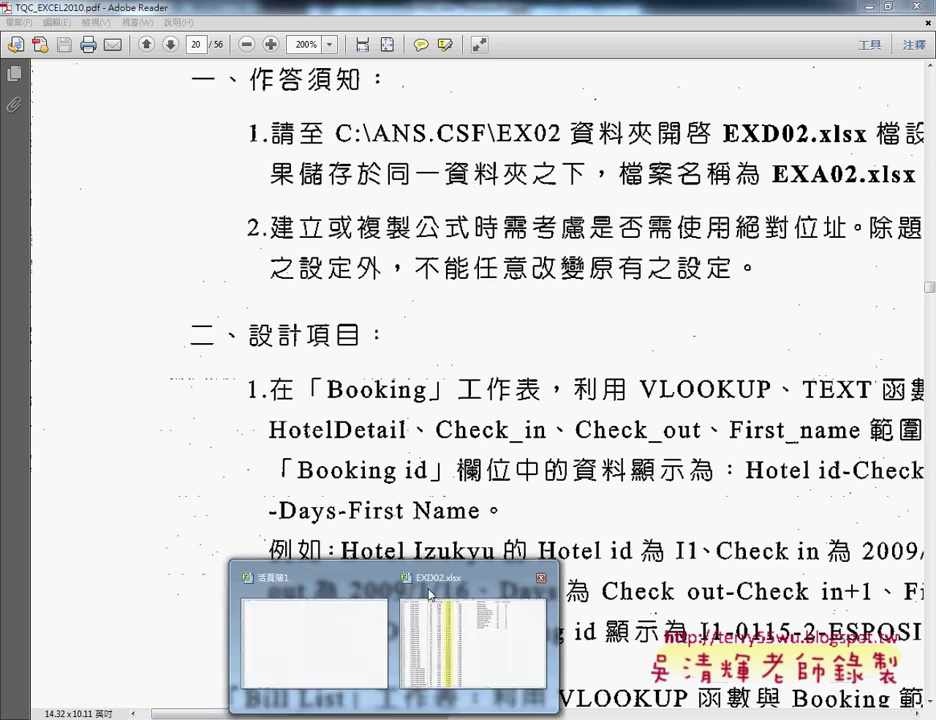
pyautogui.click(430, 594)
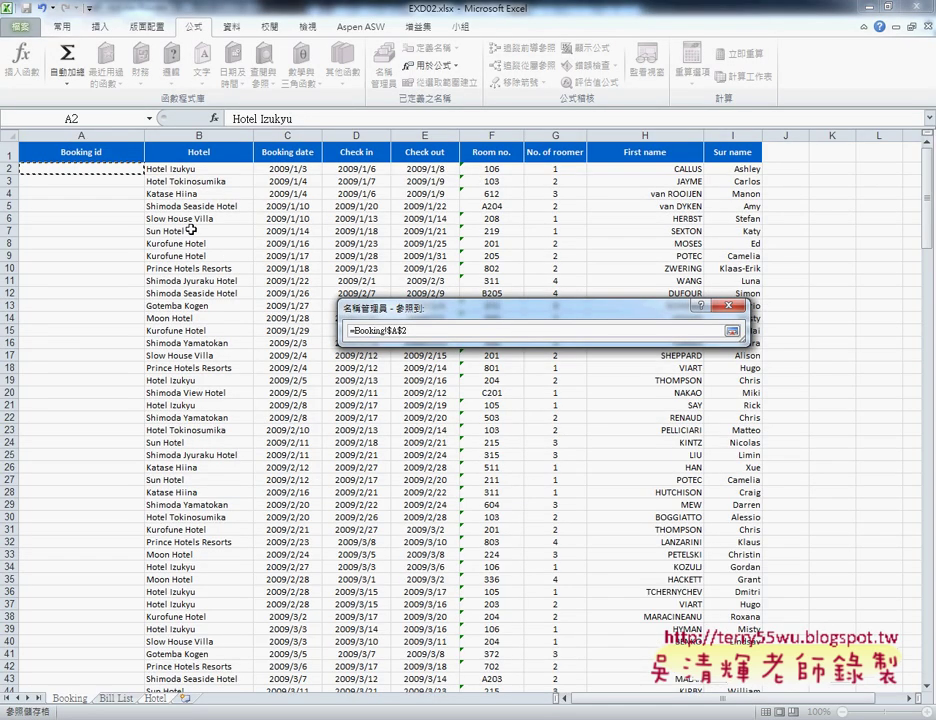
# Close the Name Manager, show the Booking sheet, and switch to Adobe Reader with Alt+Tab.
pyautogui.click(717, 313)
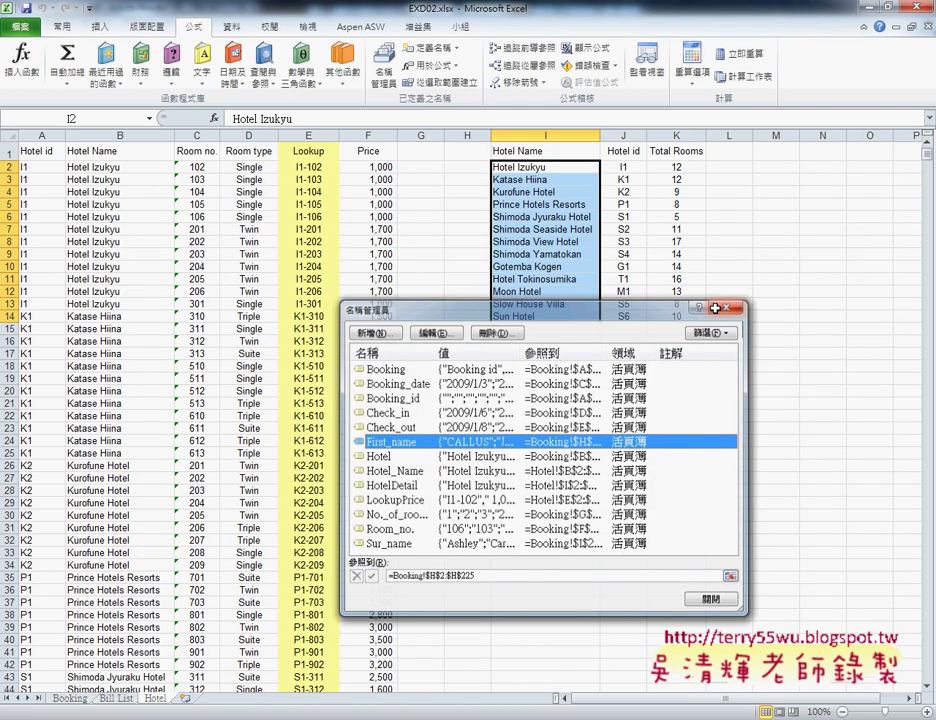
pyautogui.click(80, 700)
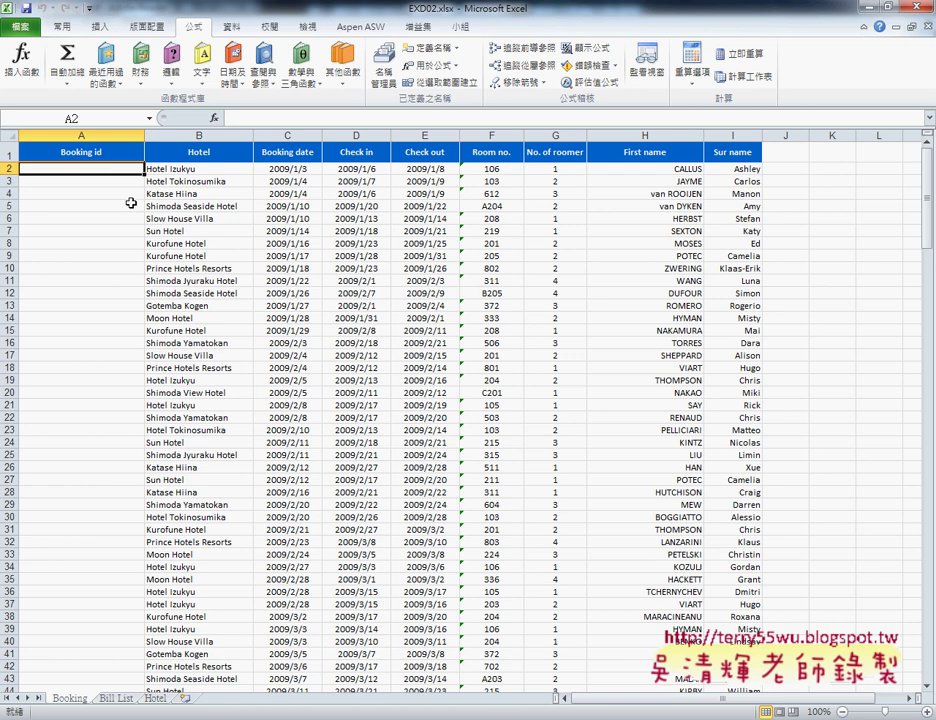
pyautogui.hotkey('alt', 'Tab')
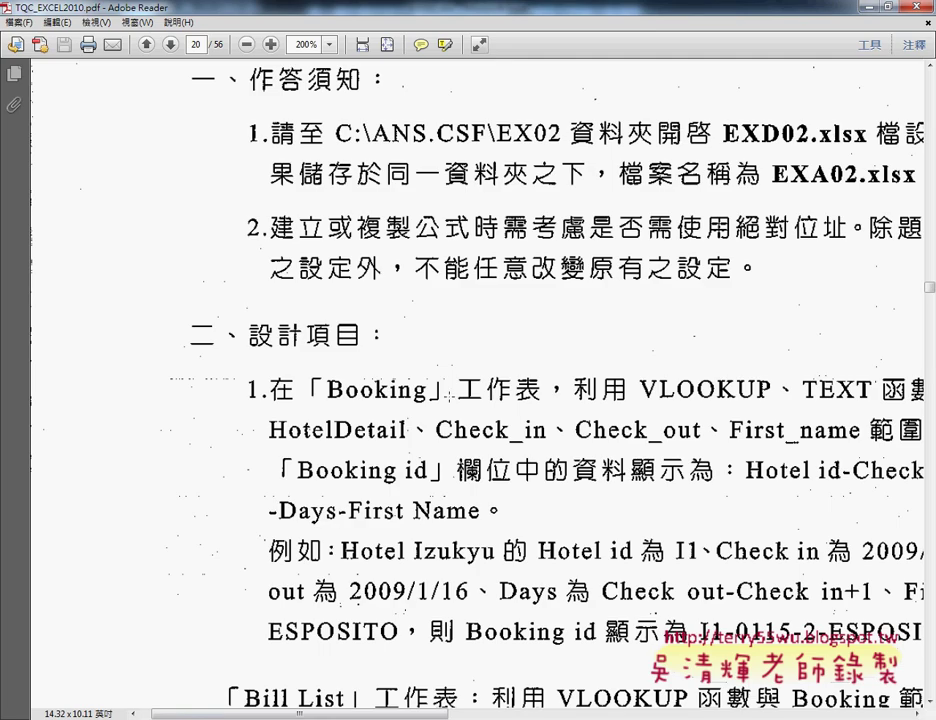
# Zoom the PDF out to 150% to reread section 二, then return to EXD02.xlsx.
pyautogui.click(545, 713)
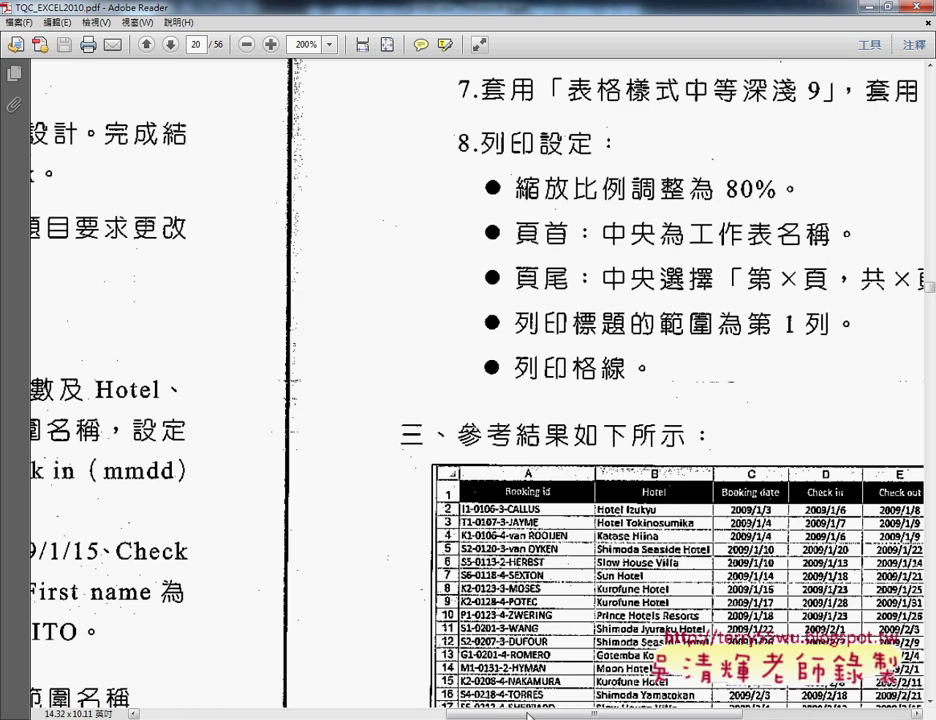
pyautogui.click(247, 45)
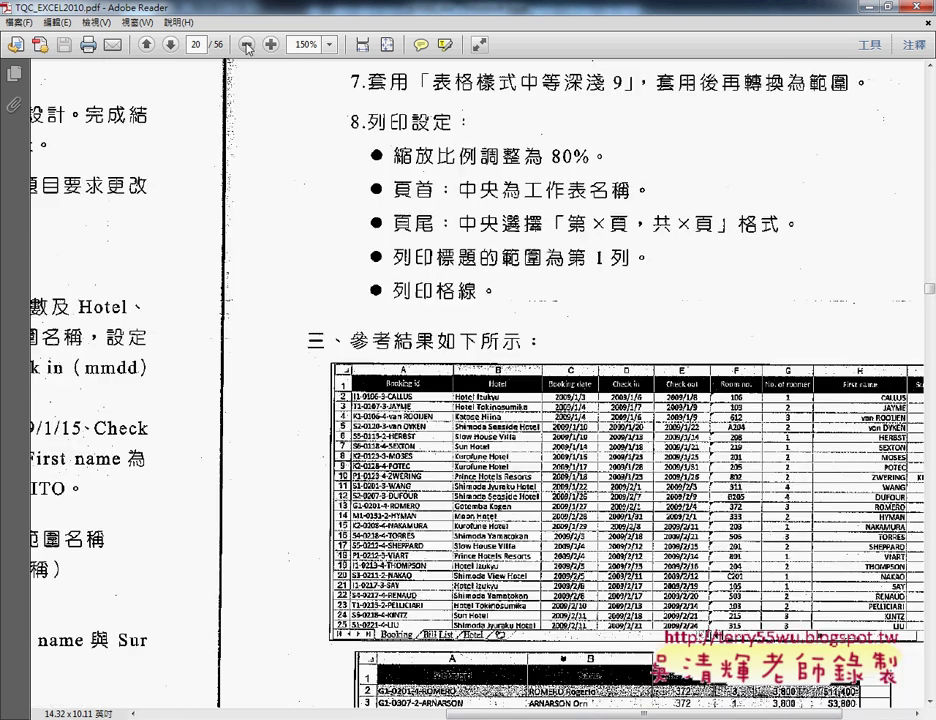
pyautogui.moveTo(640, 713); pyautogui.dragTo(365, 713)
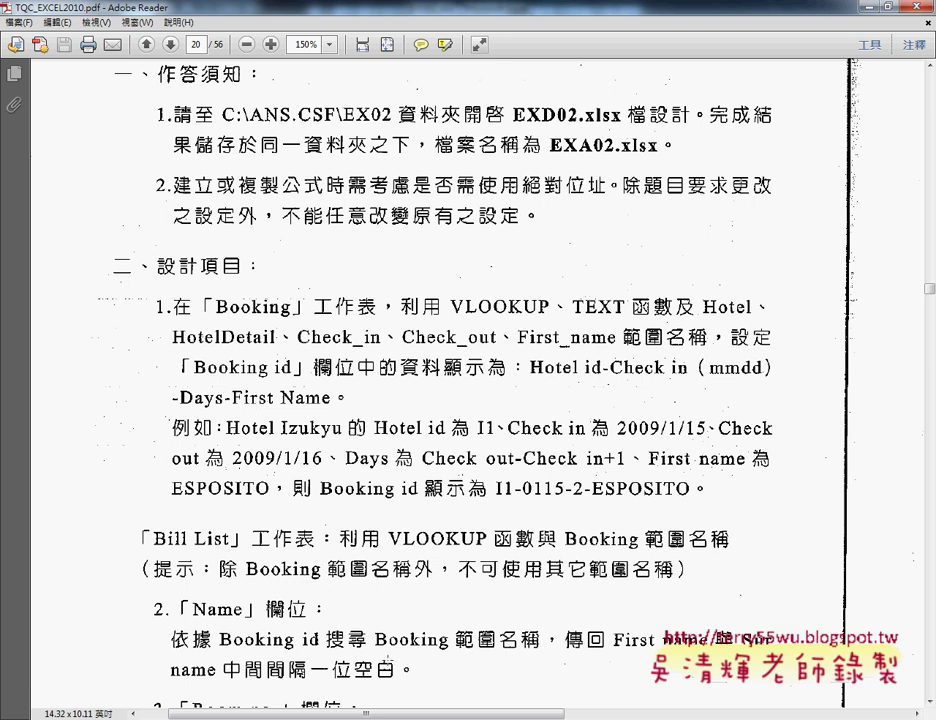
pyautogui.click(470, 665)
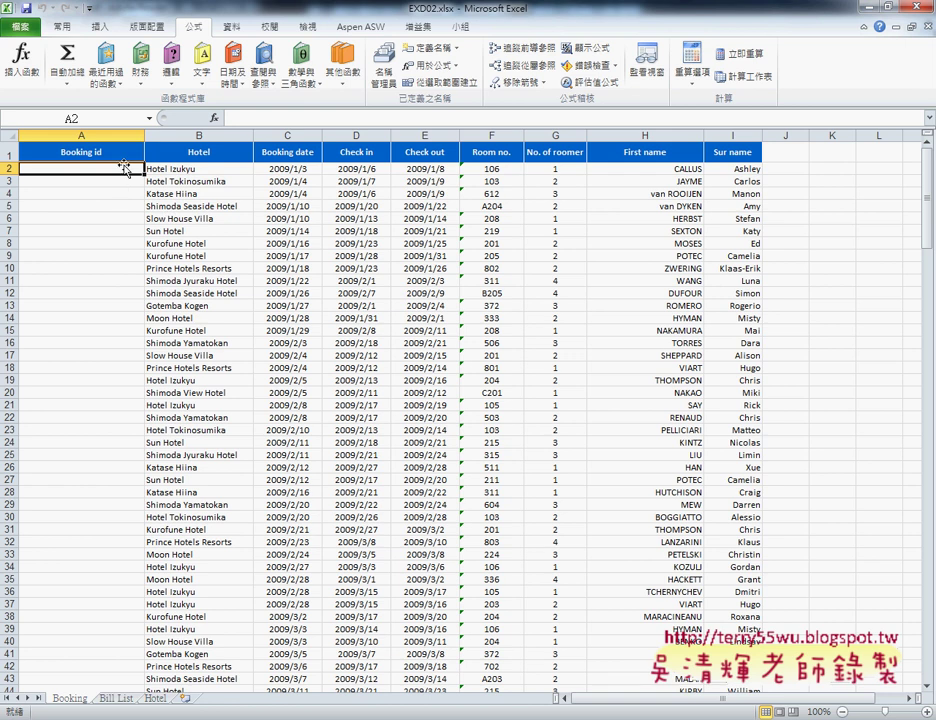
# Start a VLOOKUP in Booking cell A2 with B2 as the lookup value.
pyautogui.write('=')
pyautogui.click(214, 118)
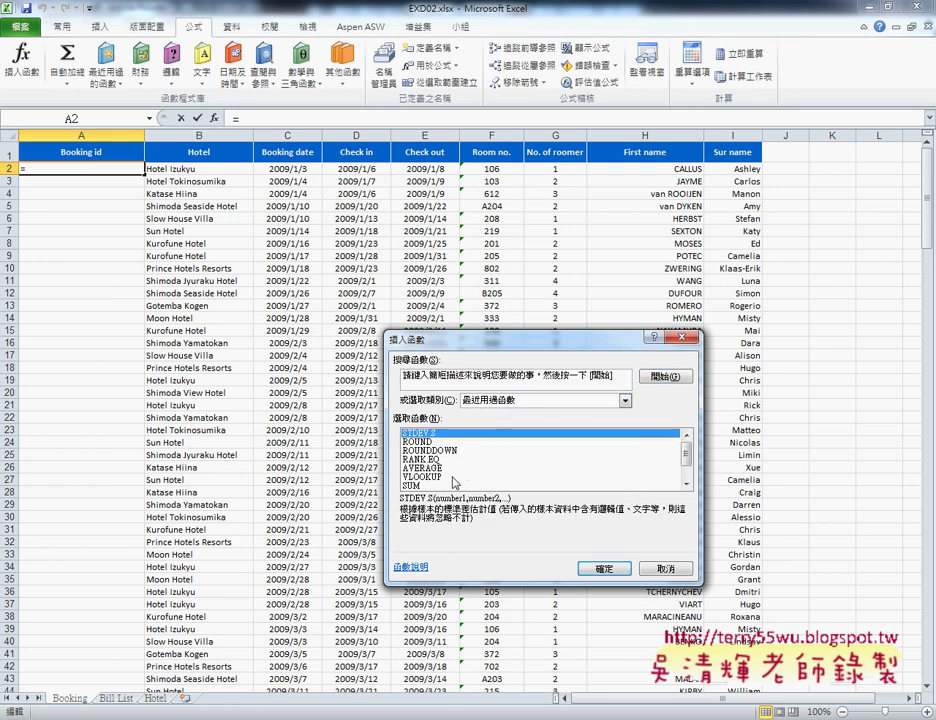
pyautogui.click(425, 477)
pyautogui.click(598, 568)
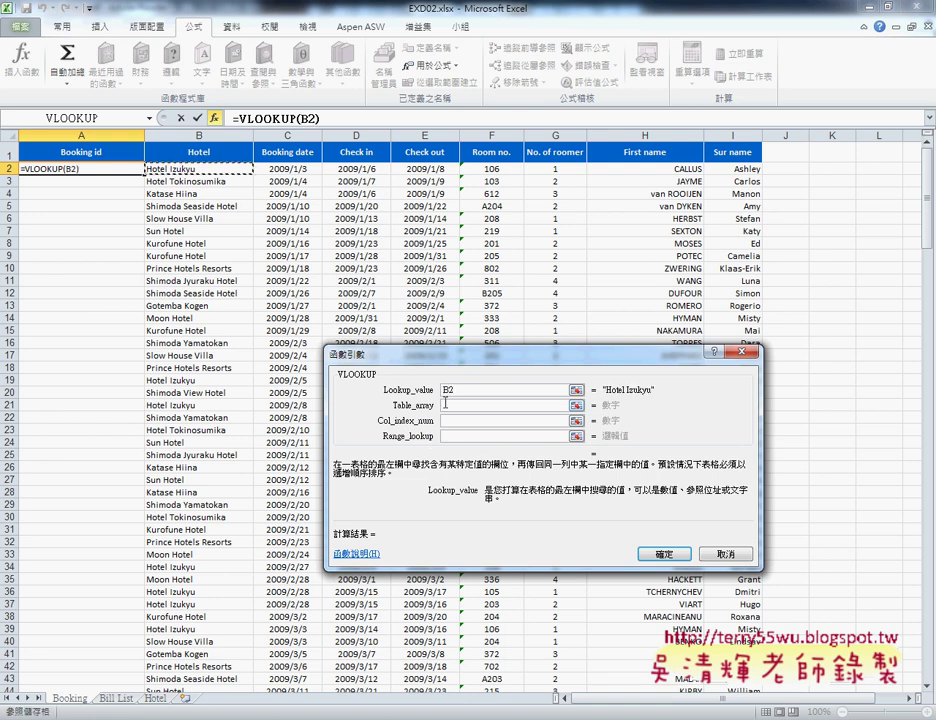
pyautogui.click(458, 407)
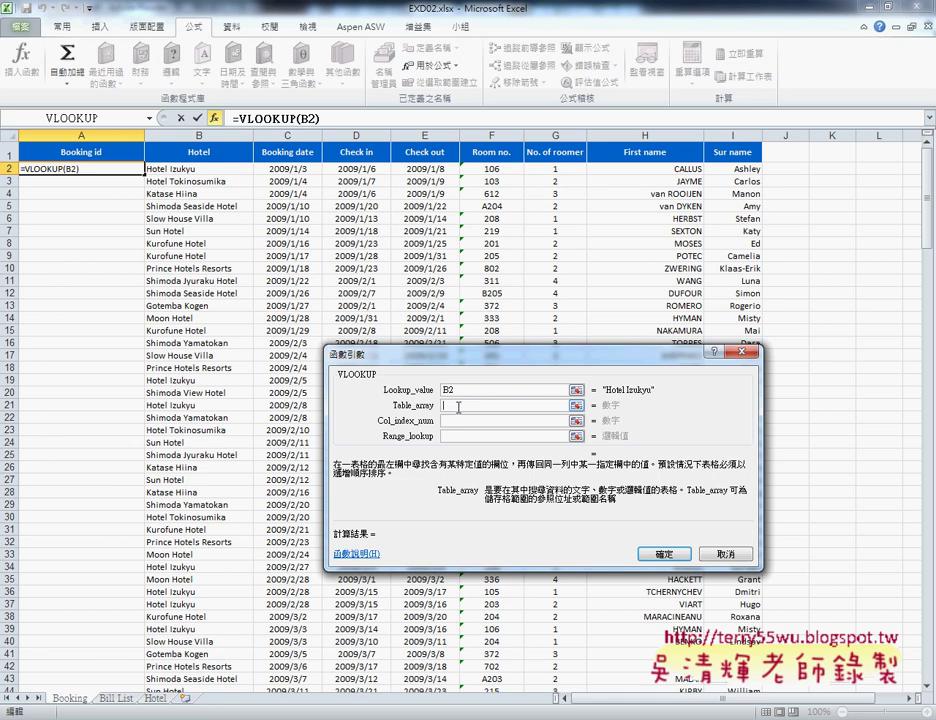
# Finish the VLOOKUP with table HotelDetail, column 2 and match type 0, returning I1.
pyautogui.press('F3')
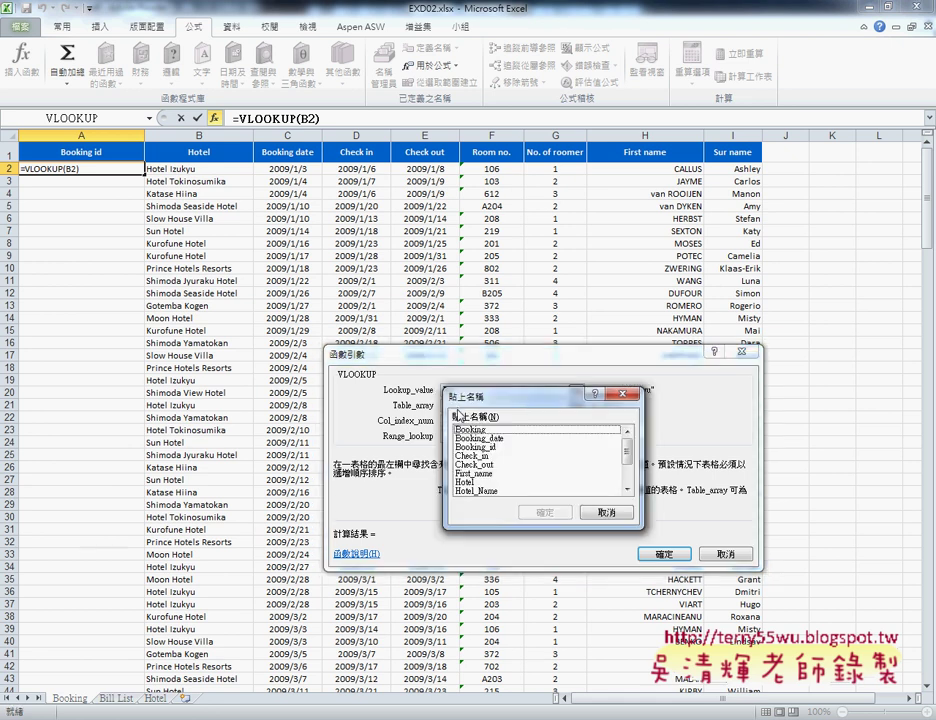
pyautogui.scroll(-2, 636, 462)
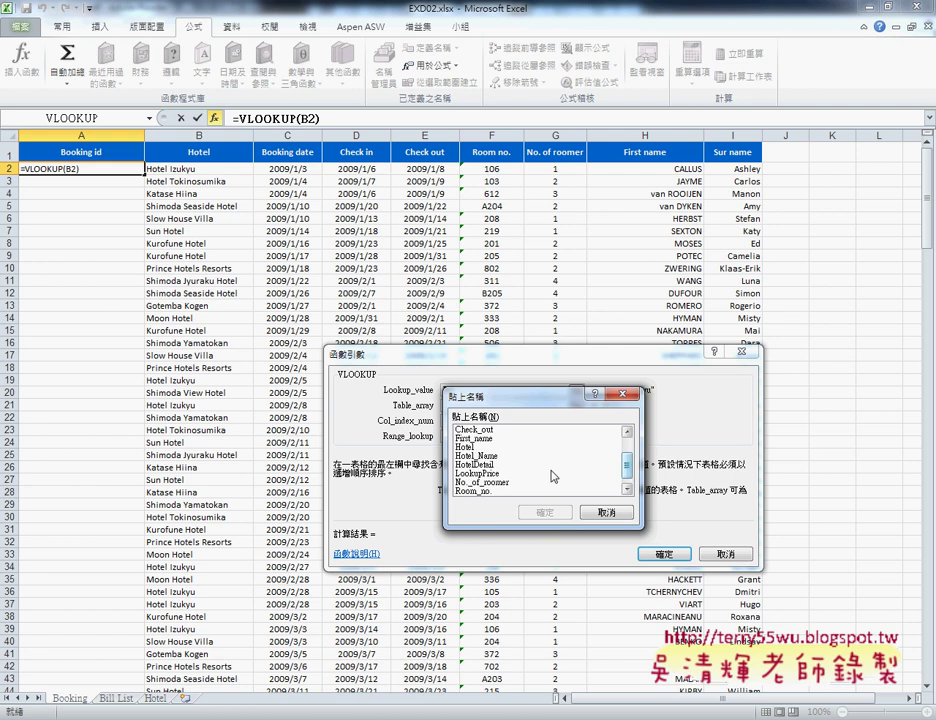
pyautogui.click(486, 466)
pyautogui.click(544, 512)
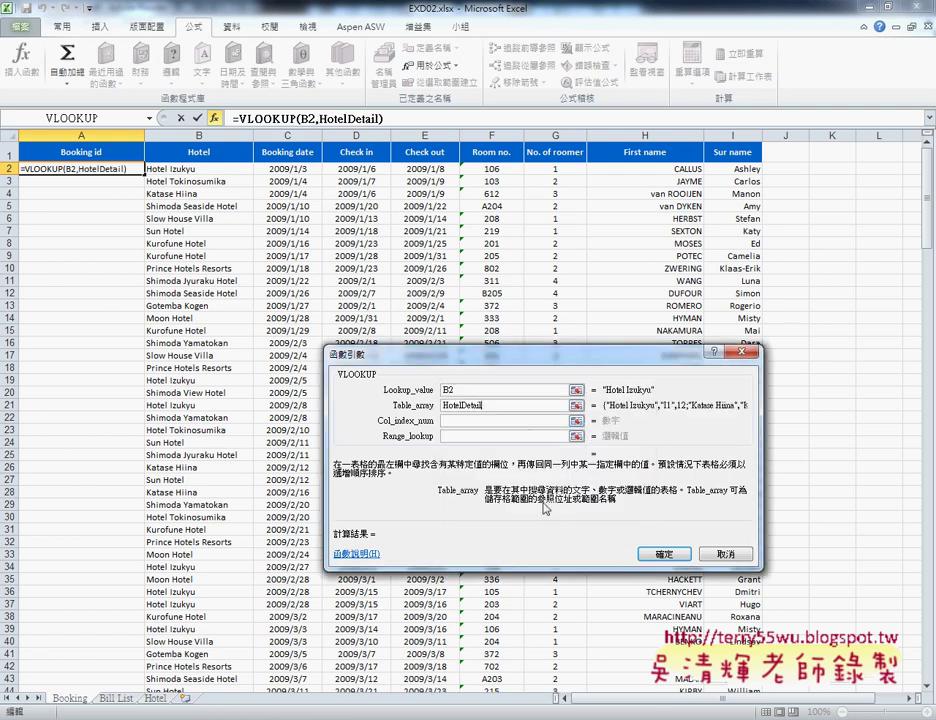
pyautogui.click(515, 424)
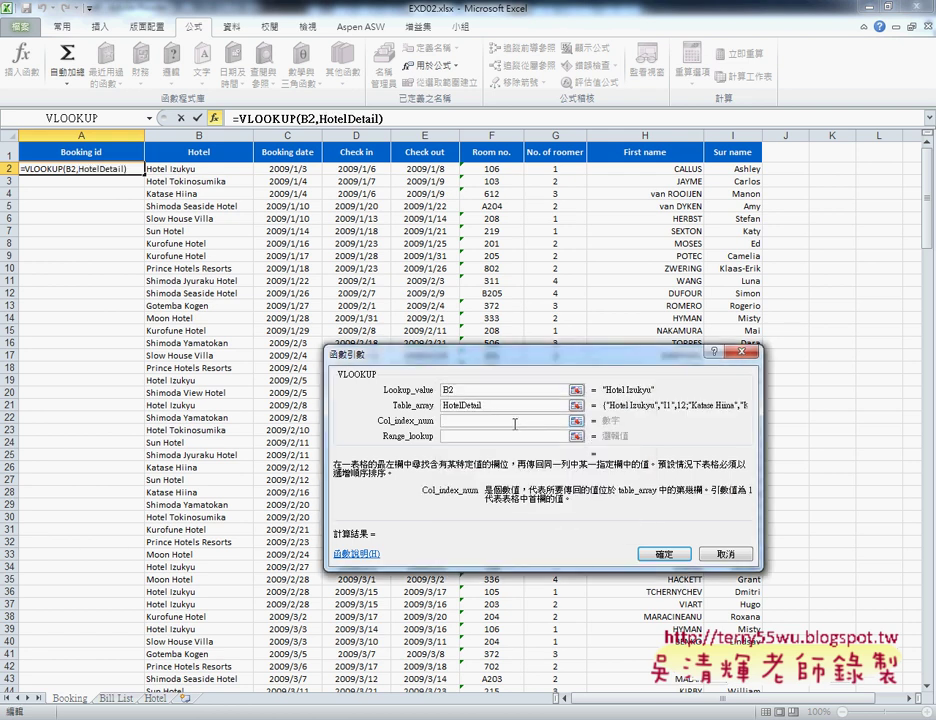
pyautogui.write('2')
pyautogui.click(483, 436)
pyautogui.write('0')
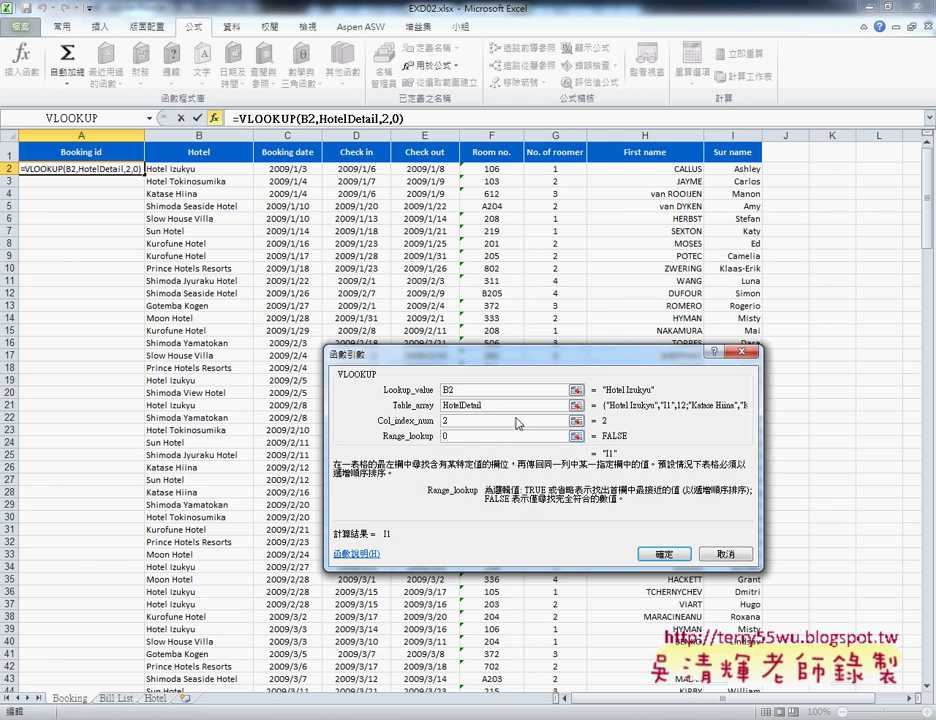
pyautogui.click(664, 553)
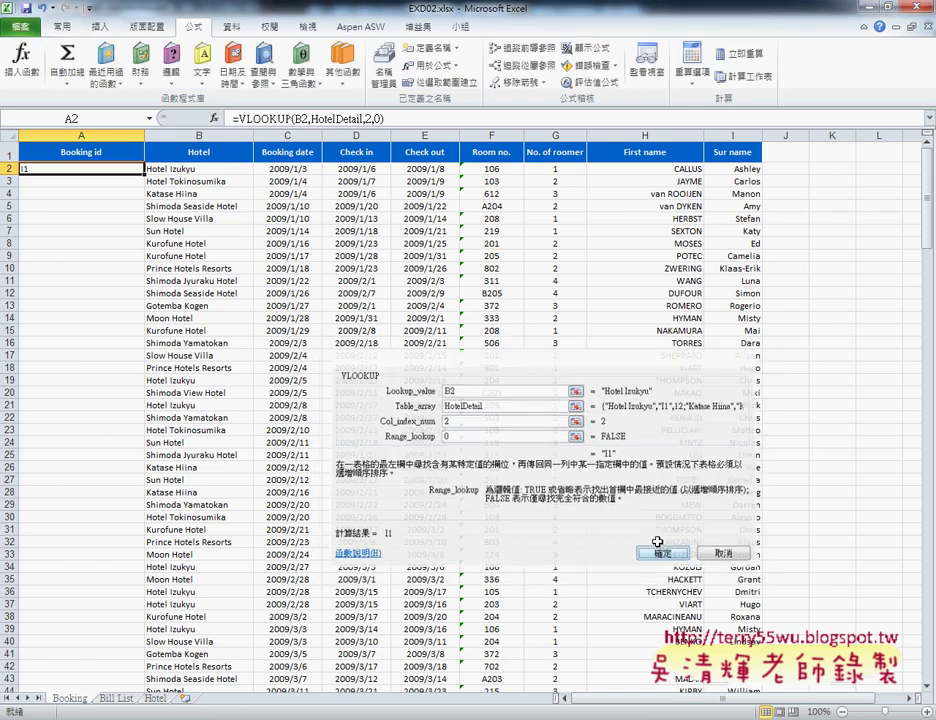
pyautogui.click(362, 119)
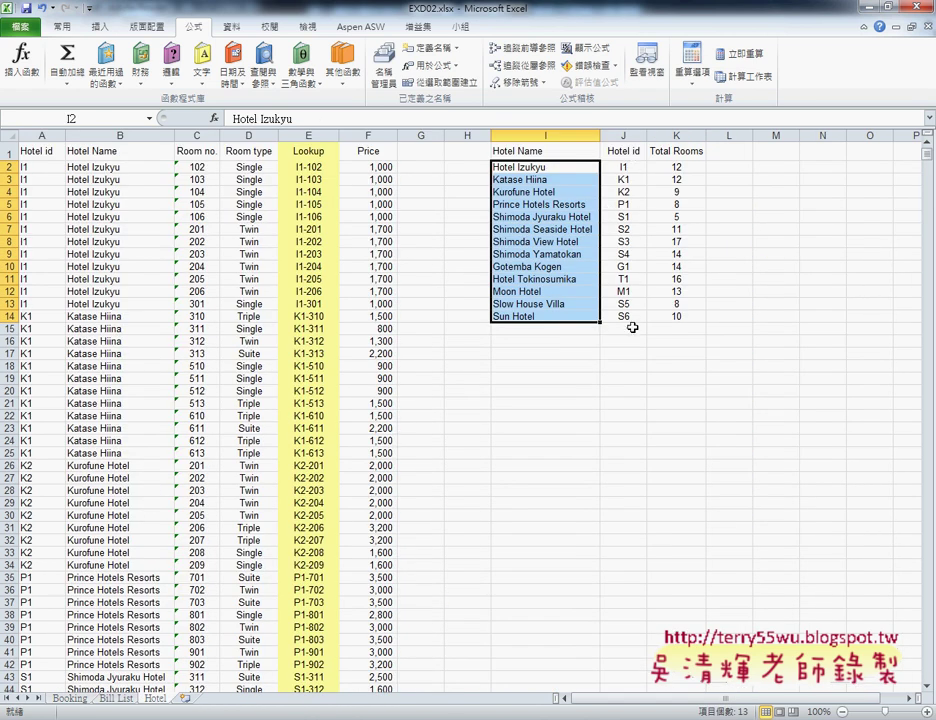
pyautogui.moveTo(533, 151); pyautogui.dragTo(688, 316)
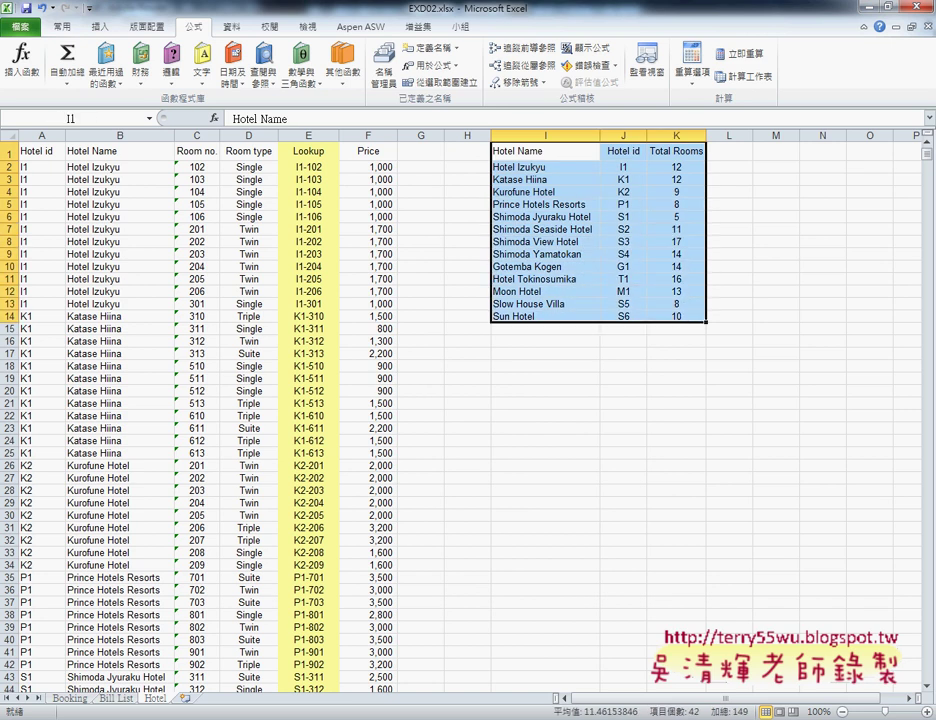
pyautogui.hotkey('ctrl', 'pageup')
pyautogui.hotkey('ctrl', 'pageup')
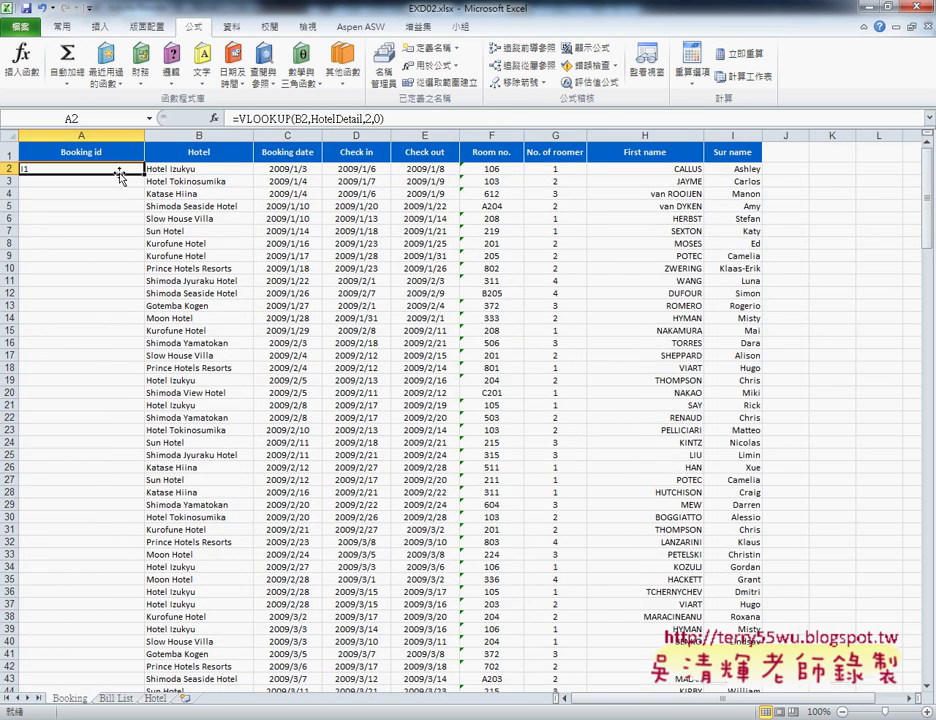
# Append &"-"&te to A2's VLOOKUP formula and enter it, leaving #NAME? for now.
pyautogui.click(422, 119)
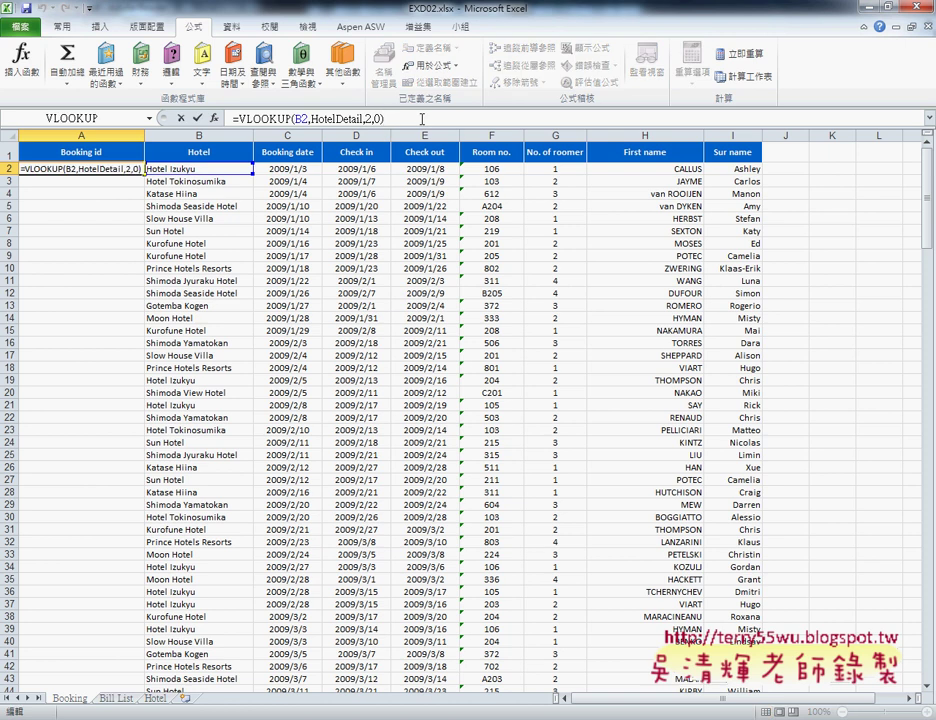
pyautogui.write('&')
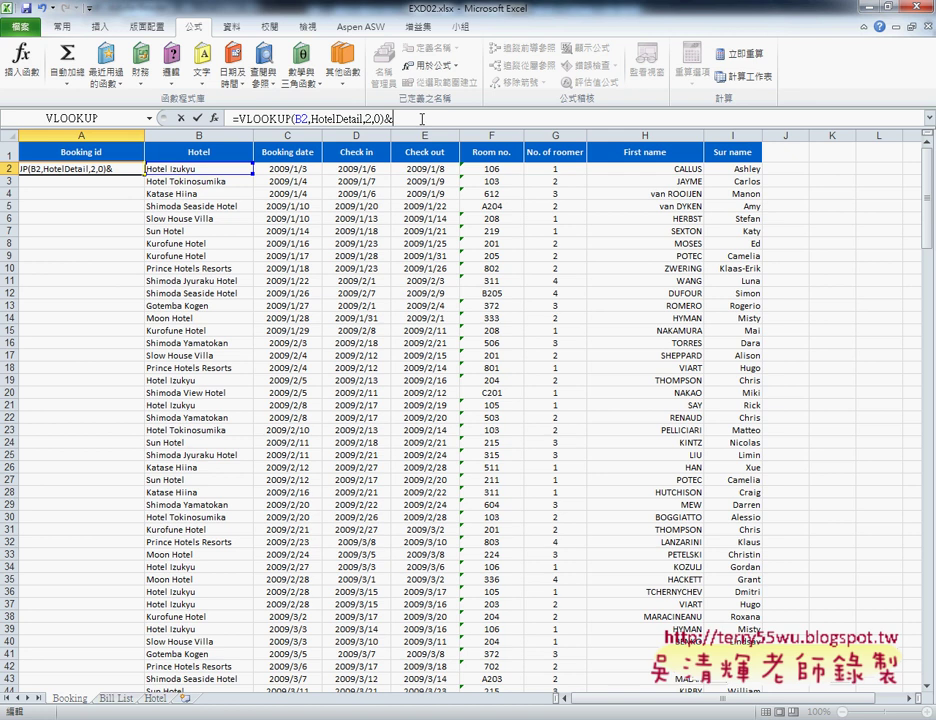
pyautogui.write('"-"')
pyautogui.write('&')
pyautogui.write('te')
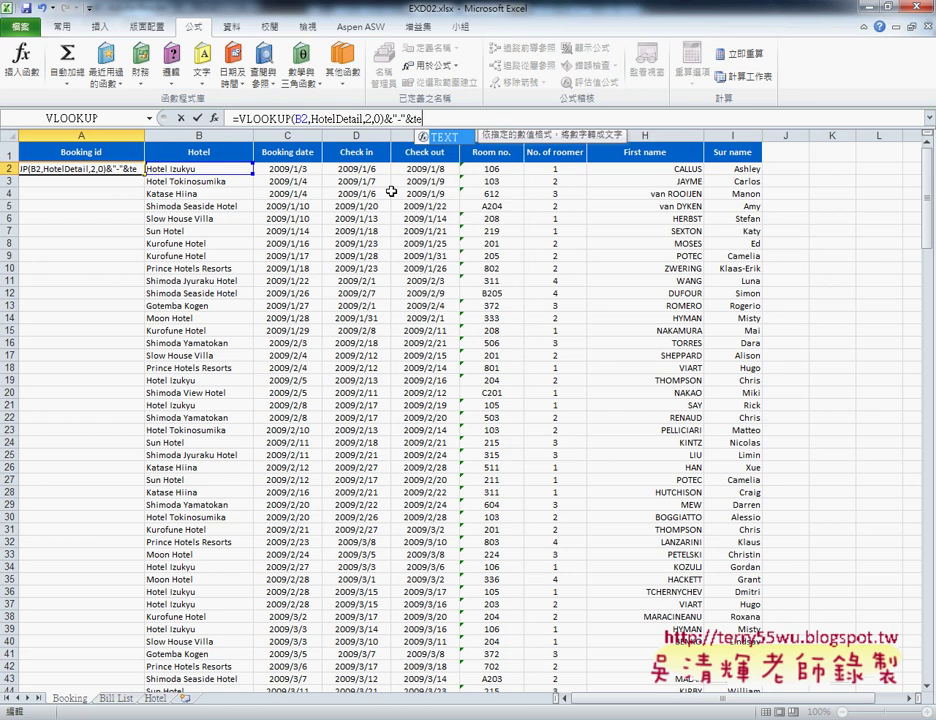
pyautogui.press('Return')
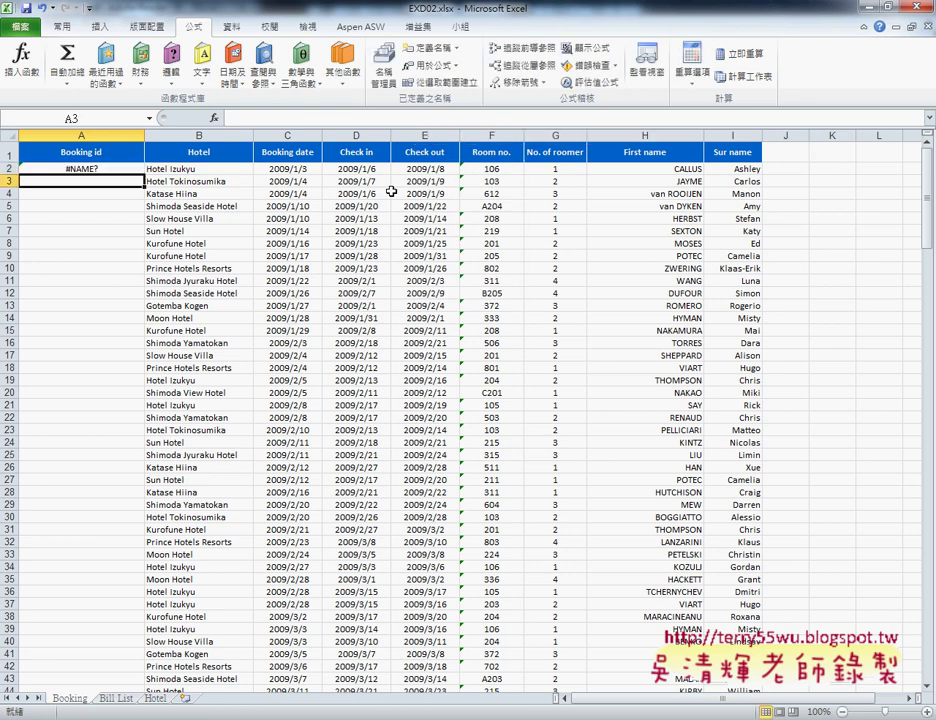
# Complete A2's formula with TEXT(Check_in,"mmdd") so the Booking id reads I1-0106.
pyautogui.click(92, 168)
pyautogui.click(438, 116)
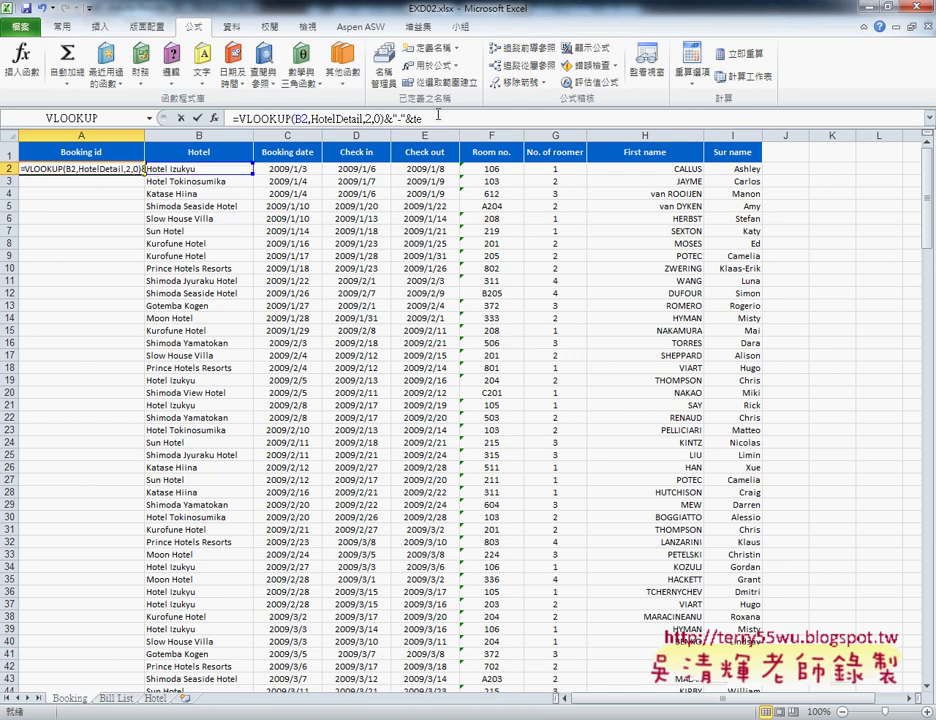
pyautogui.write('xt')
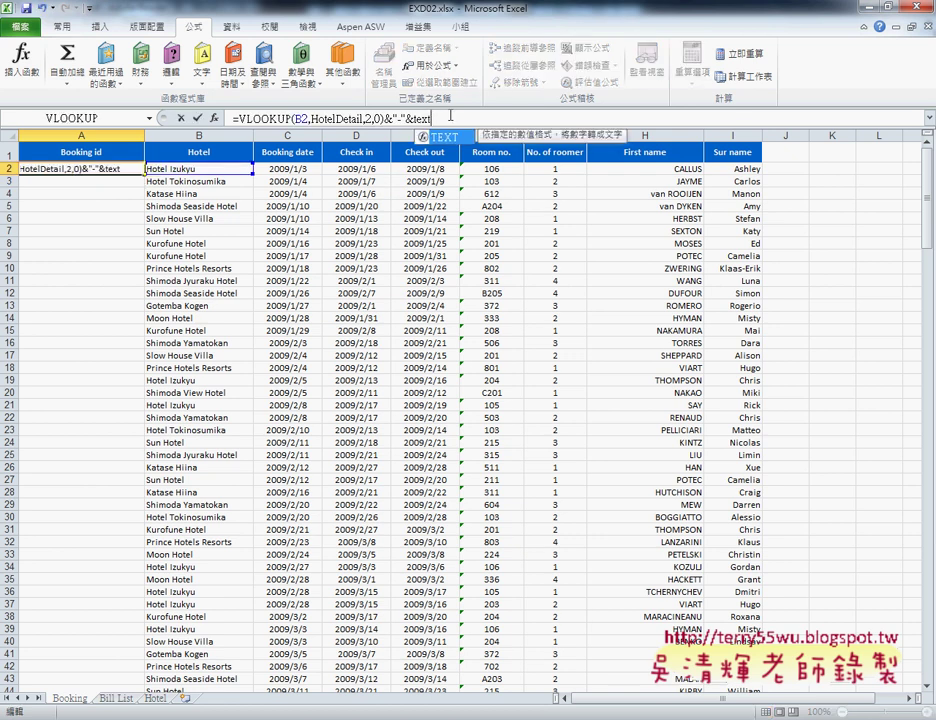
pyautogui.write('(')
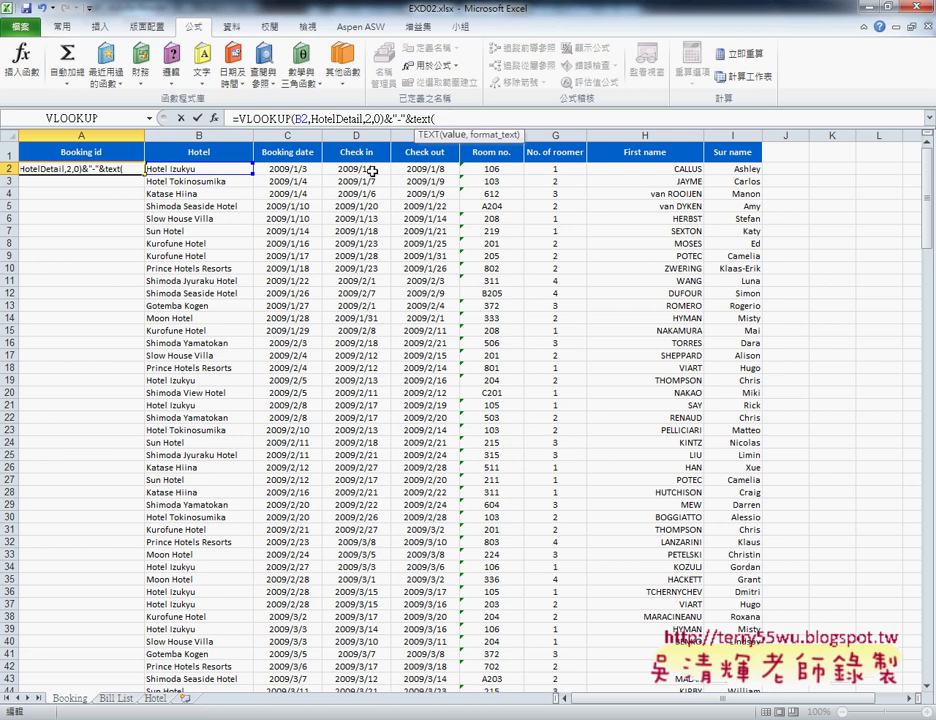
pyautogui.press('F3')
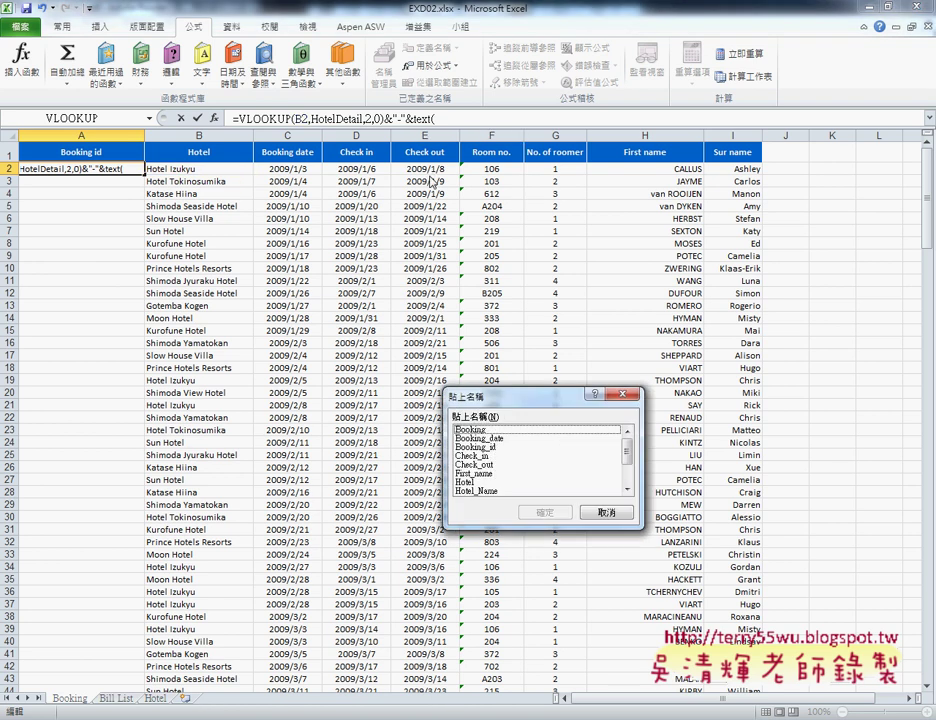
pyautogui.press('Down')
pyautogui.press('Down')
pyautogui.press('Down')
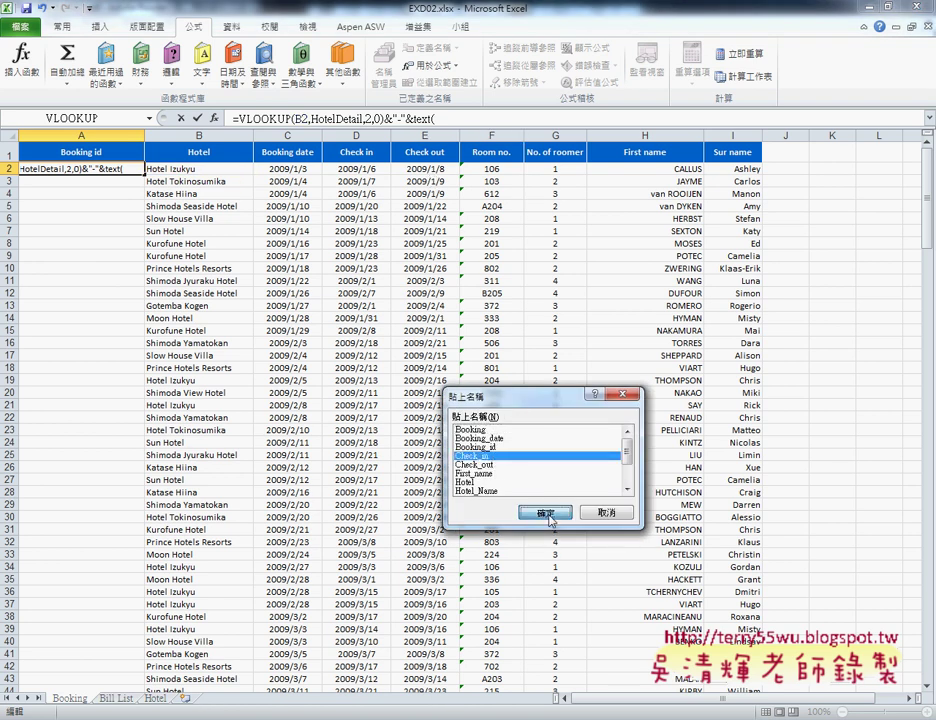
pyautogui.click(547, 513)
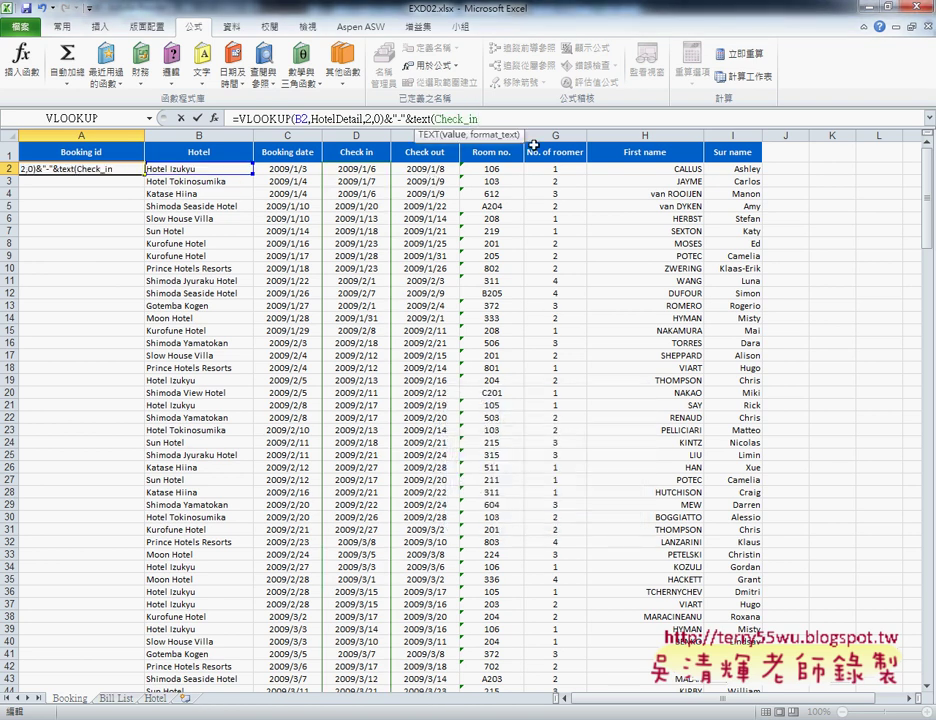
pyautogui.write(',"')
pyautogui.write('MM')
pyautogui.press('BackSpace')
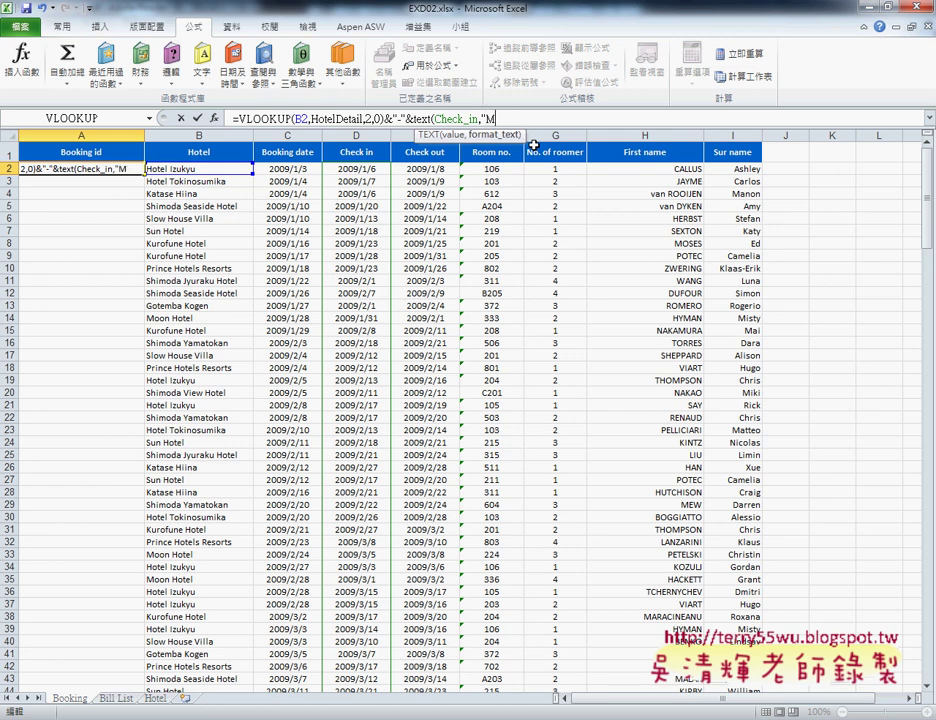
pyautogui.press('BackSpace')
pyautogui.write('mm')
pyautogui.write('dd")')
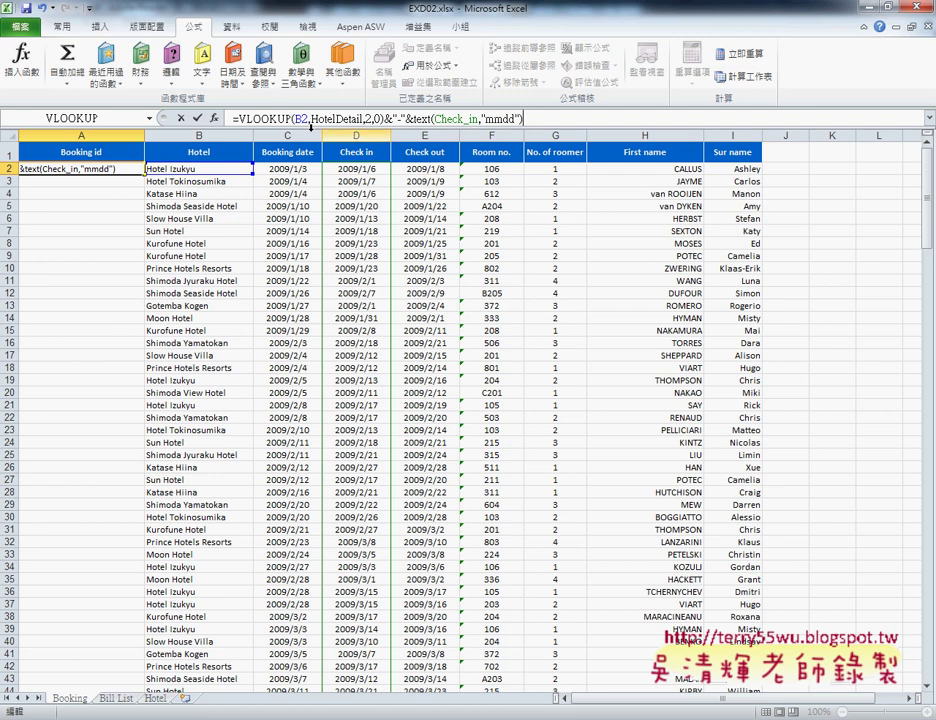
pyautogui.hotkey('ctrl', 'Return')
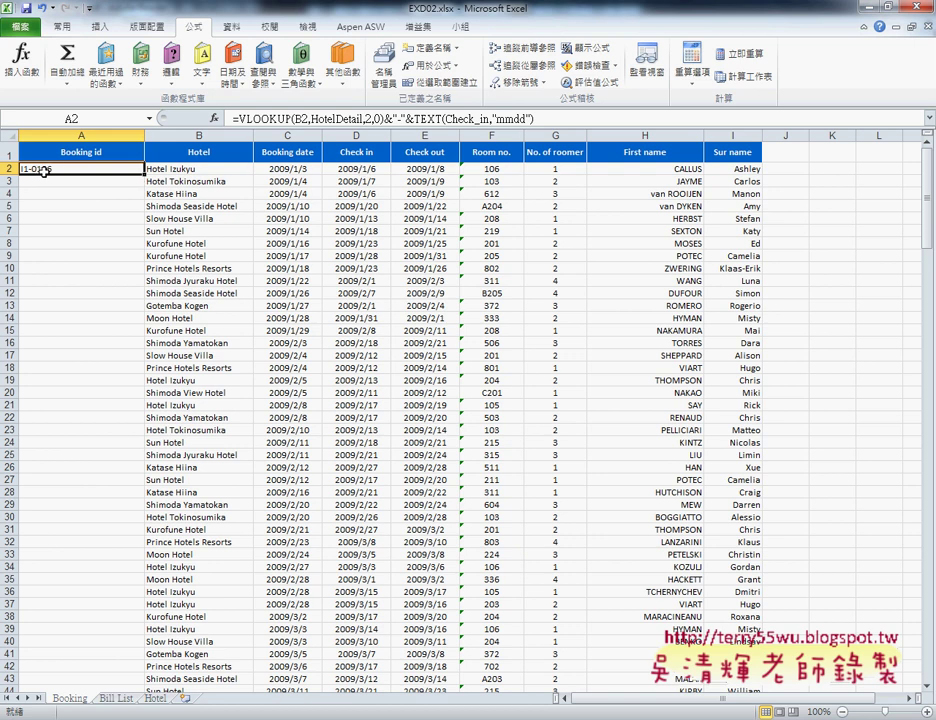
# Append &"-"&(Check_out-Check_in+1) to A2's formula, making the Booking id I1-0106-3.
pyautogui.click(587, 118)
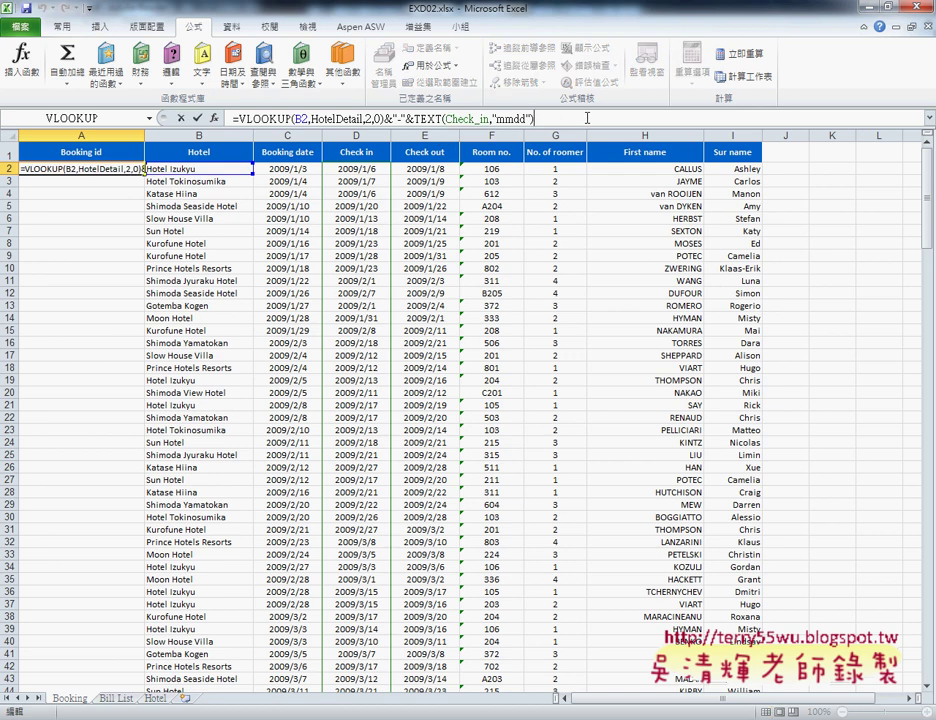
pyautogui.write('&')
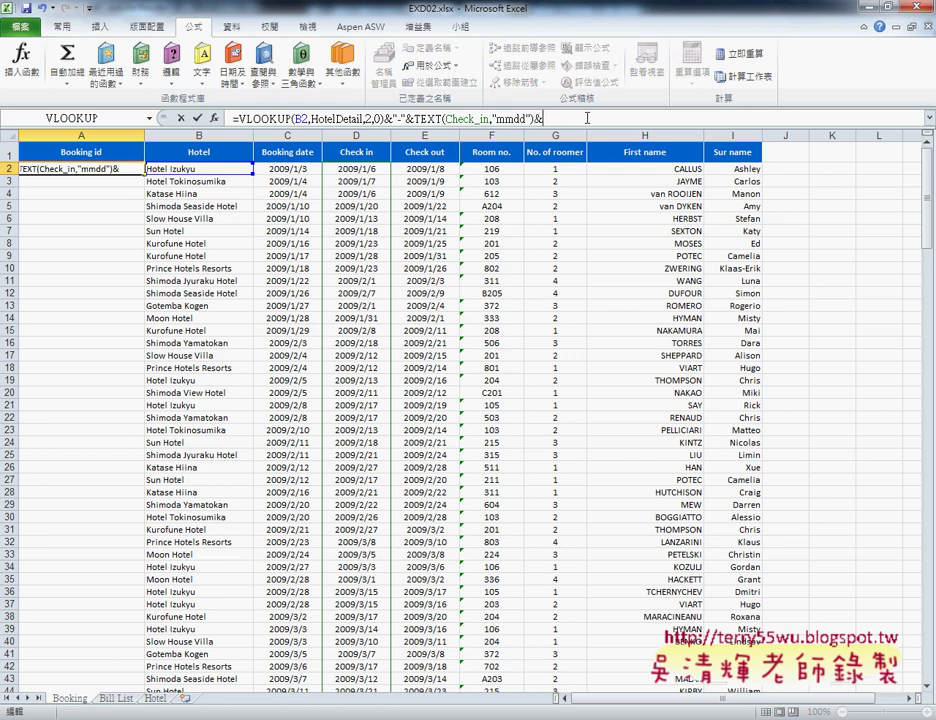
pyautogui.write('"-"')
pyautogui.write('&')
pyautogui.write('(')
pyautogui.press('F3')
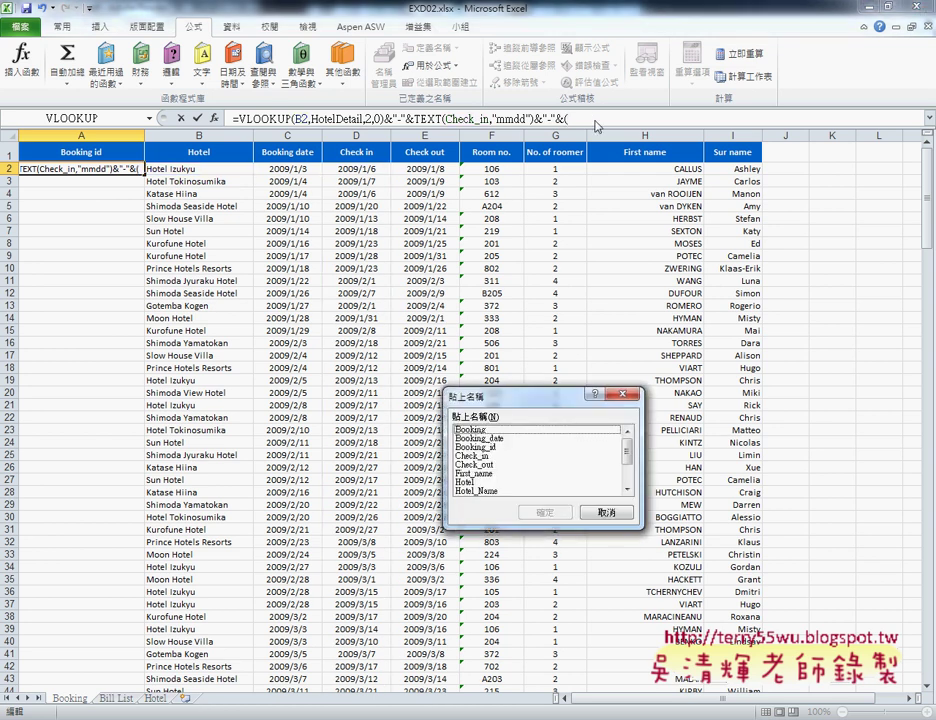
pyautogui.doubleClick(515, 465)
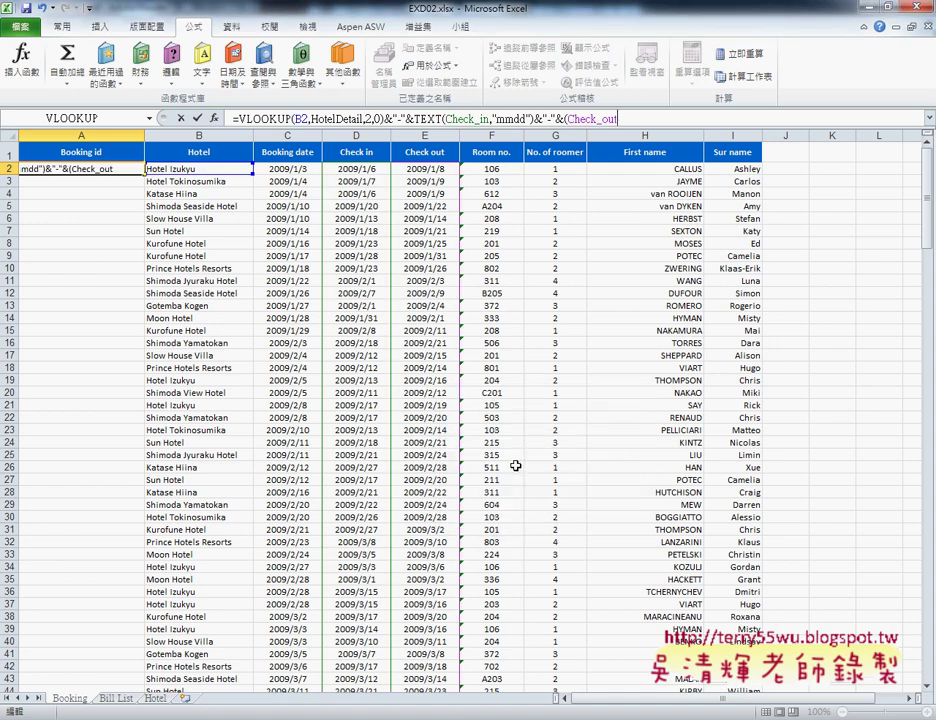
pyautogui.write('-')
pyautogui.press('F3')
pyautogui.click(481, 456)
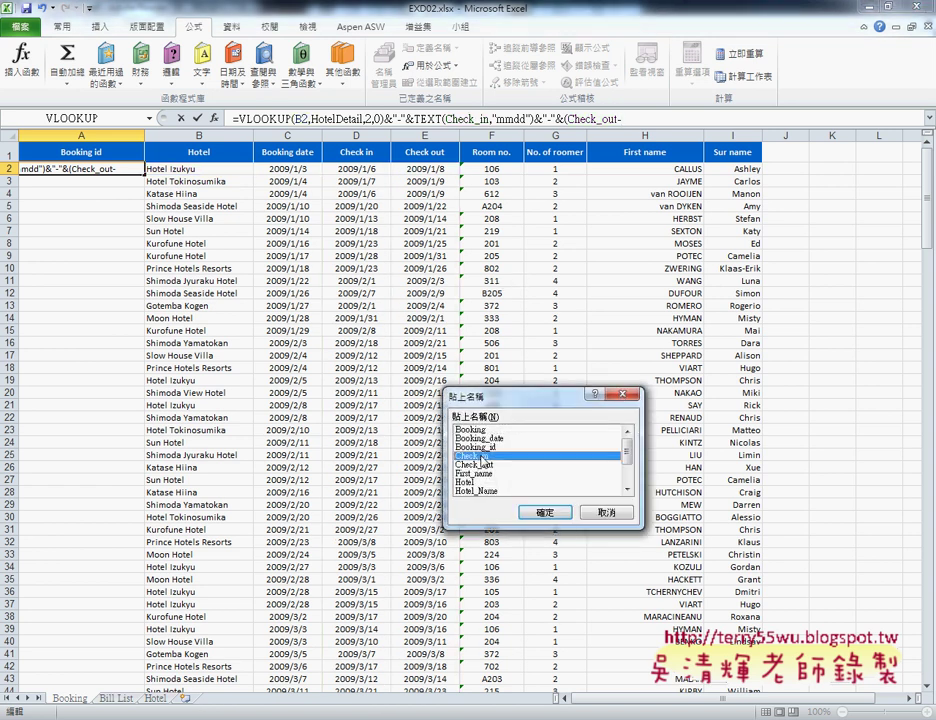
pyautogui.doubleClick(481, 458)
pyautogui.write('+1')
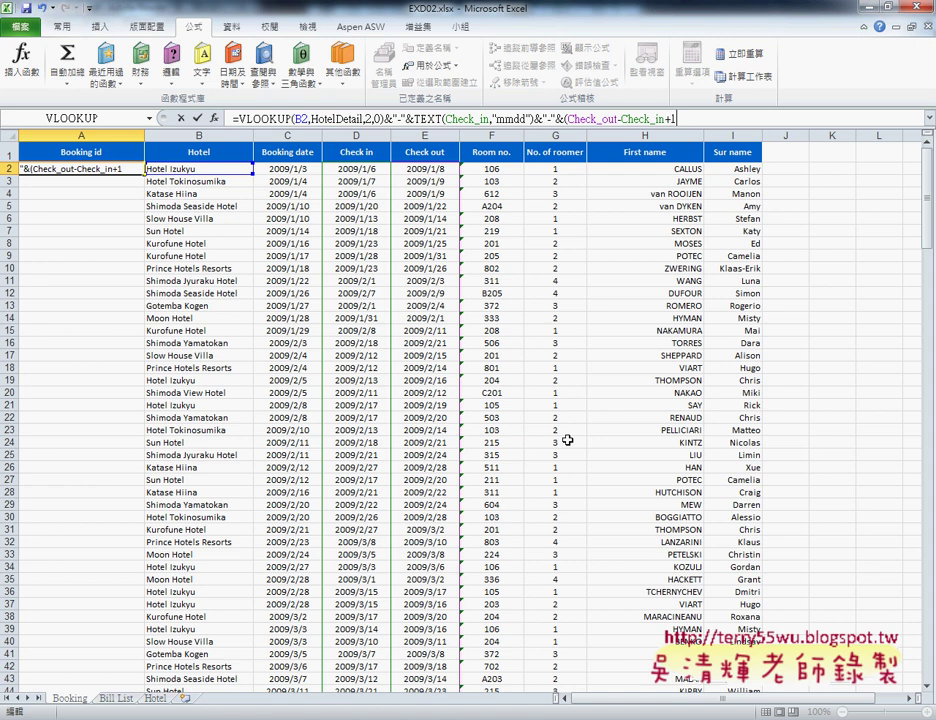
pyautogui.write(')')
pyautogui.click(199, 119)
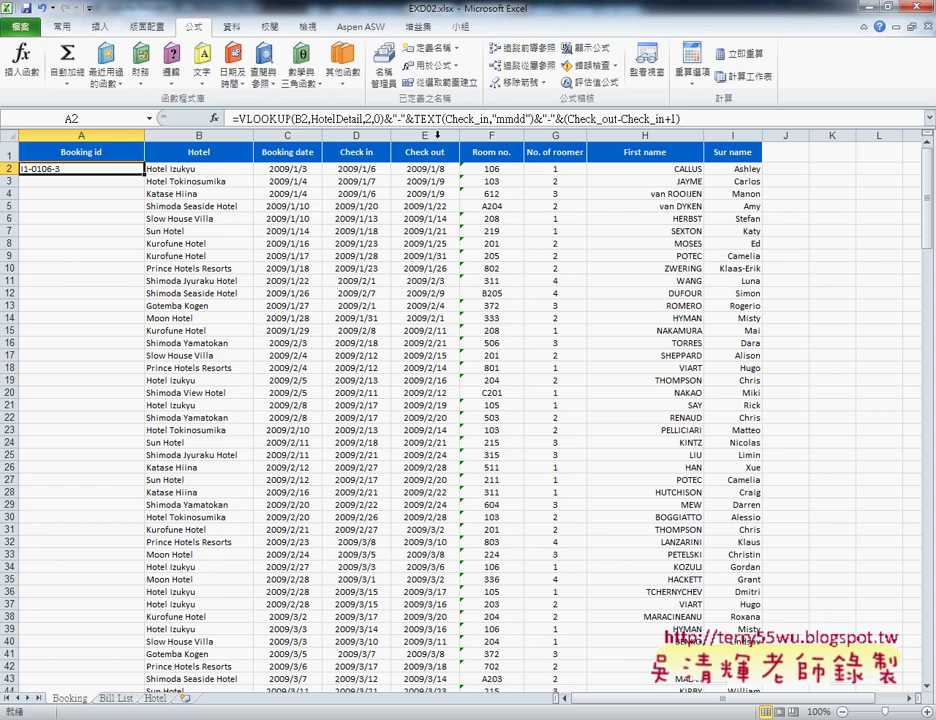
pyautogui.click(722, 117)
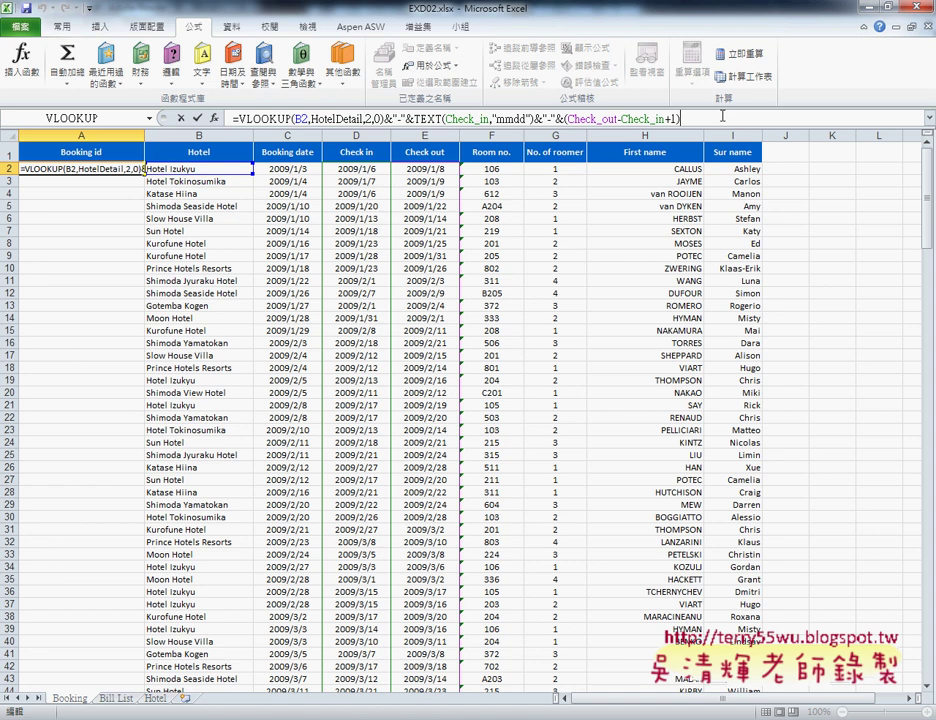
# Extend A2's Booking id formula with &"-"&First_name and fill it down column A.
pyautogui.click(722, 117)
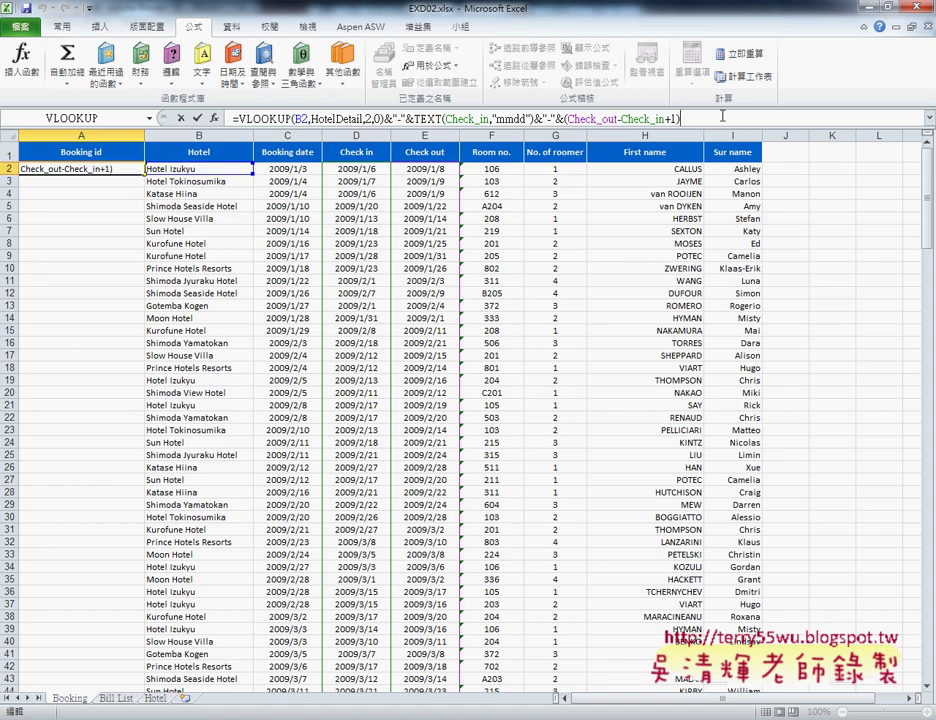
pyautogui.write('&')
pyautogui.write('"-"')
pyautogui.write('&')
pyautogui.press('F3')
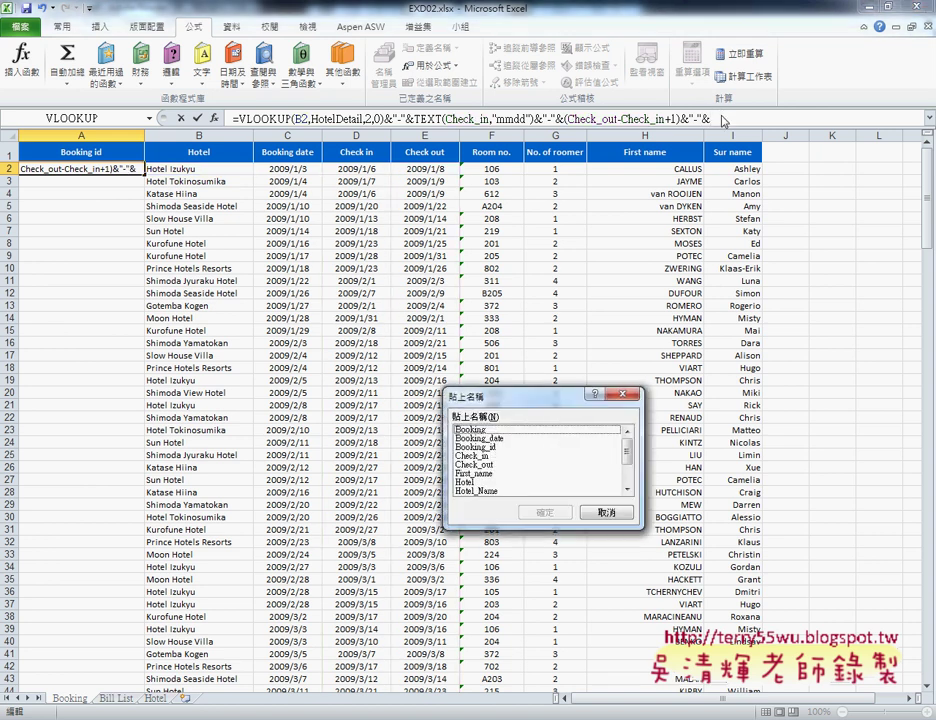
pyautogui.doubleClick(474, 473)
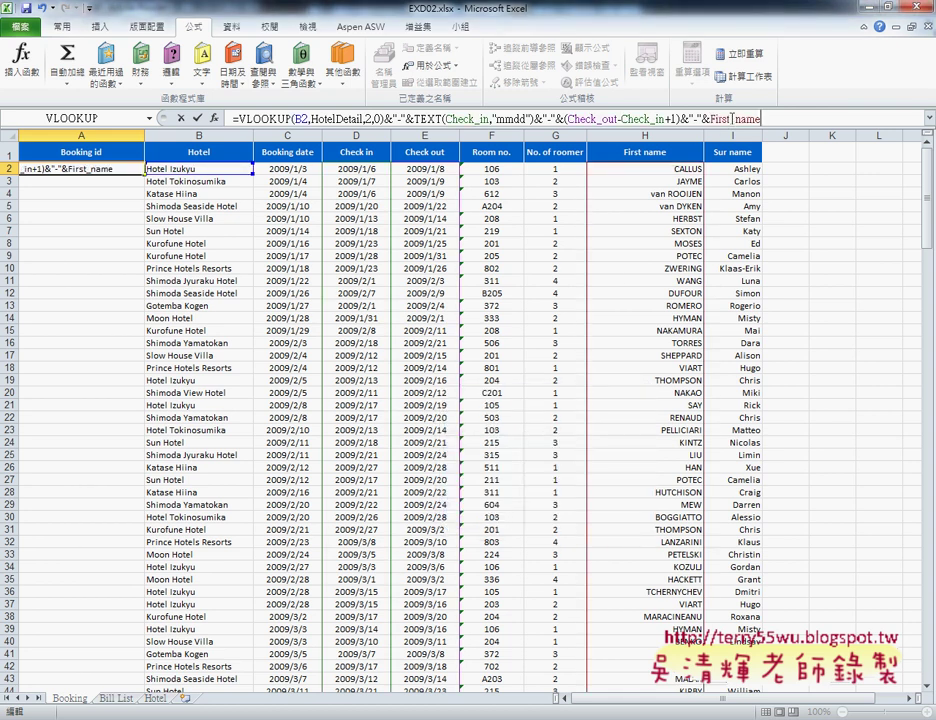
pyautogui.click(197, 122)
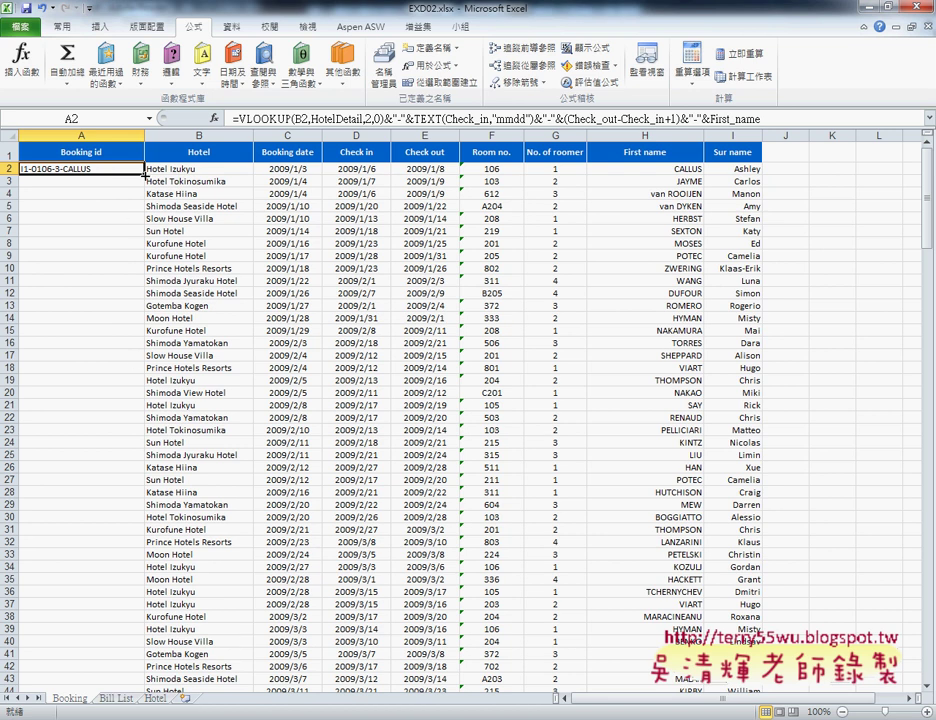
pyautogui.doubleClick(145, 175)
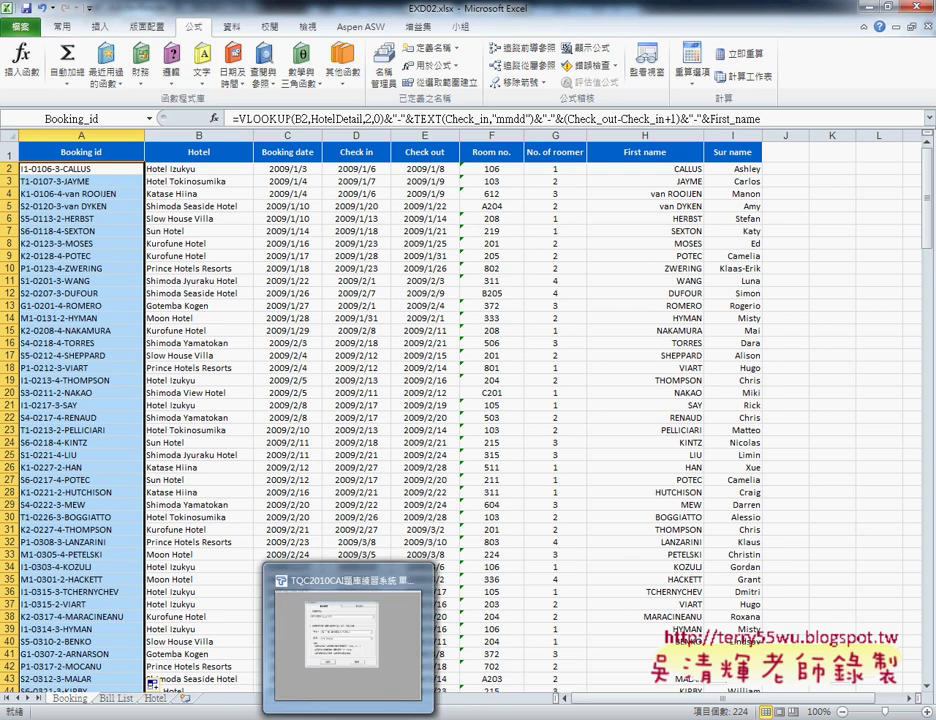
pyautogui.hotkey('alt', 'Tab')
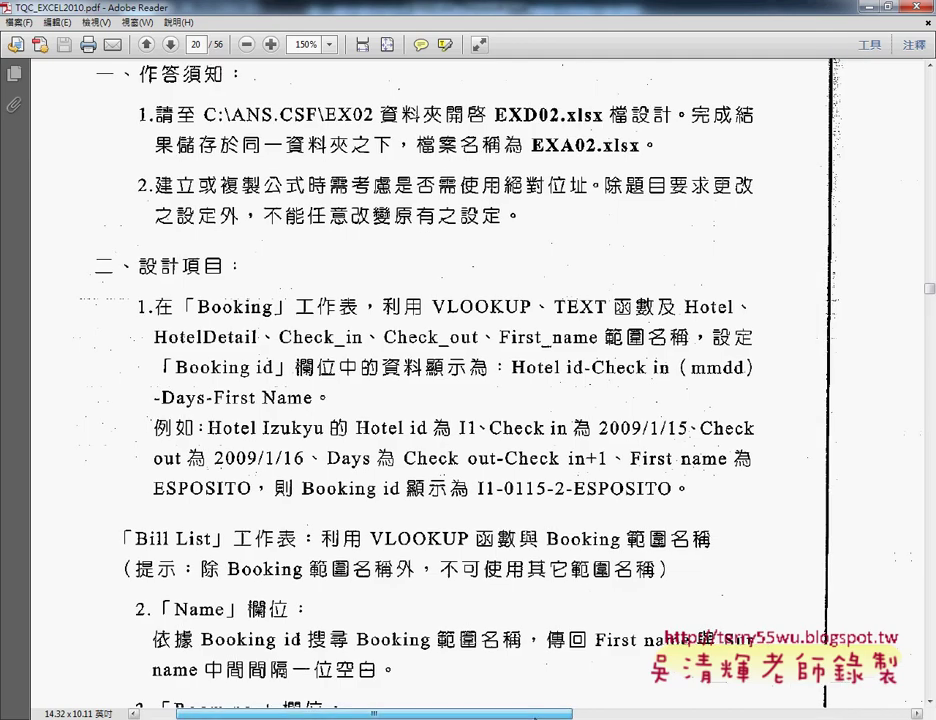
# Scroll across the PDF to view the reference Booking id results, then return to Excel.
pyautogui.hscroll(5, 606, 591)
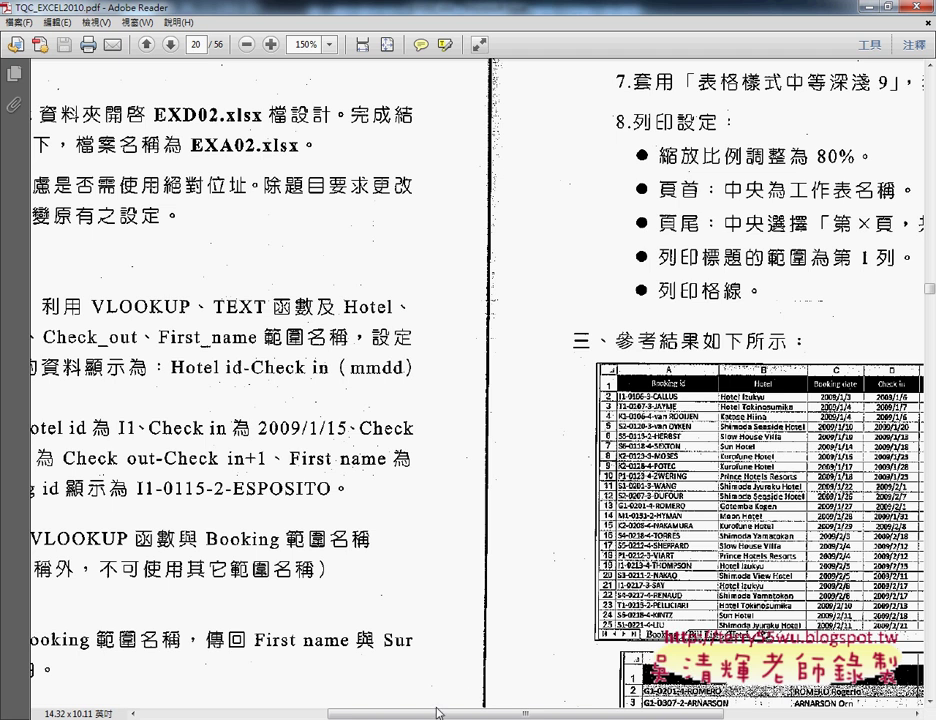
pyautogui.moveTo(445, 712); pyautogui.dragTo(259, 712)
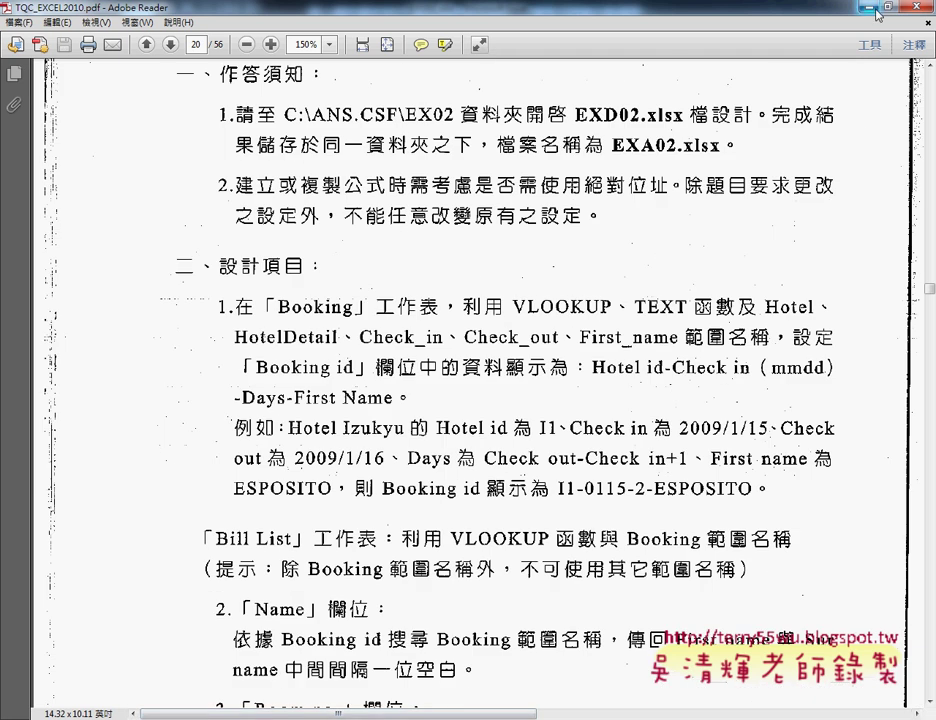
pyautogui.click(637, 3)
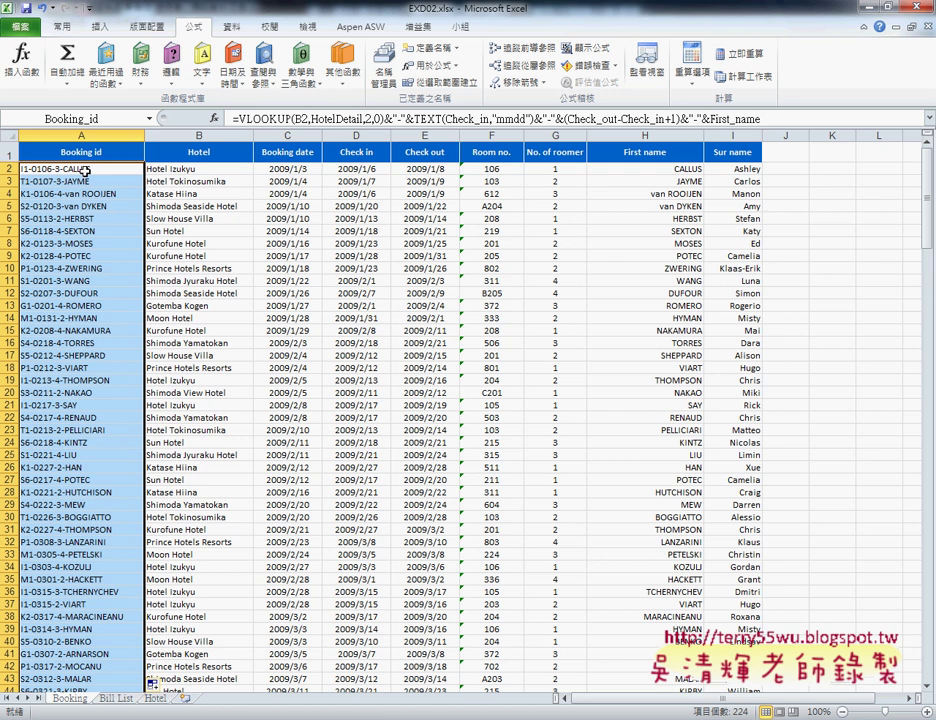
# Select cell A2 alone and bring the PDF instructions back to the front.
pyautogui.click(28, 169)
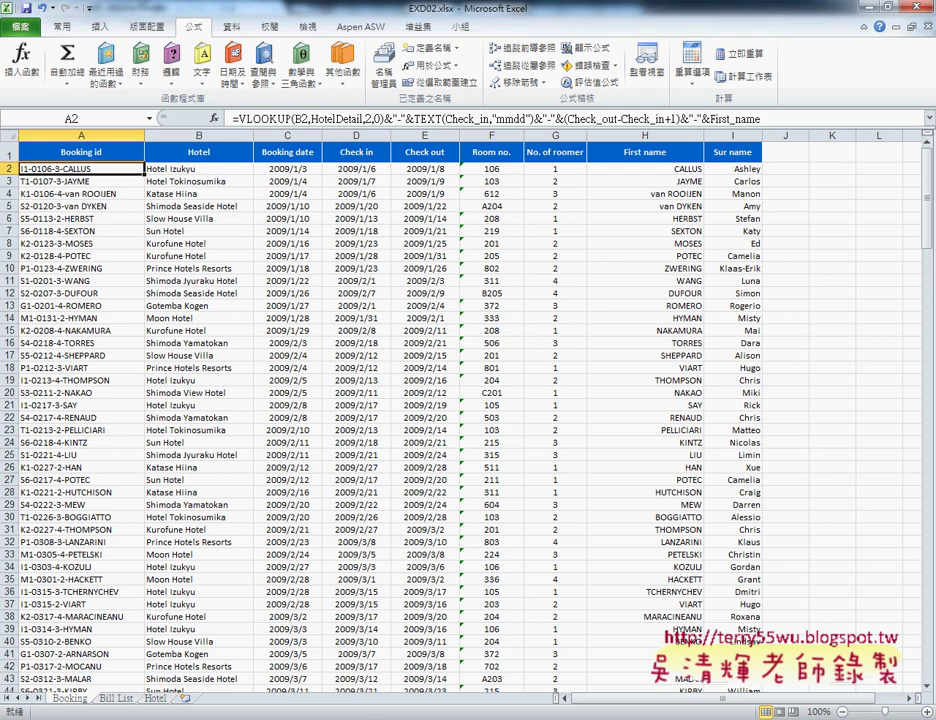
pyautogui.hotkey('alt', 'Tab')
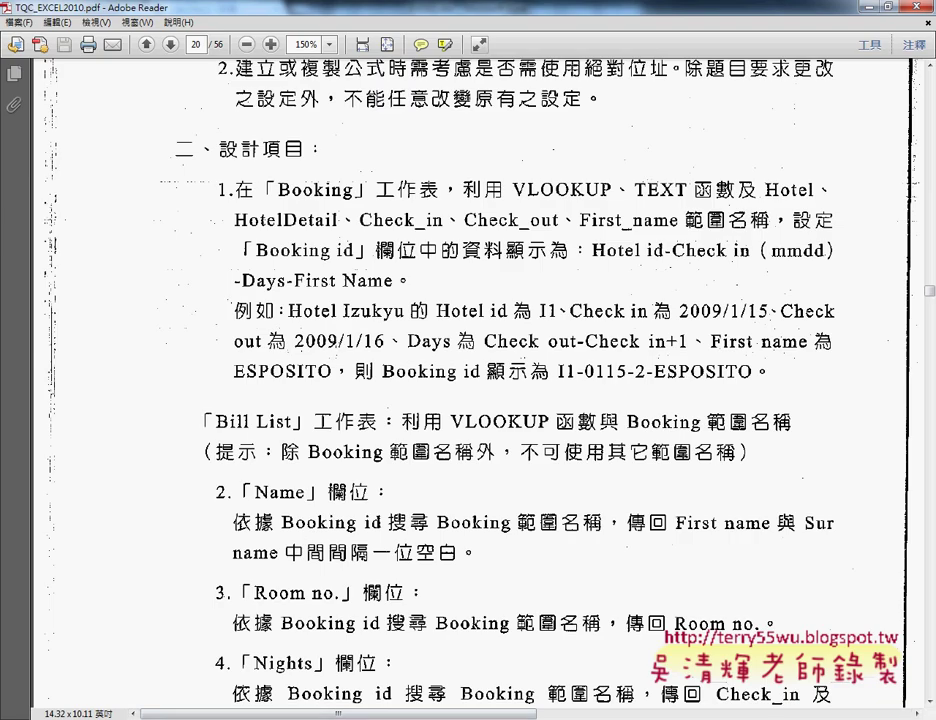
# Scroll the PDF down to the Bill List Nights and Price rules, then return to EXD02.xlsx.
pyautogui.scroll(-1, 310, 410)
pyautogui.scroll(-1, 310, 410)
pyautogui.scroll(-1, 310, 410)
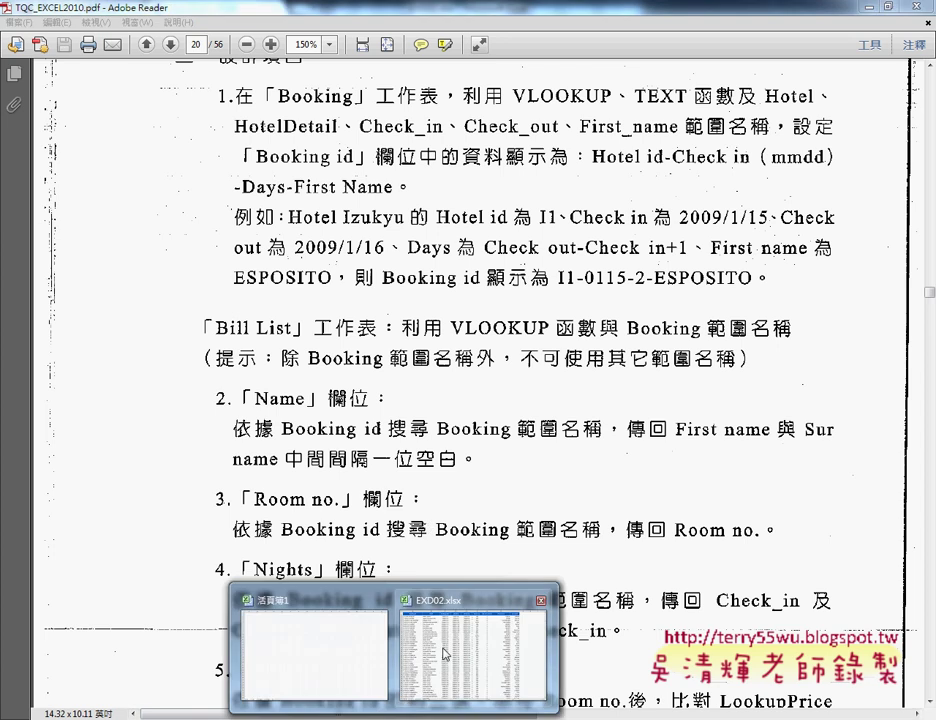
pyautogui.click(445, 651)
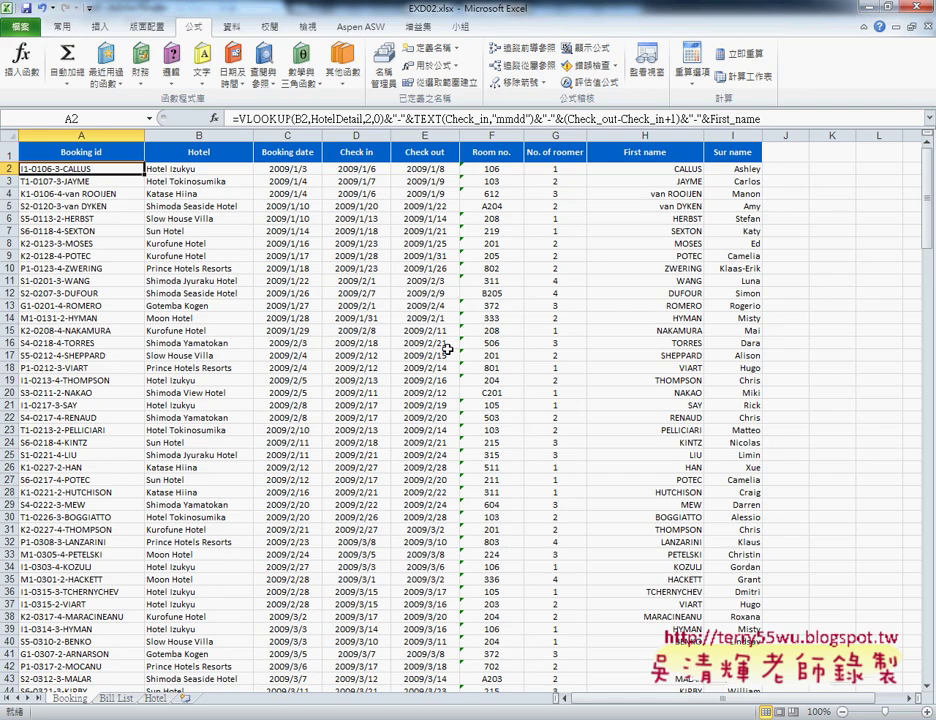
# Inspect the Booking sheet's First name and Sur name columns, glancing at the Bill List sheet.
pyautogui.click(644, 134)
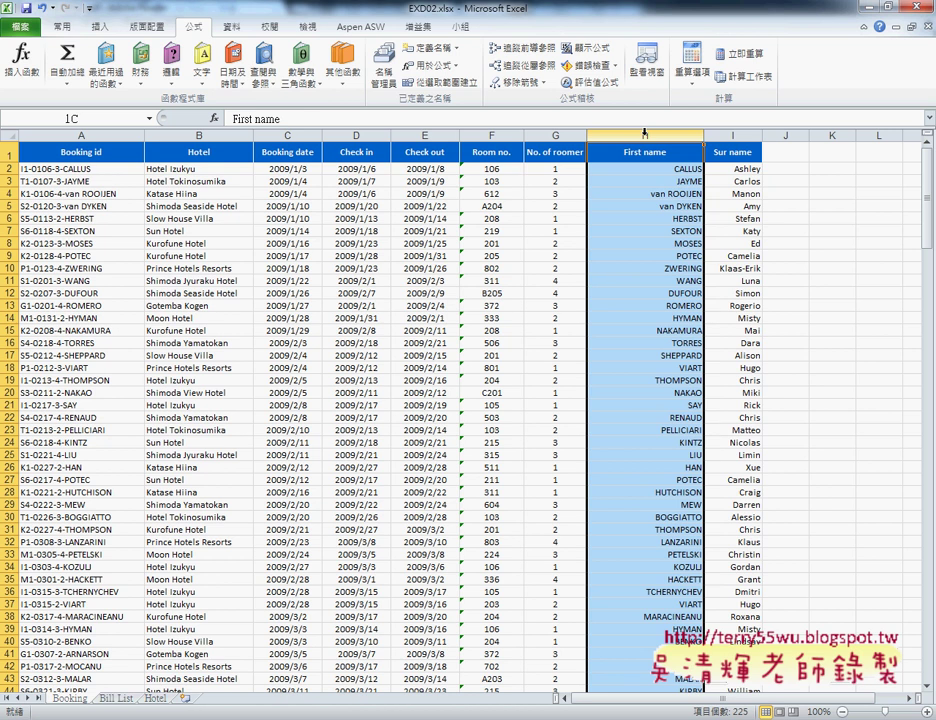
pyautogui.click(732, 134)
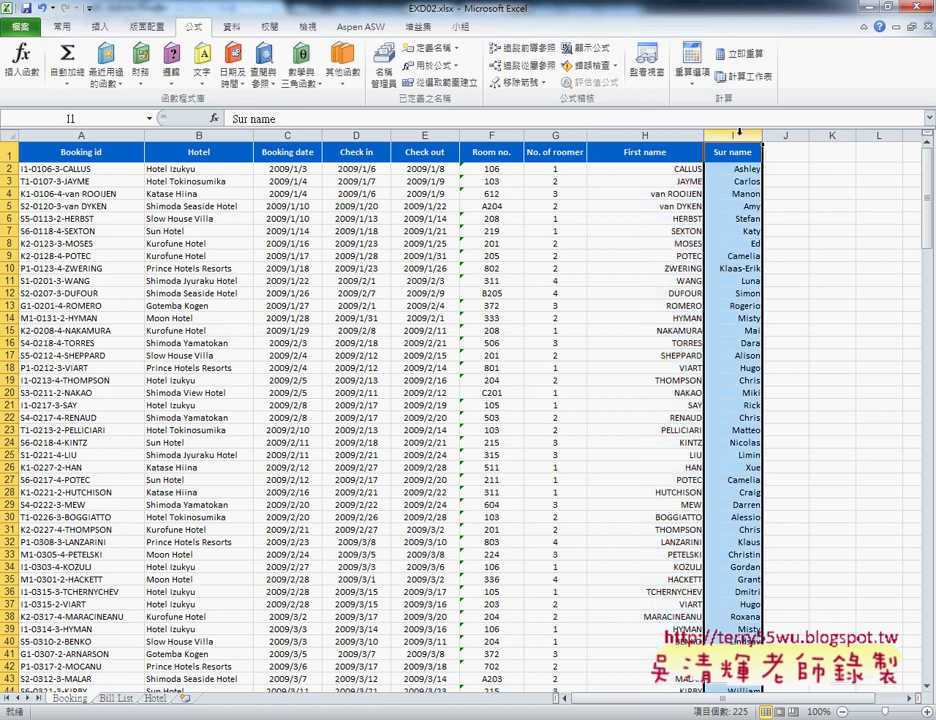
pyautogui.click(647, 137)
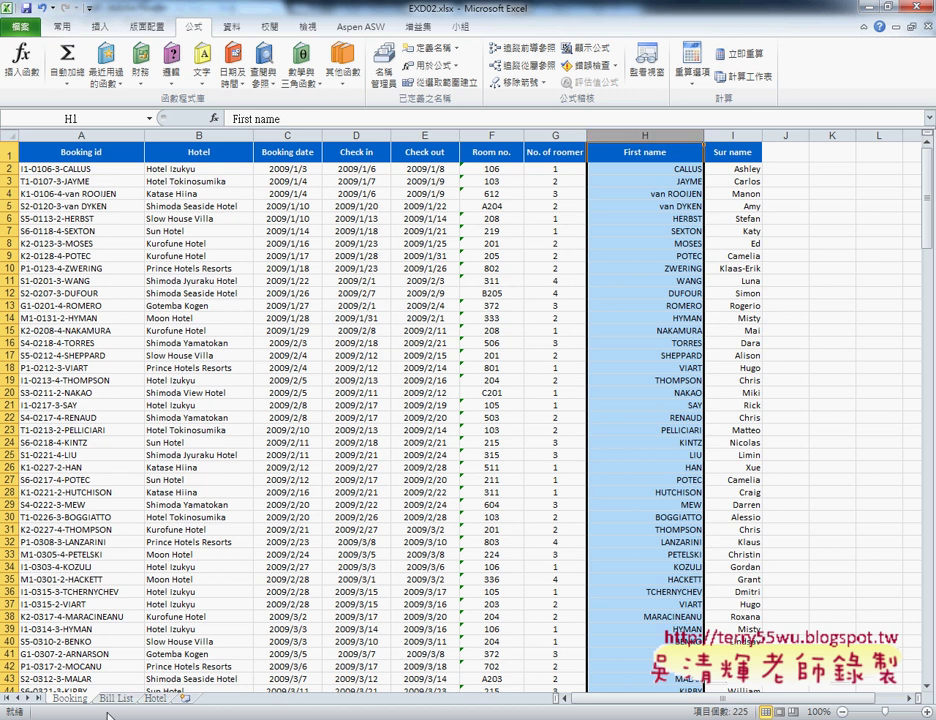
pyautogui.click(118, 699)
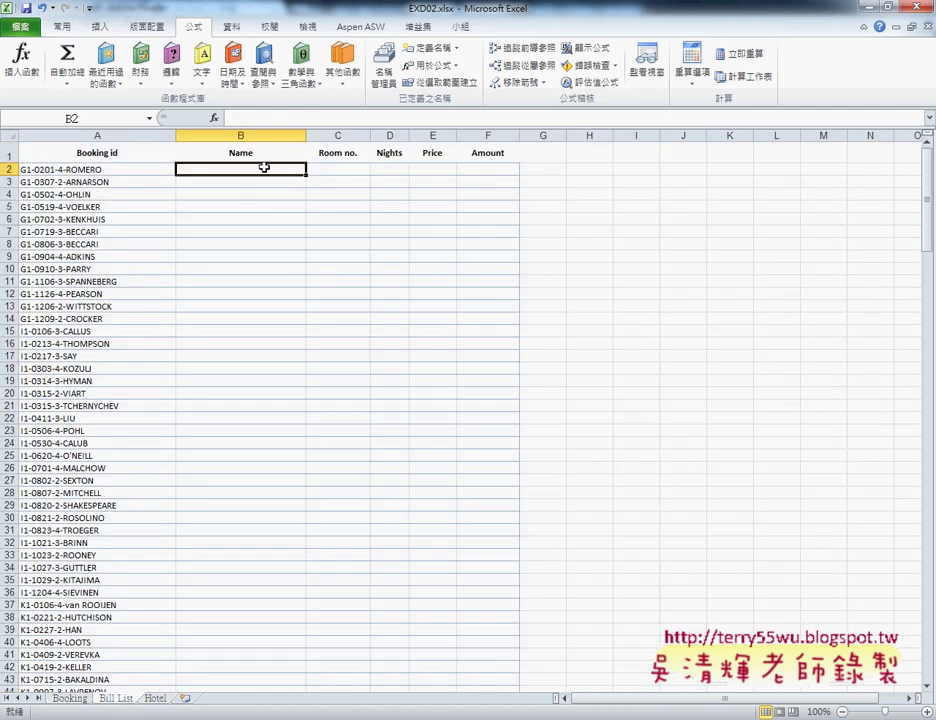
pyautogui.click(70, 698)
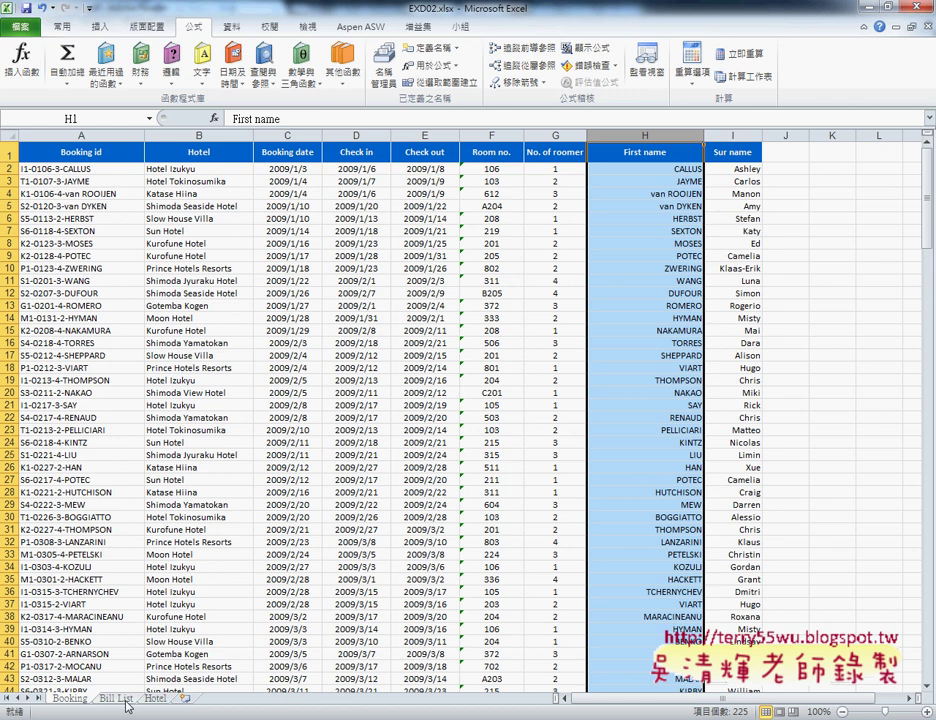
# Compare A2's Booking id on Bill List and Booking, ending on Bill List cell B2.
pyautogui.hotkey('ctrl', 'pagedown')
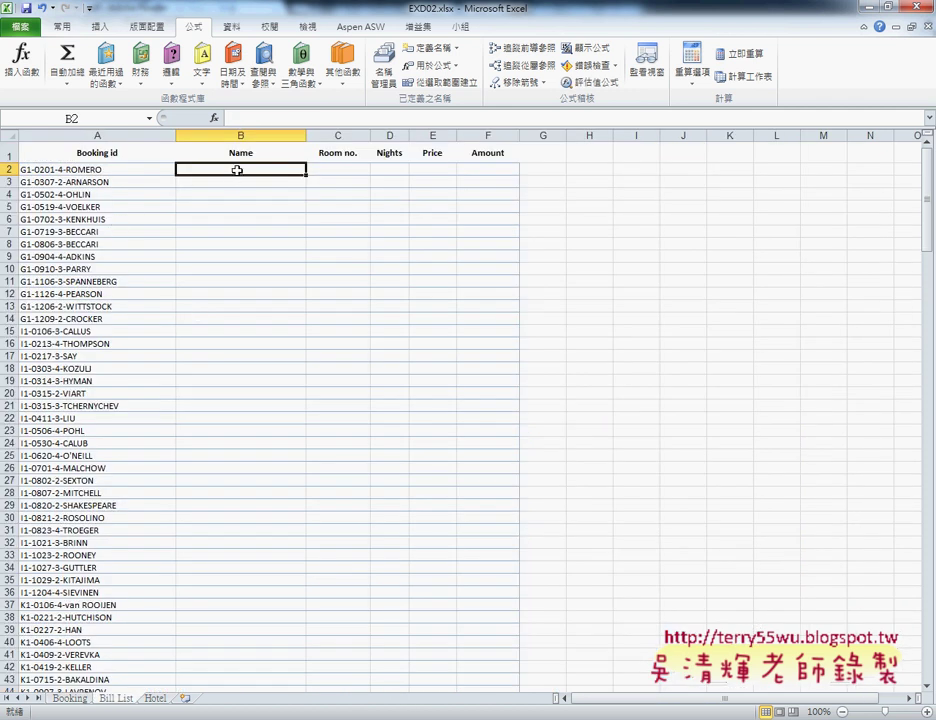
pyautogui.click(109, 172)
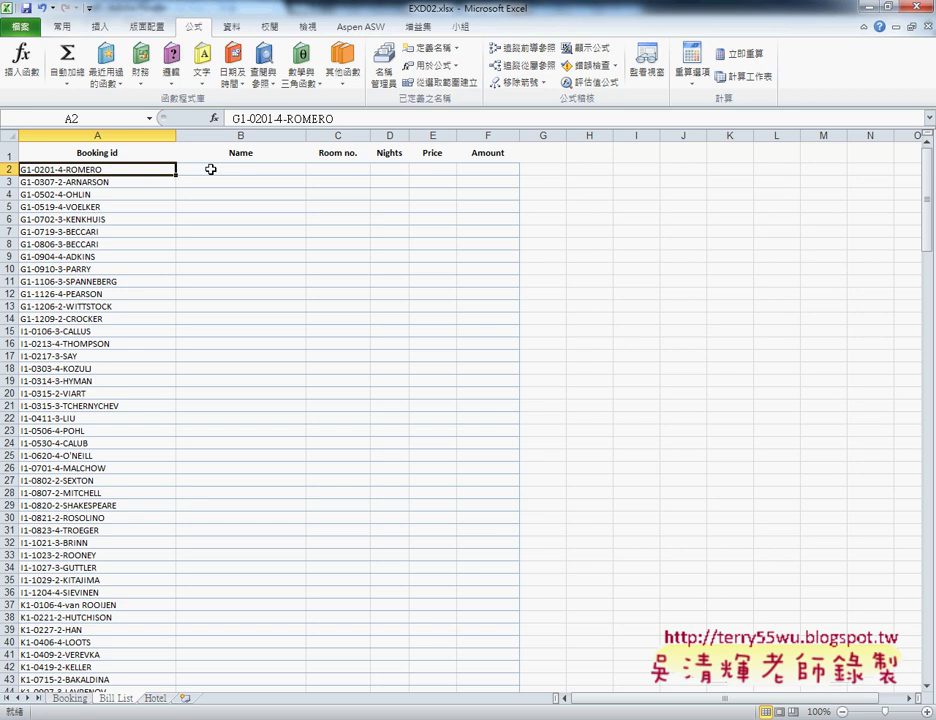
pyautogui.click(80, 700)
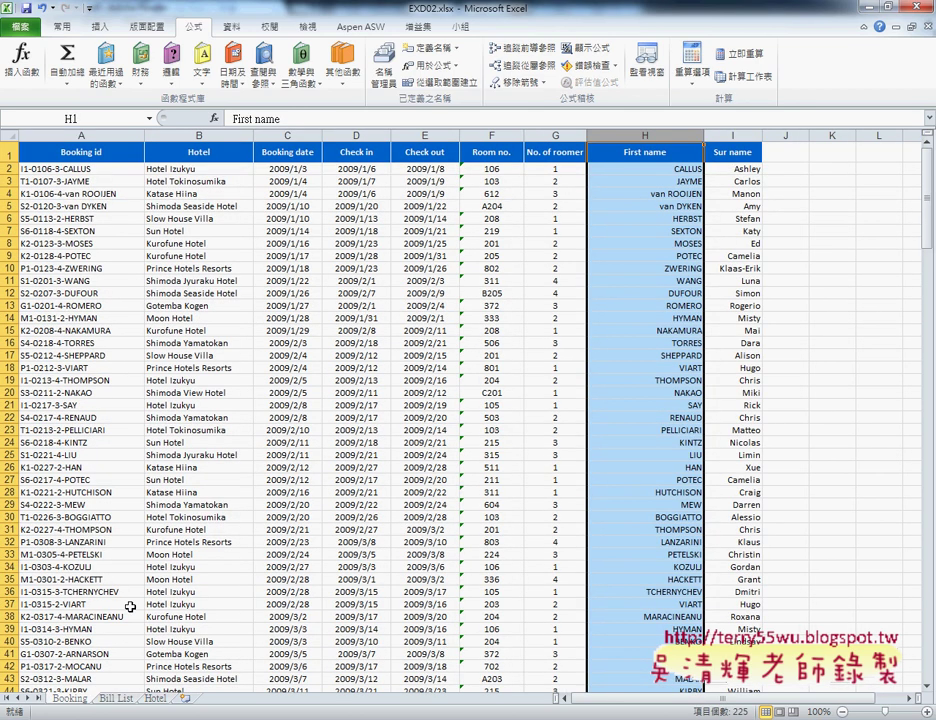
pyautogui.click(80, 170)
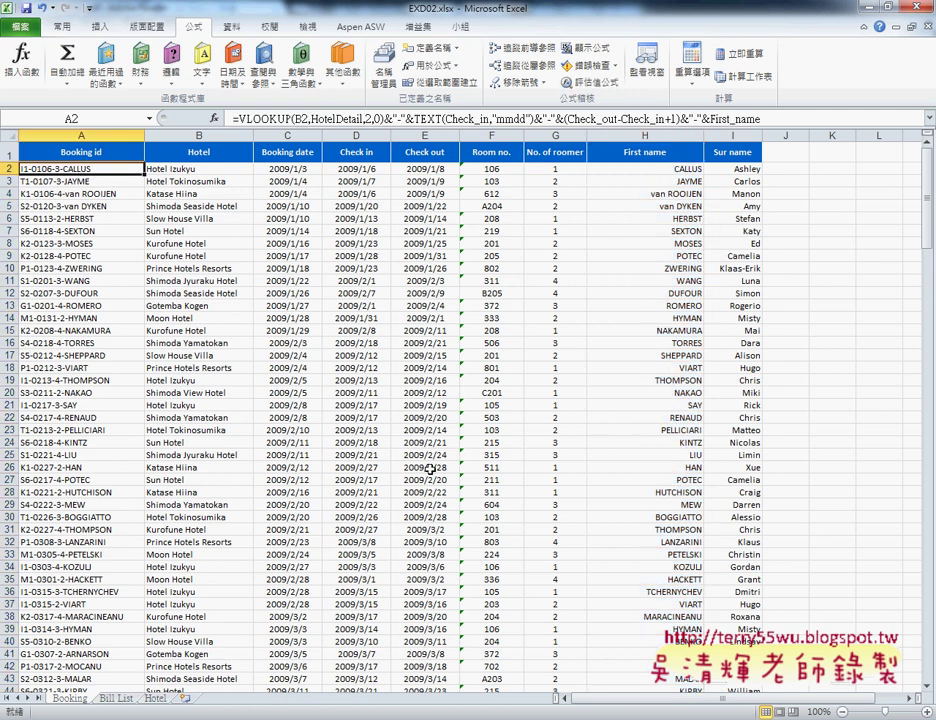
pyautogui.click(131, 700)
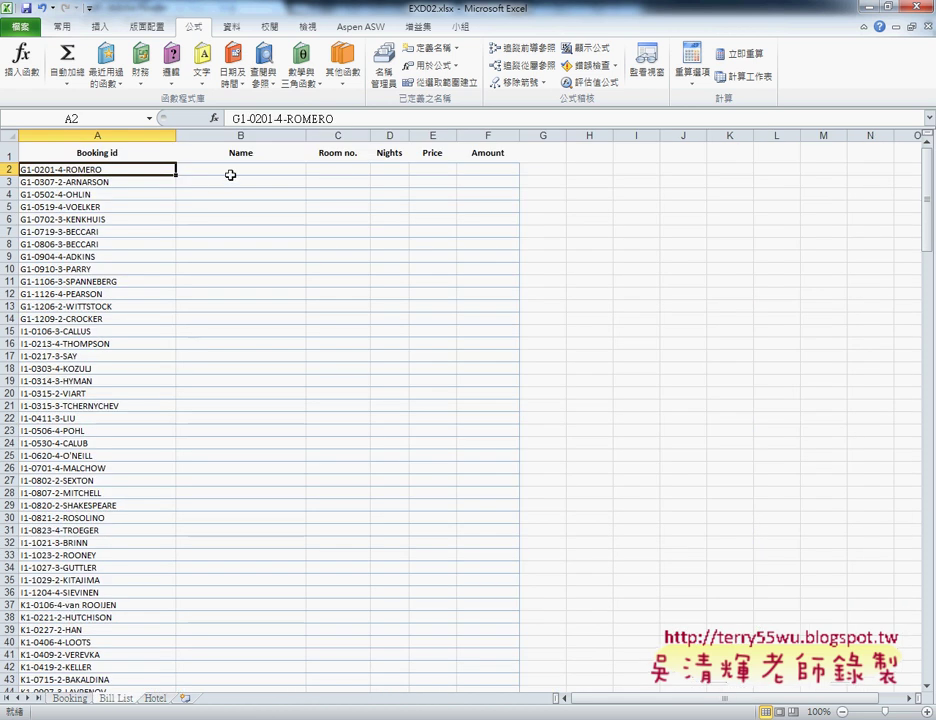
pyautogui.click(233, 169)
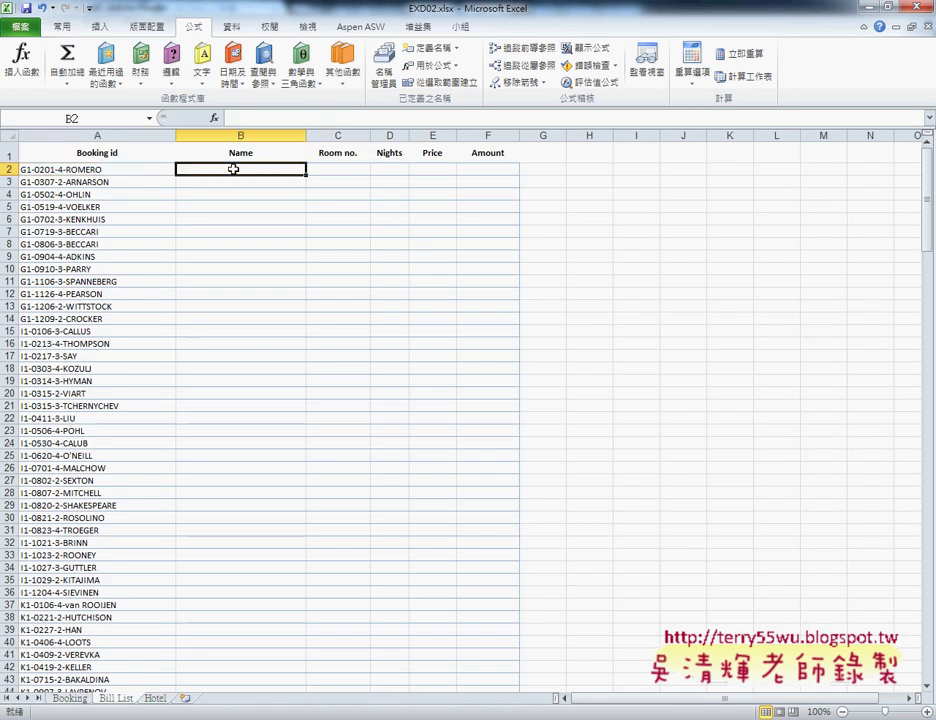
# Build a VLOOKUP in Bill List B2 with lookup value A2, table Booking and column 8.
pyautogui.click(213, 118)
pyautogui.doubleClick(452, 433)
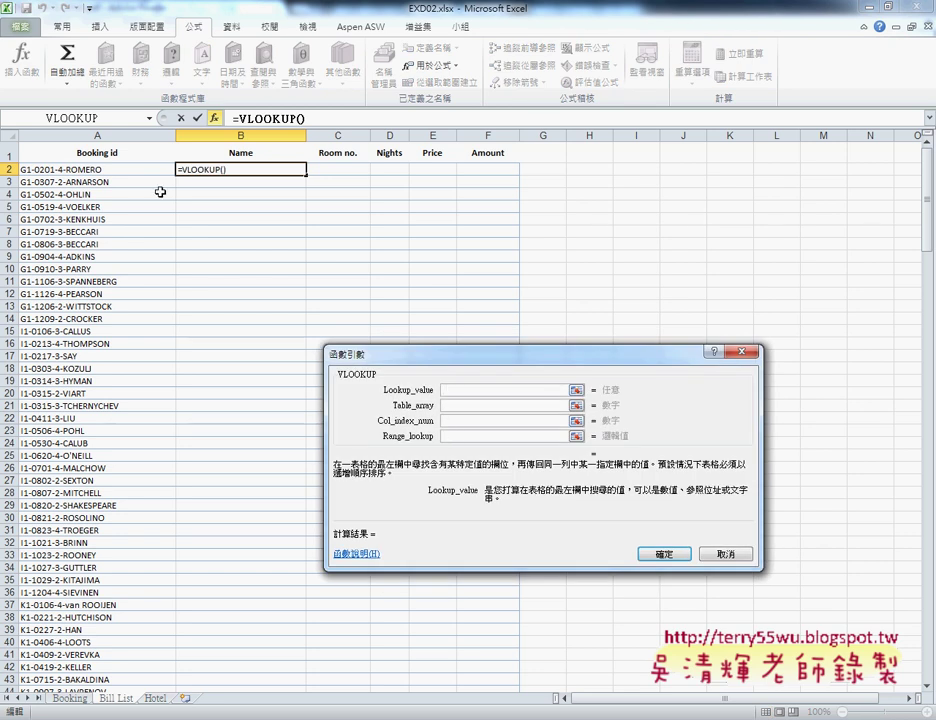
pyautogui.click(97, 169)
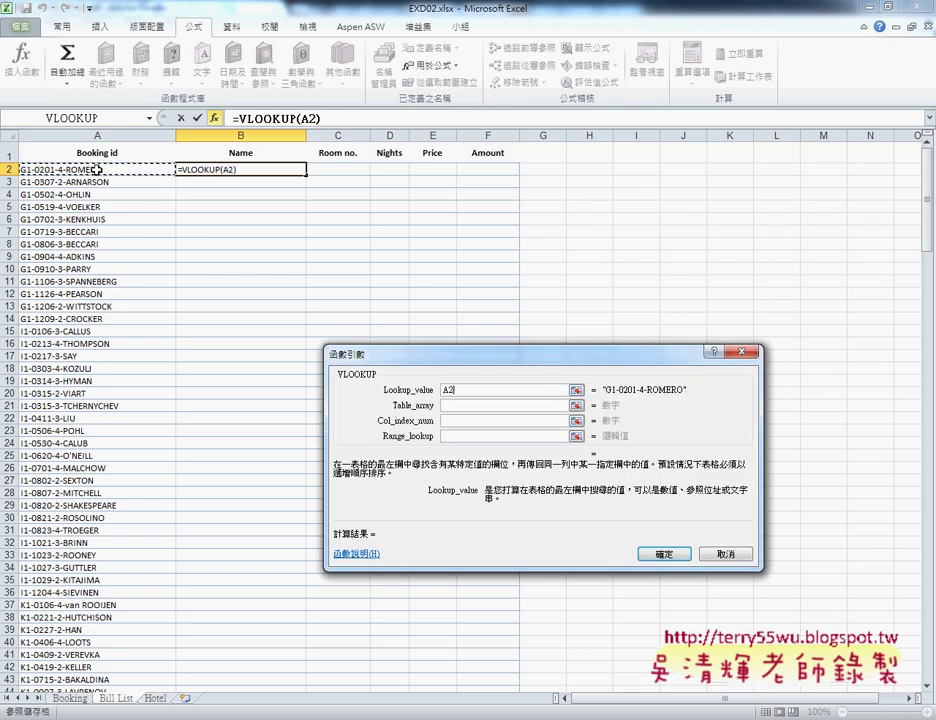
pyautogui.click(481, 408)
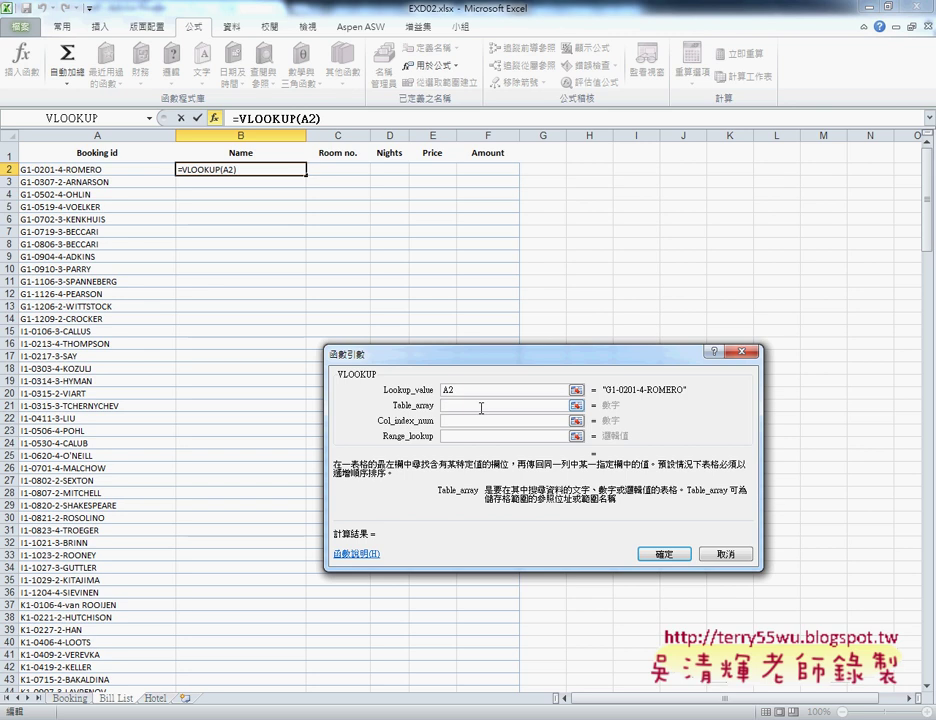
pyautogui.press('F3')
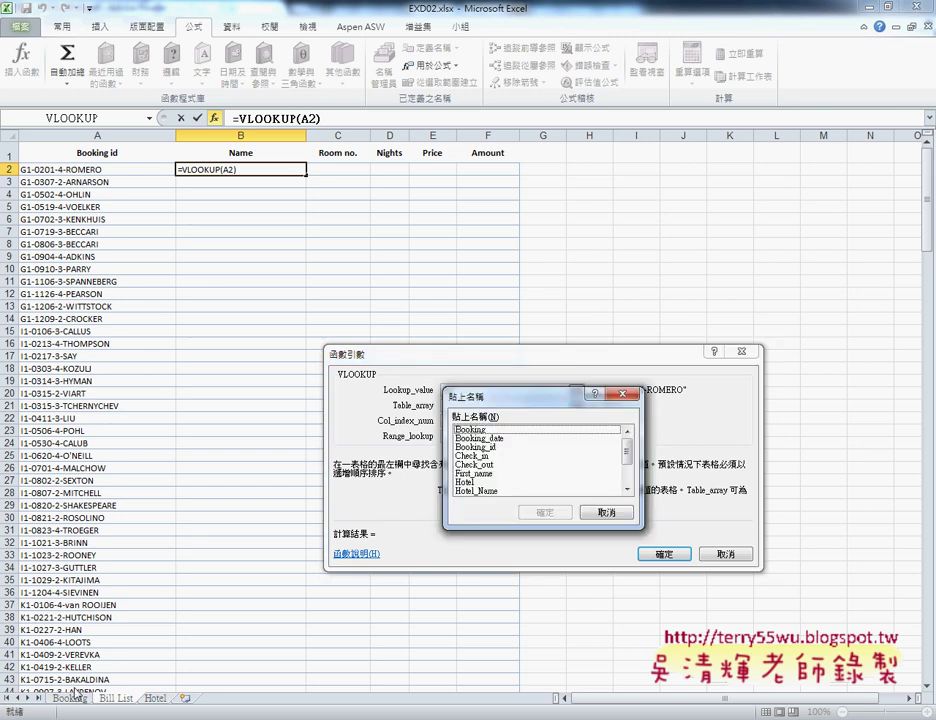
pyautogui.click(490, 430)
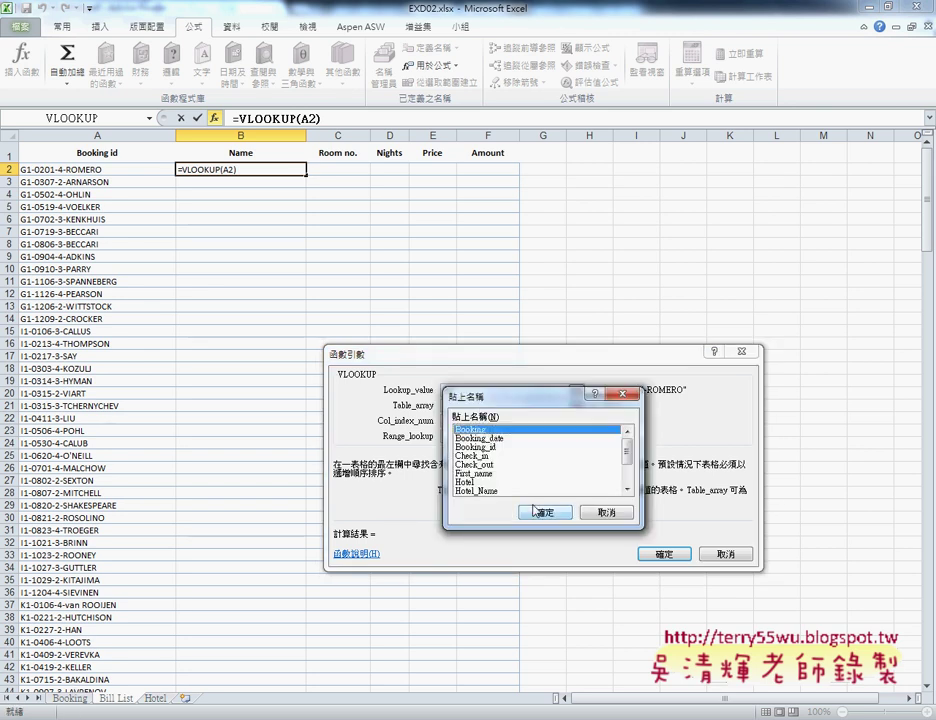
pyautogui.doubleClick(492, 432)
pyautogui.click(471, 422)
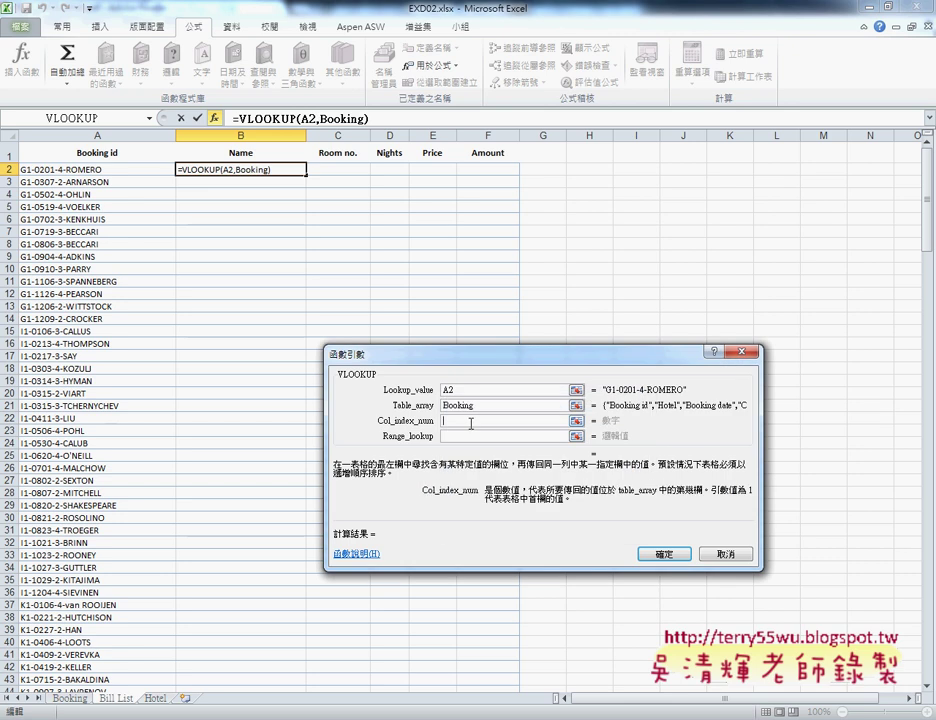
pyautogui.write('8')
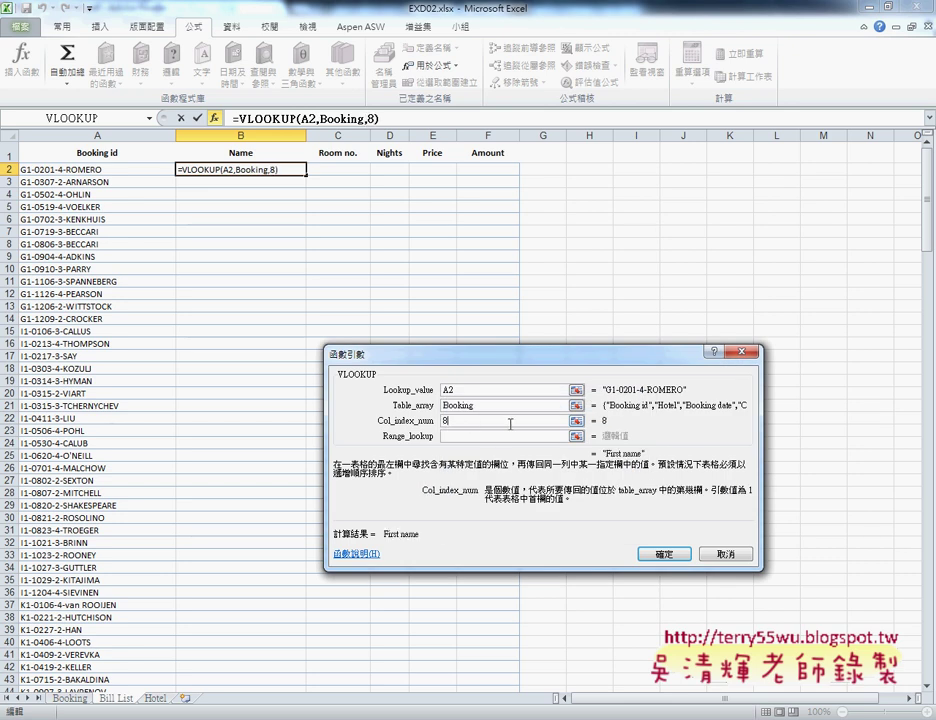
pyautogui.click(487, 437)
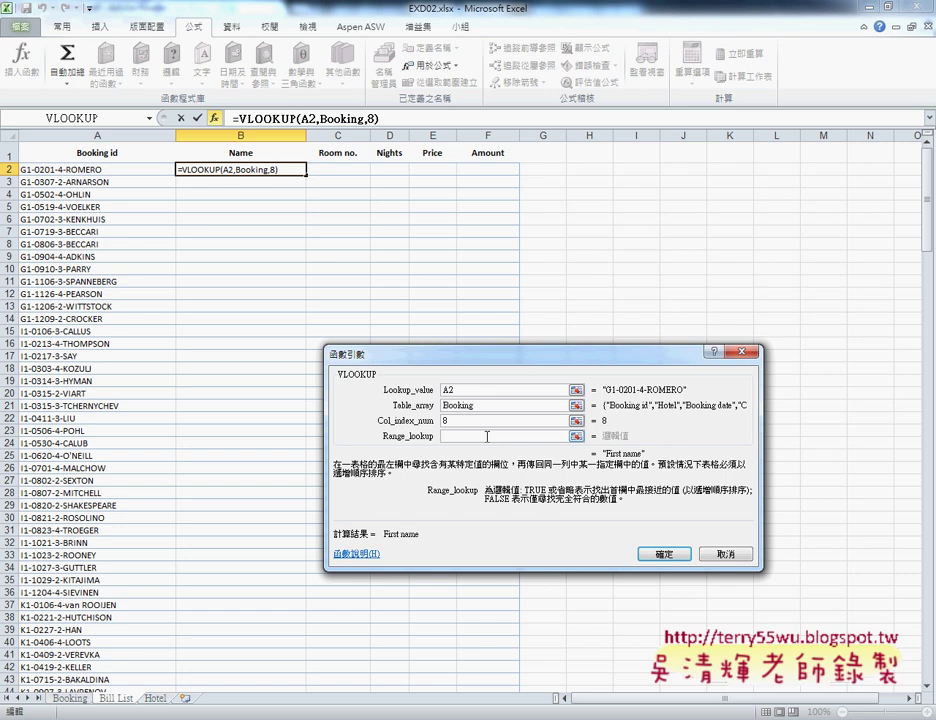
# Finish B2's VLOOKUP with exact match 0, giving ROMERO, and copy its formula text.
pyautogui.write('0')
pyautogui.click(670, 553)
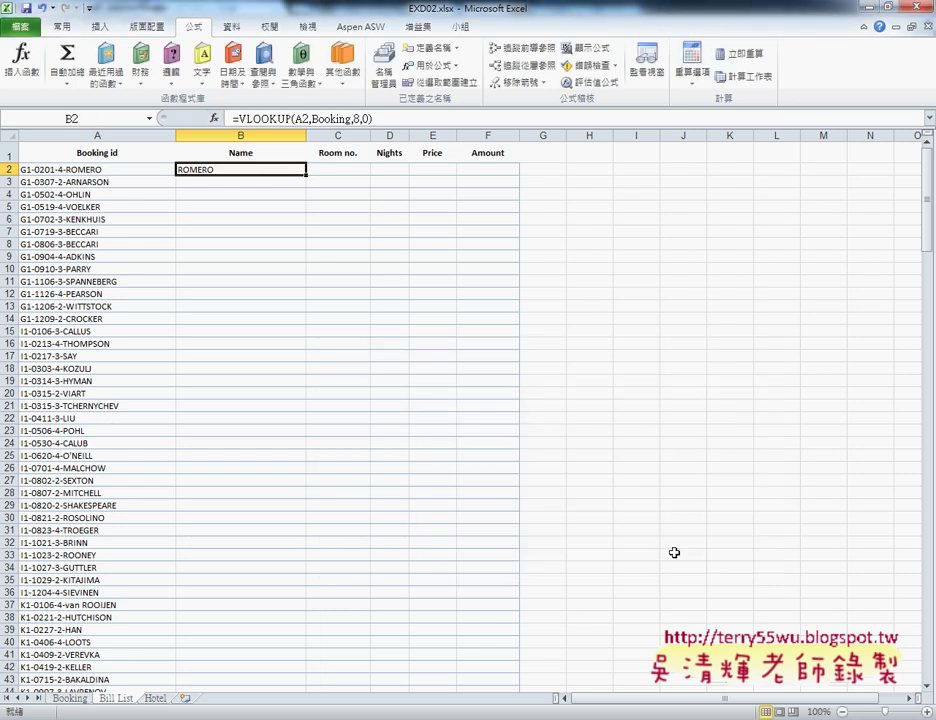
pyautogui.doubleClick(250, 119)
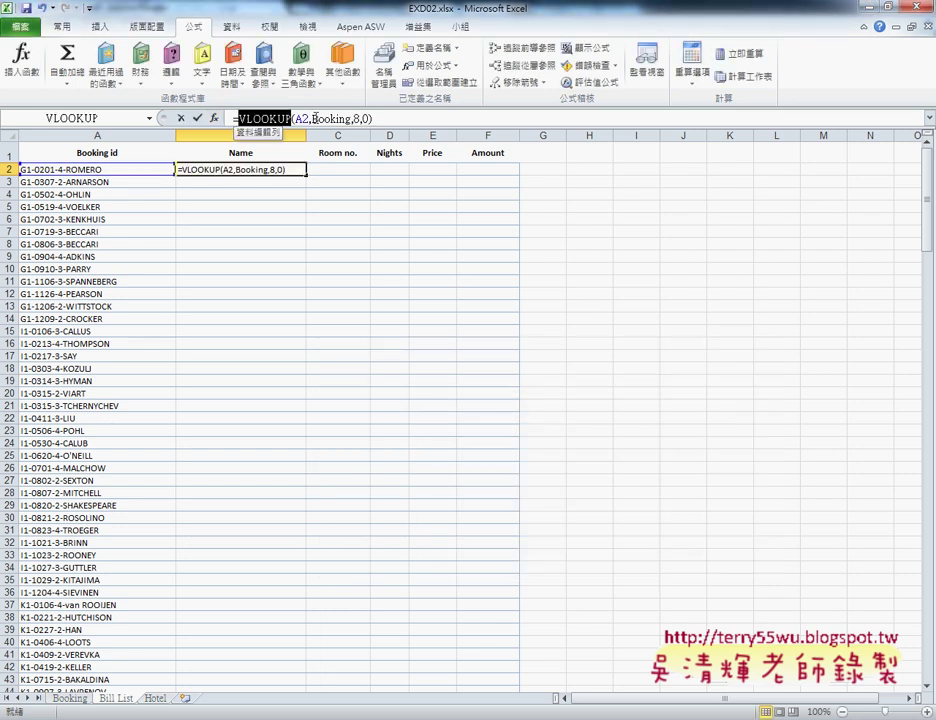
pyautogui.moveTo(316, 118); pyautogui.dragTo(372, 119)
pyautogui.rightClick(356, 120)
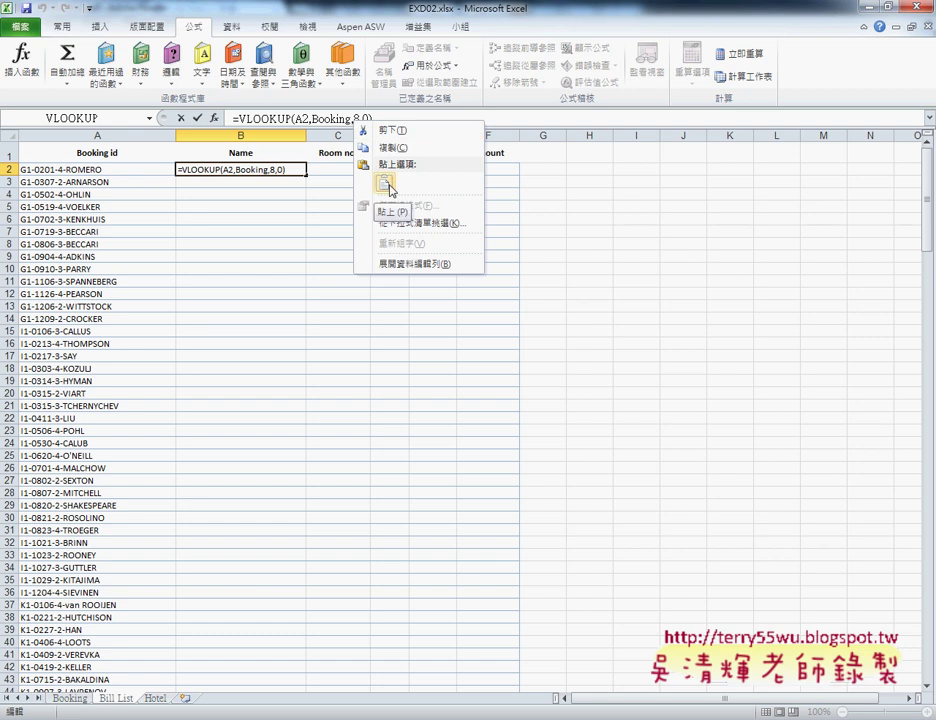
pyautogui.rightClick(306, 120)
pyautogui.rightClick(306, 120)
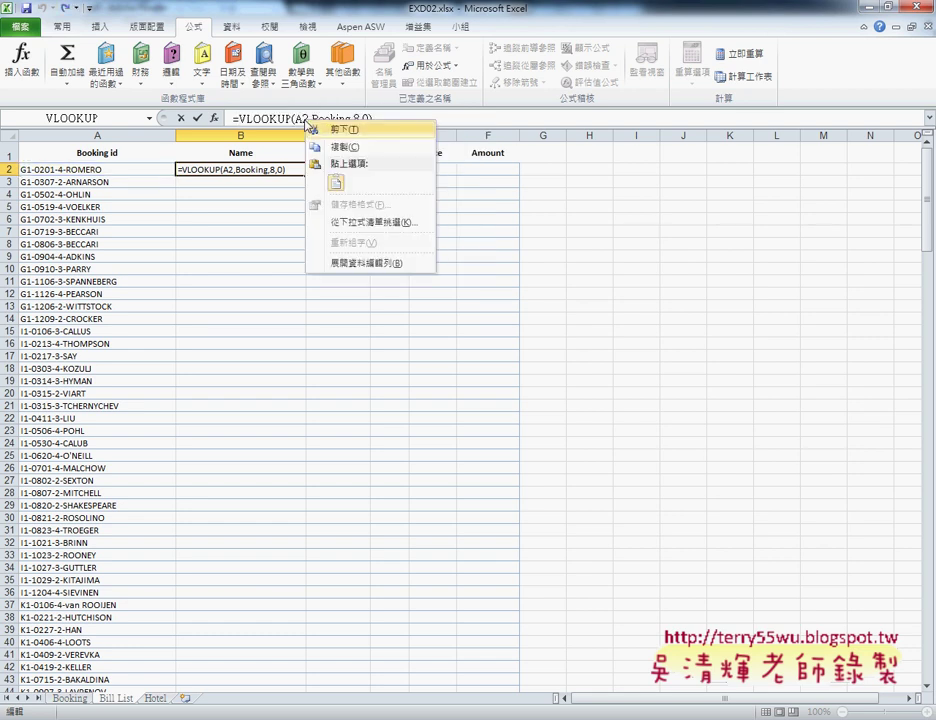
pyautogui.click(338, 147)
pyautogui.click(382, 119)
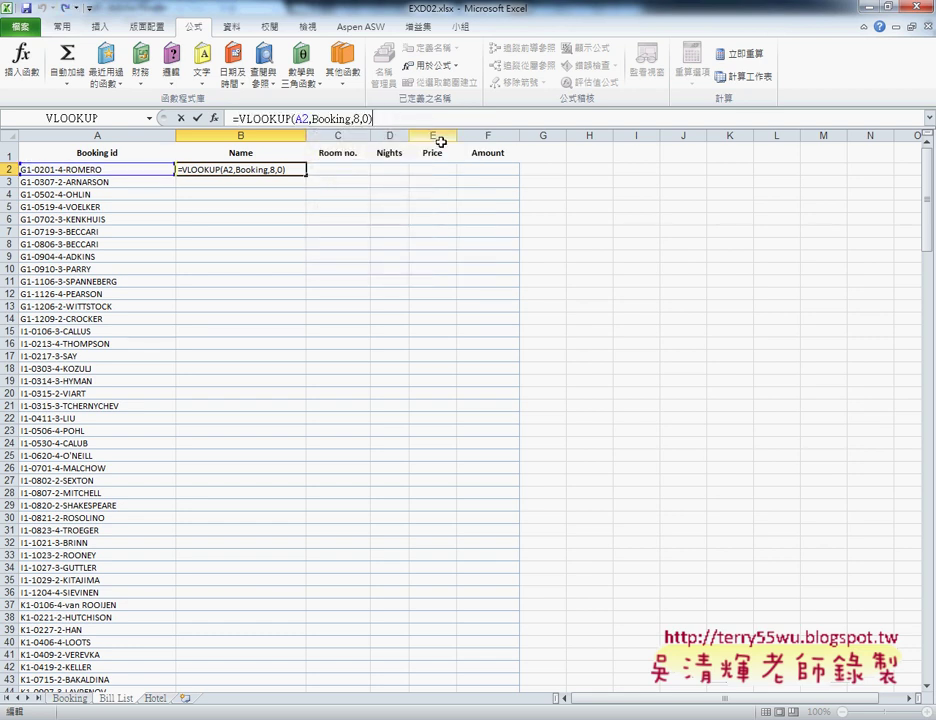
pyautogui.write('&"')
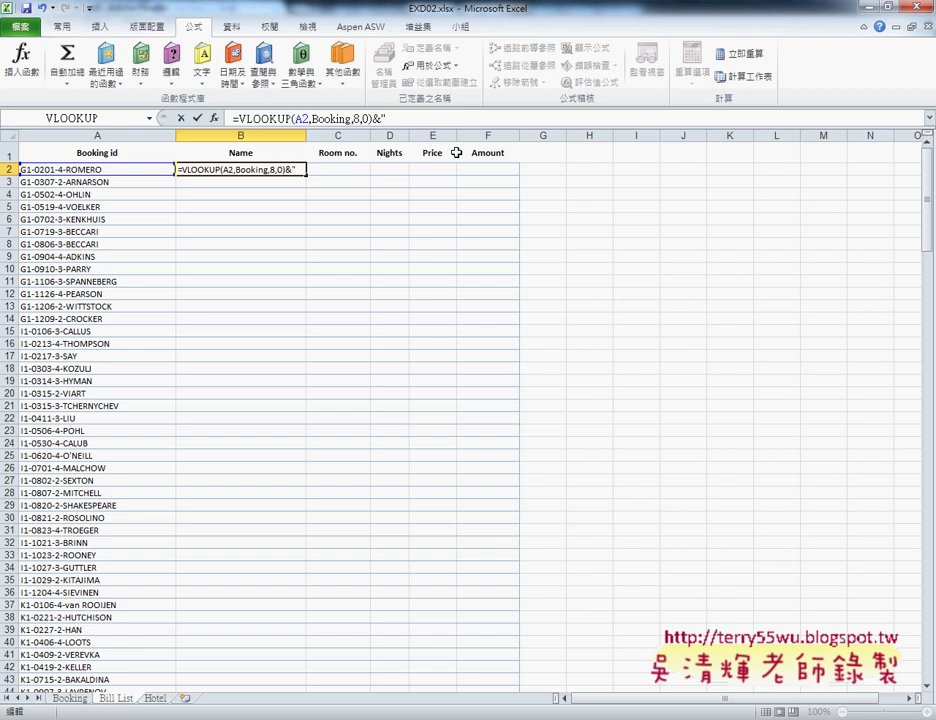
pyautogui.write(' "')
pyautogui.write('&')
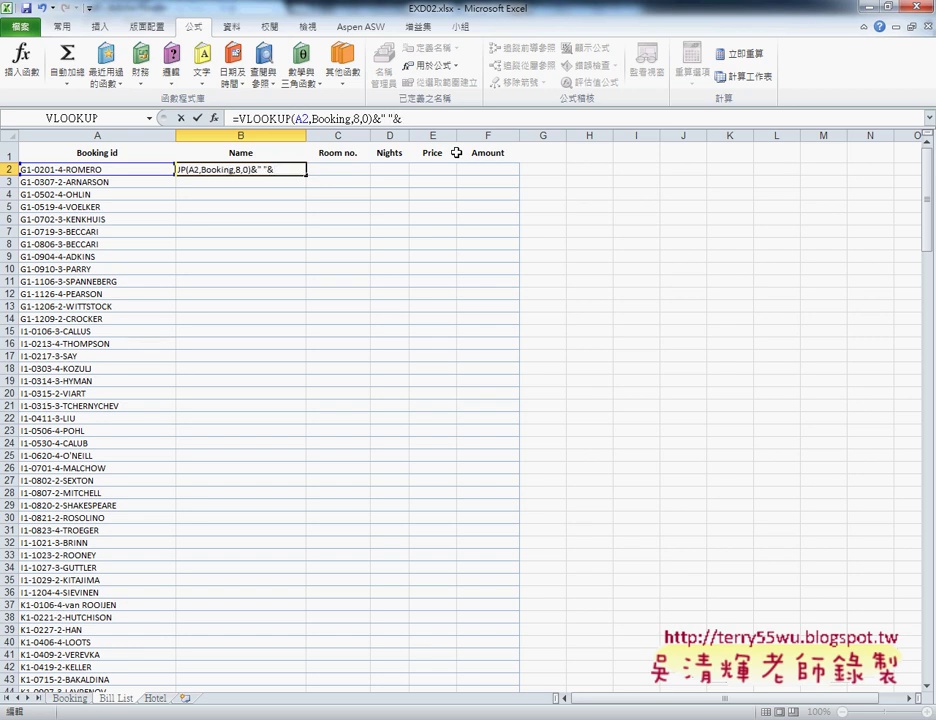
pyautogui.hotkey('ctrl', 'v')
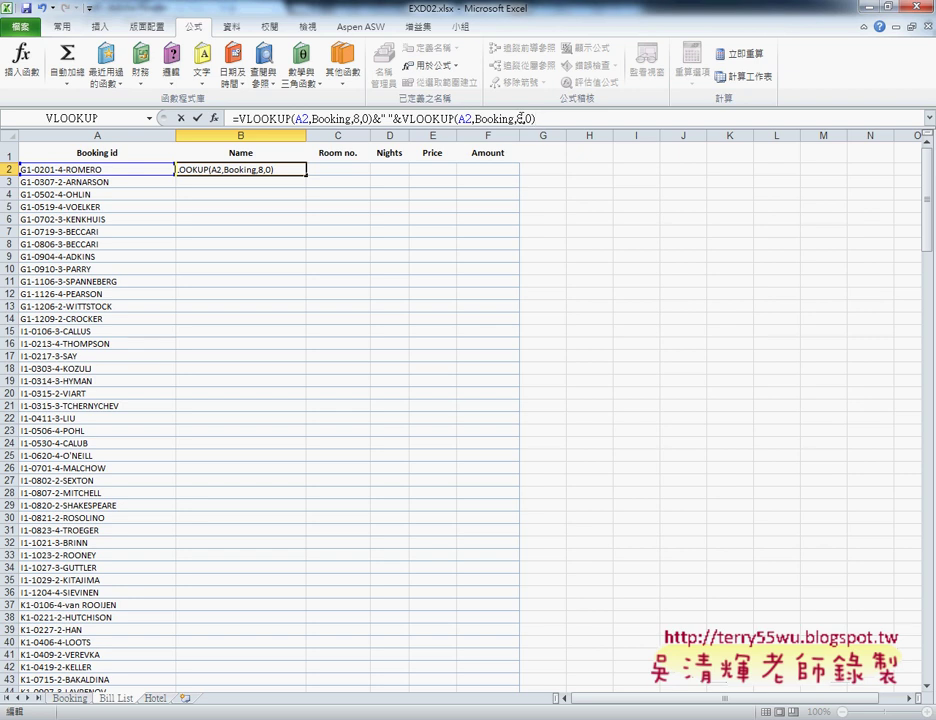
pyautogui.doubleClick(519, 119)
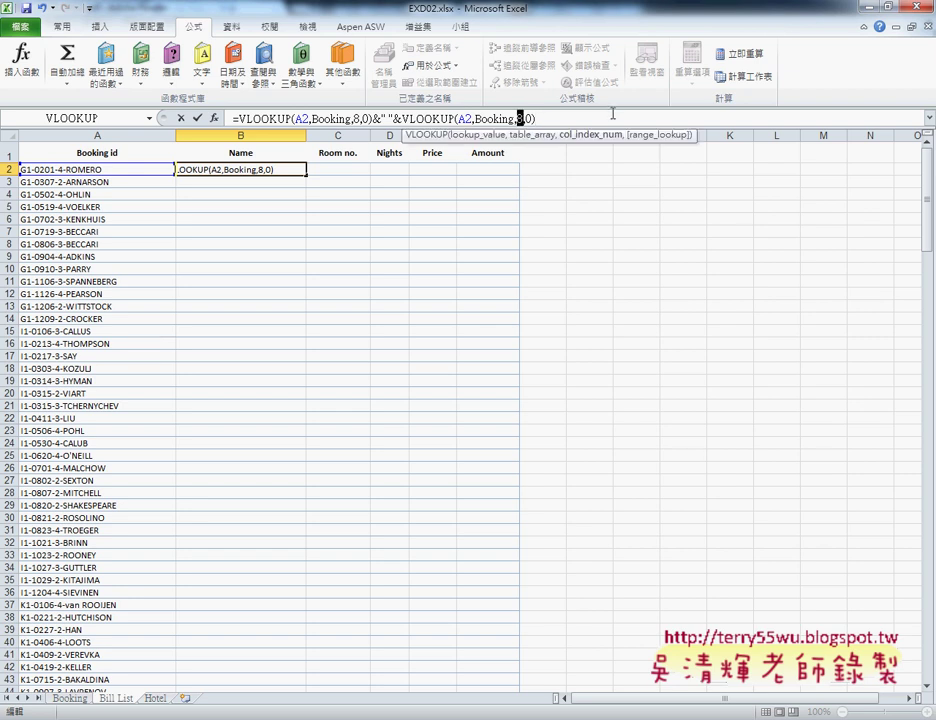
pyautogui.write('9')
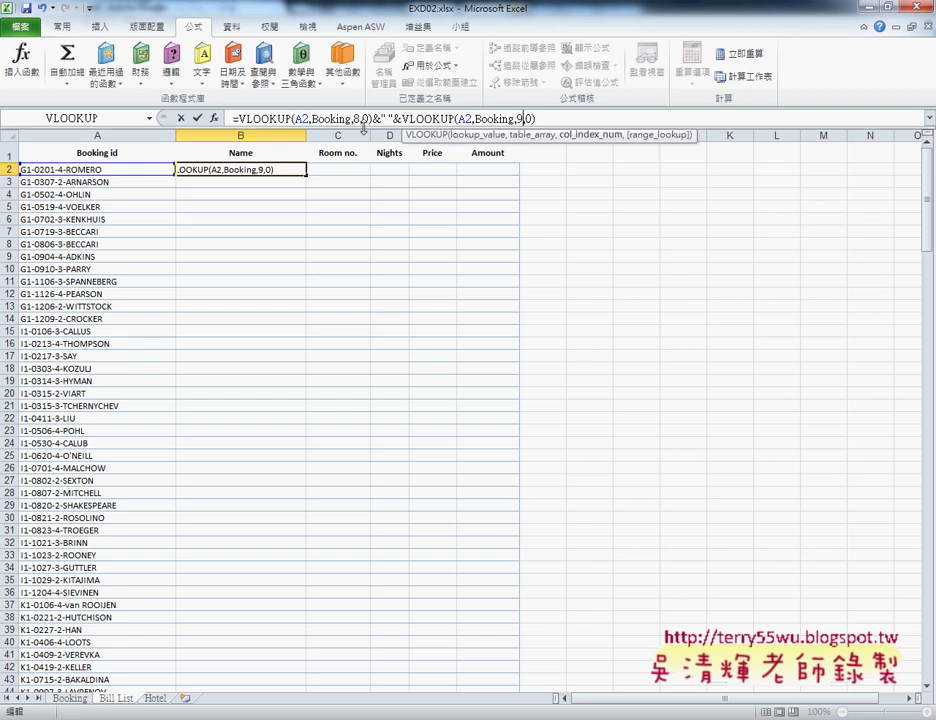
pyautogui.click(197, 118)
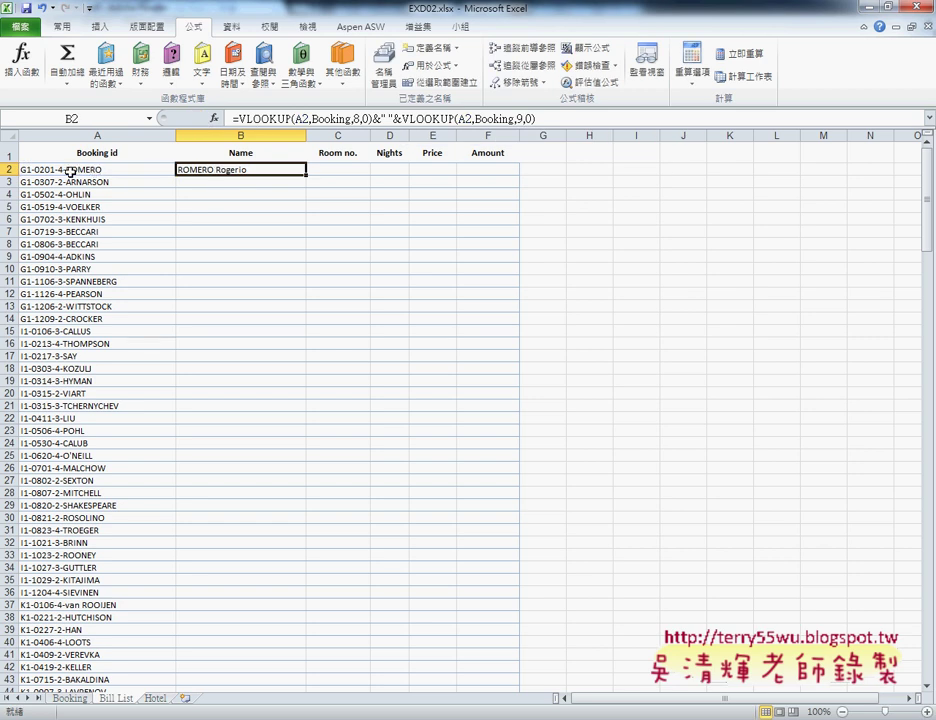
pyautogui.click(95, 170)
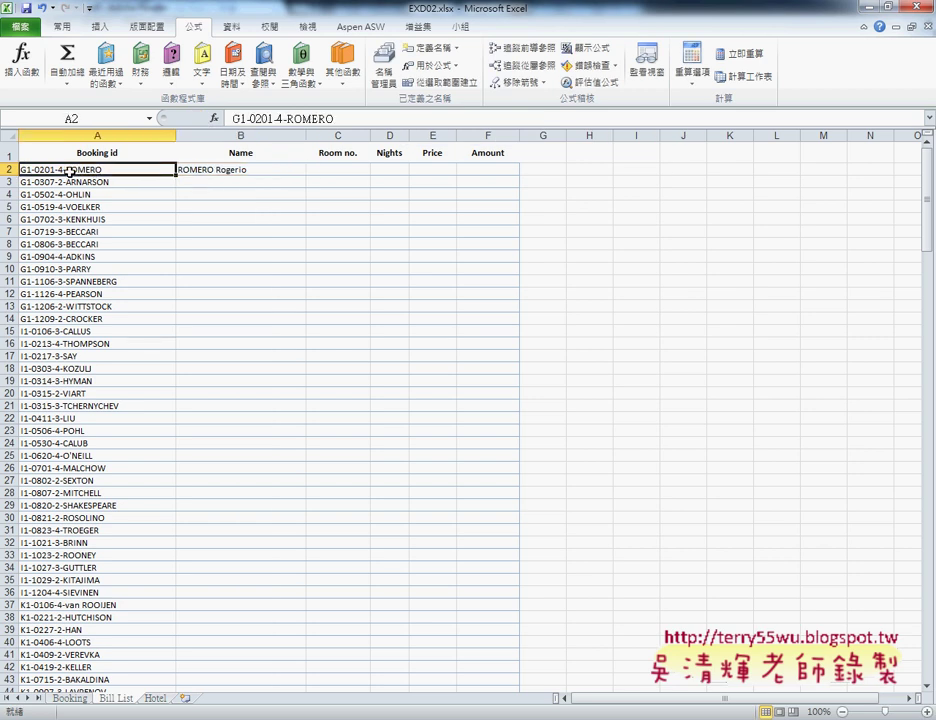
pyautogui.click(248, 170)
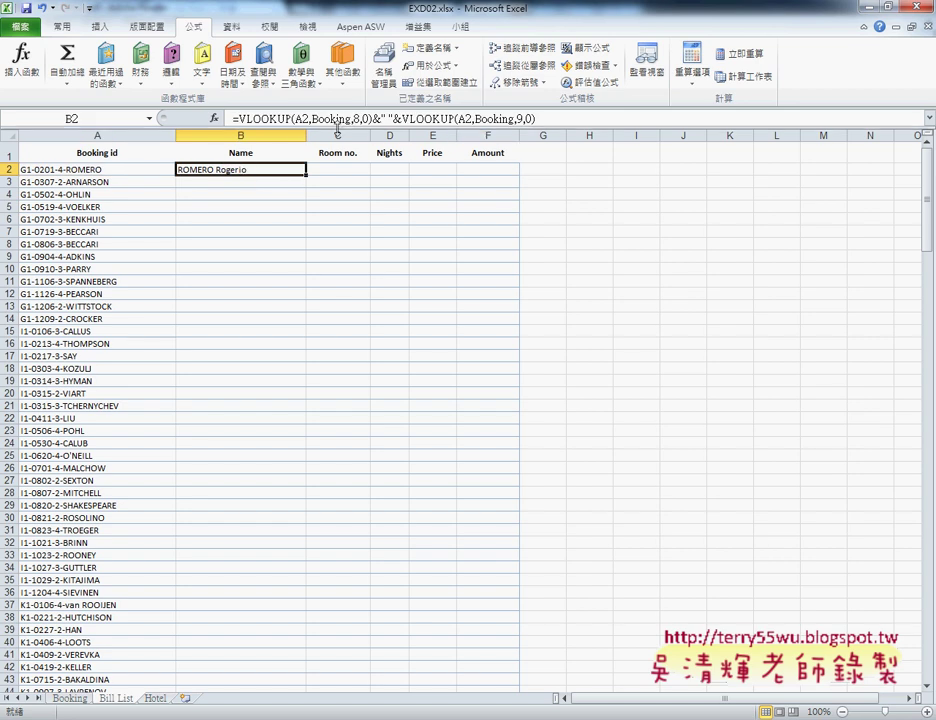
# Copy B2's name formula down column B, giving full names like ARNARSON Orn.
pyautogui.doubleClick(307, 174)
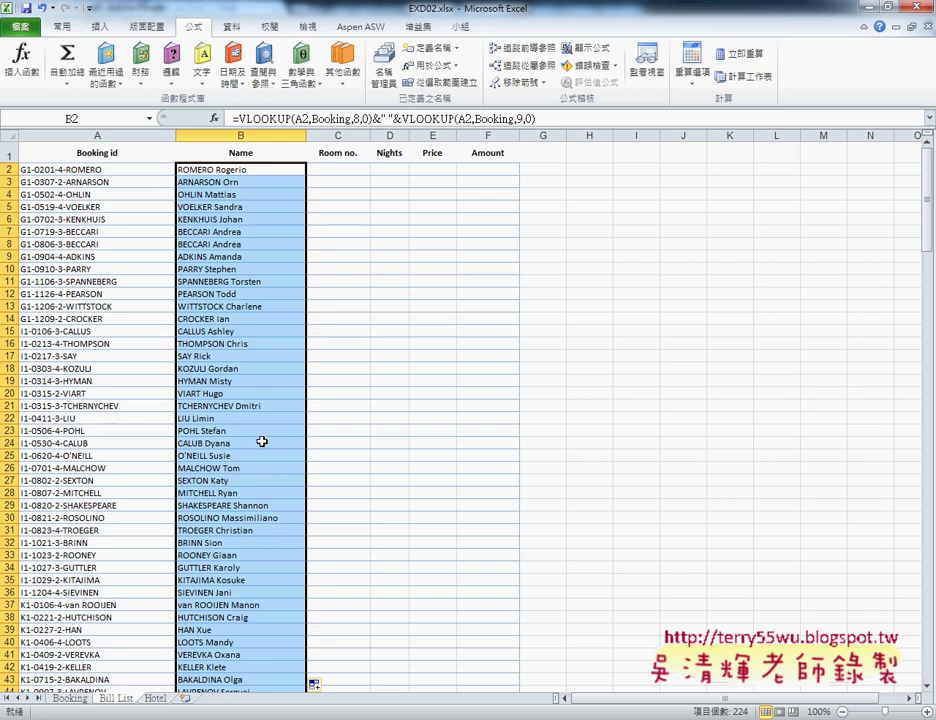
pyautogui.click(330, 170)
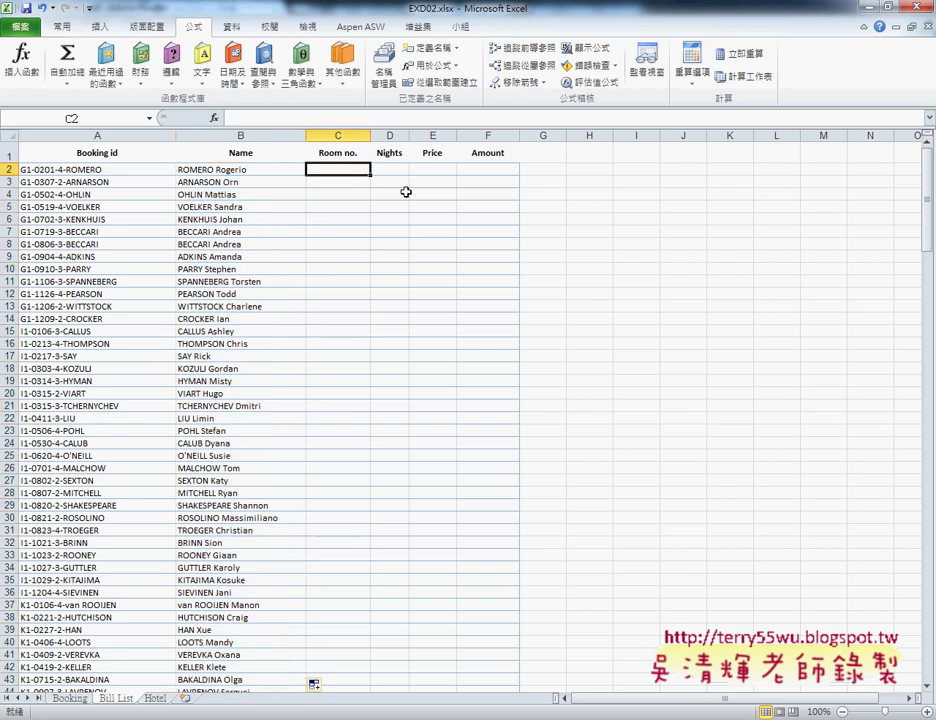
# Confirm on the Booking sheet that Room no. is column 6, then return to Bill List.
pyautogui.click(70, 698)
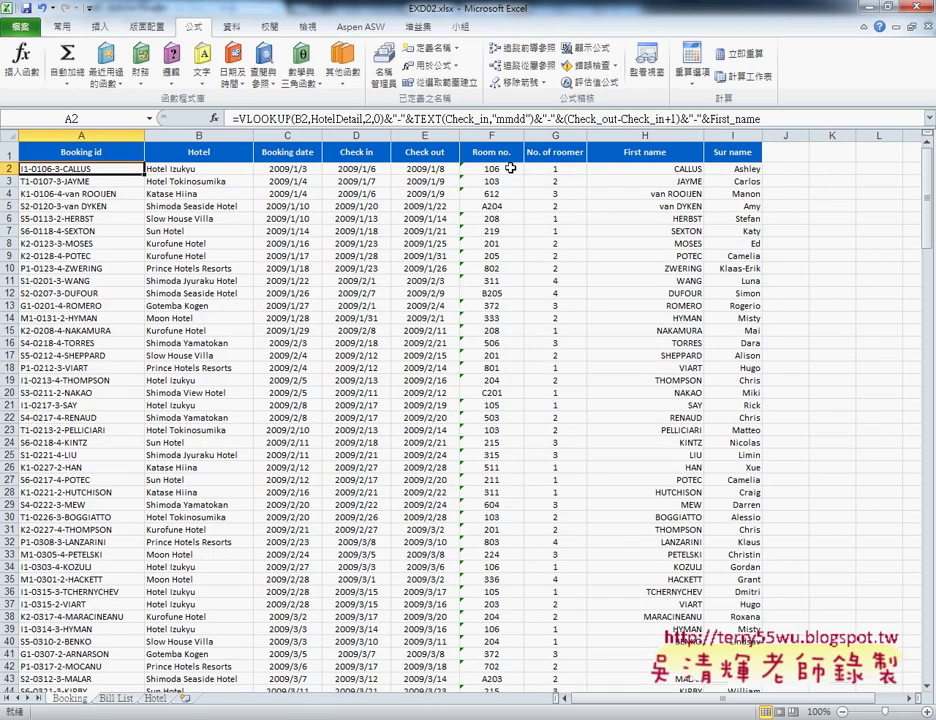
pyautogui.click(493, 133)
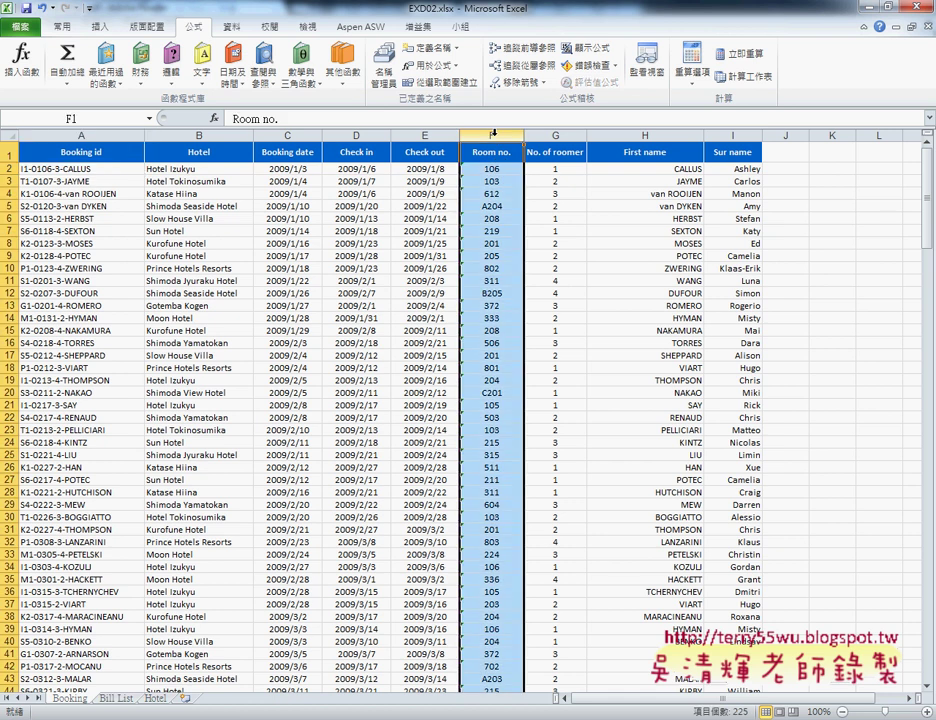
pyautogui.click(116, 698)
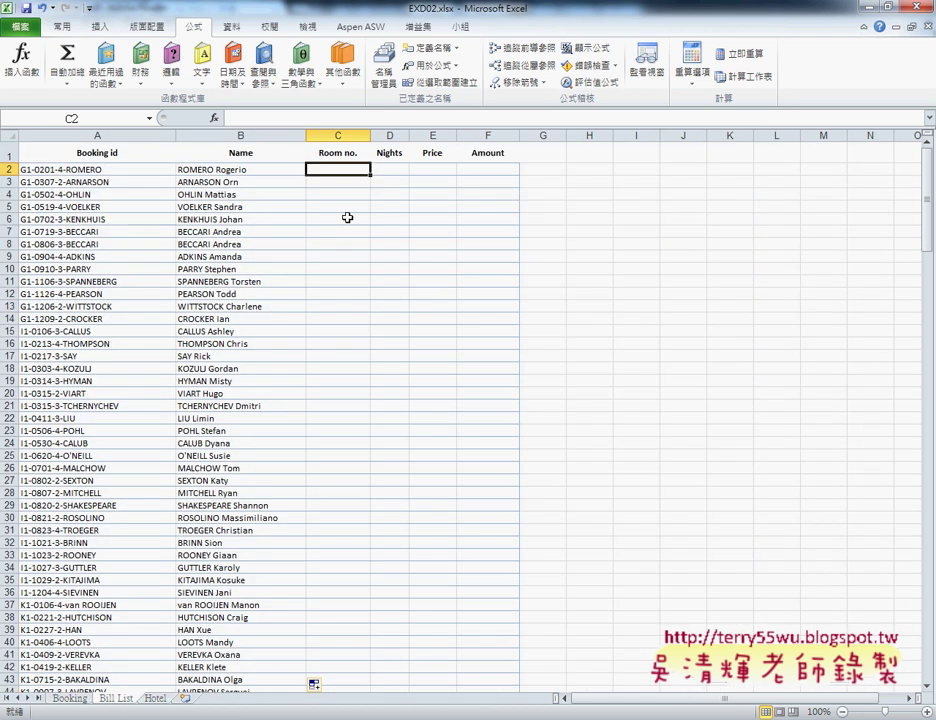
pyautogui.click(260, 118)
pyautogui.rightClick(263, 119)
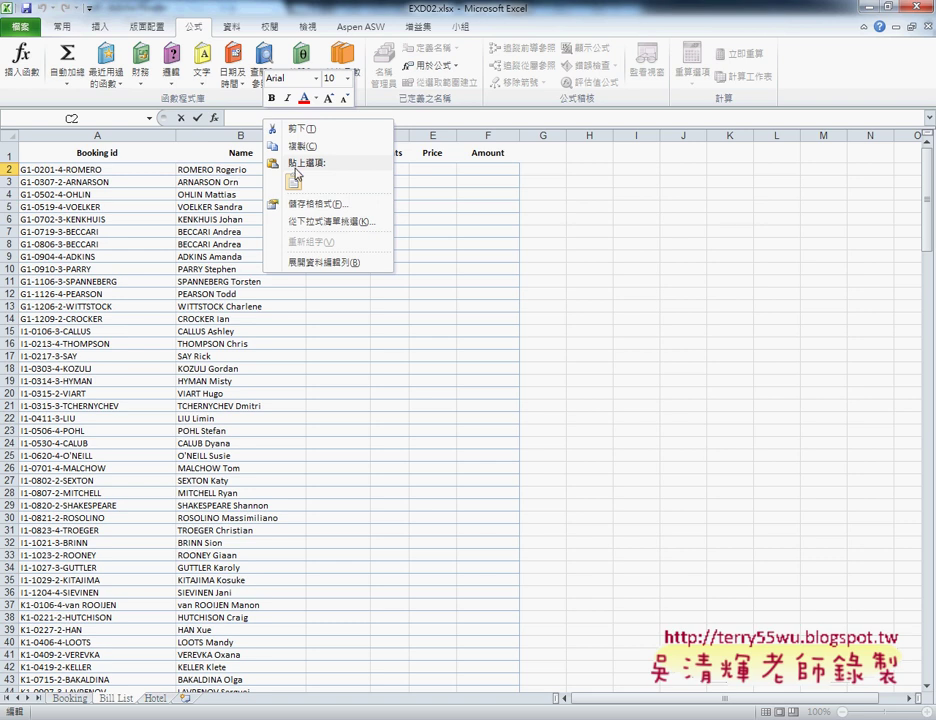
pyautogui.press('Escape')
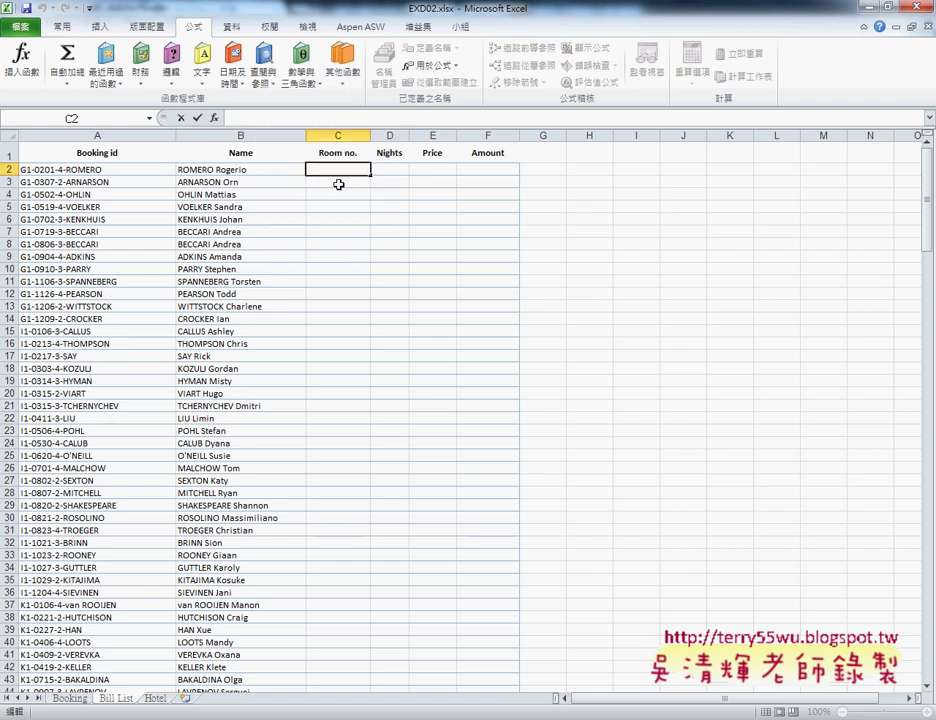
# Enter =VLOOKUP(A2,Booking,6,0) in C2 and fill it down the Room no. column.
pyautogui.write('=VLOOKUP(A2,Booking,8,0)')
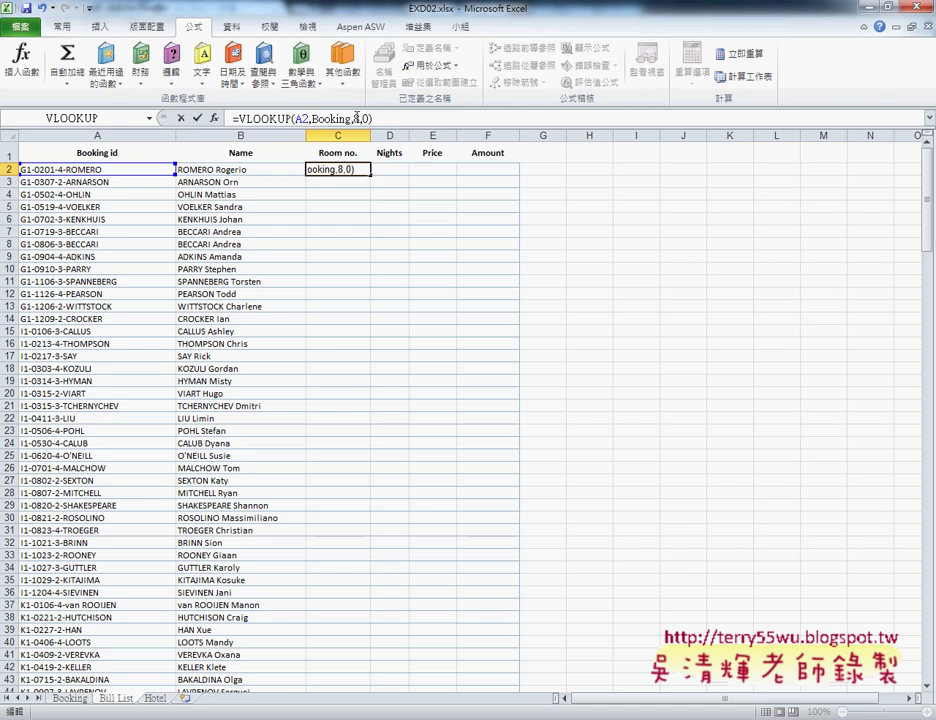
pyautogui.doubleClick(357, 119)
pyautogui.write('6')
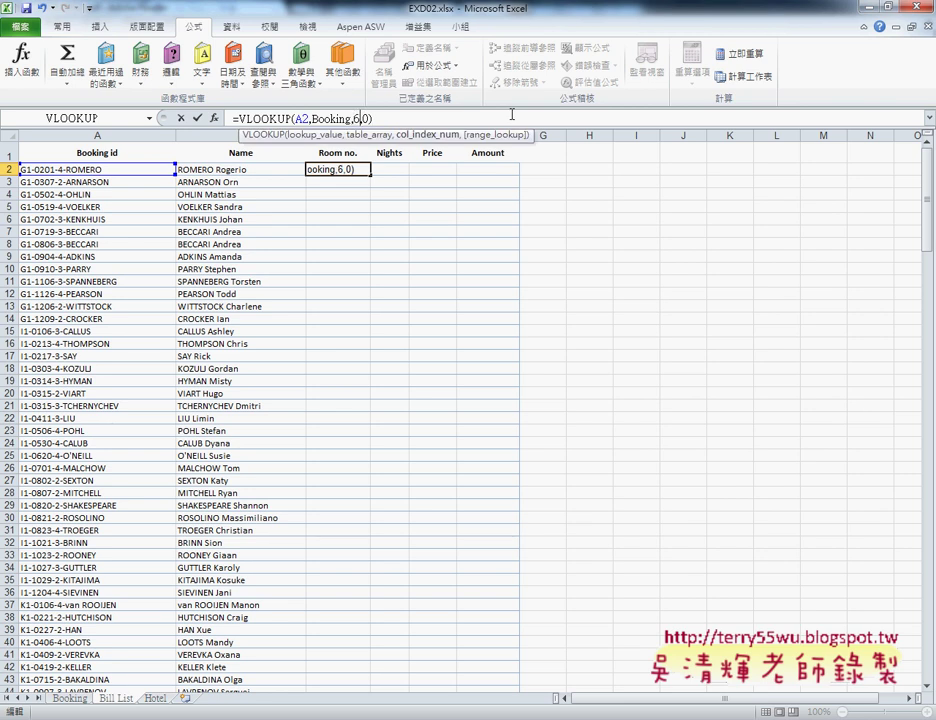
pyautogui.click(197, 119)
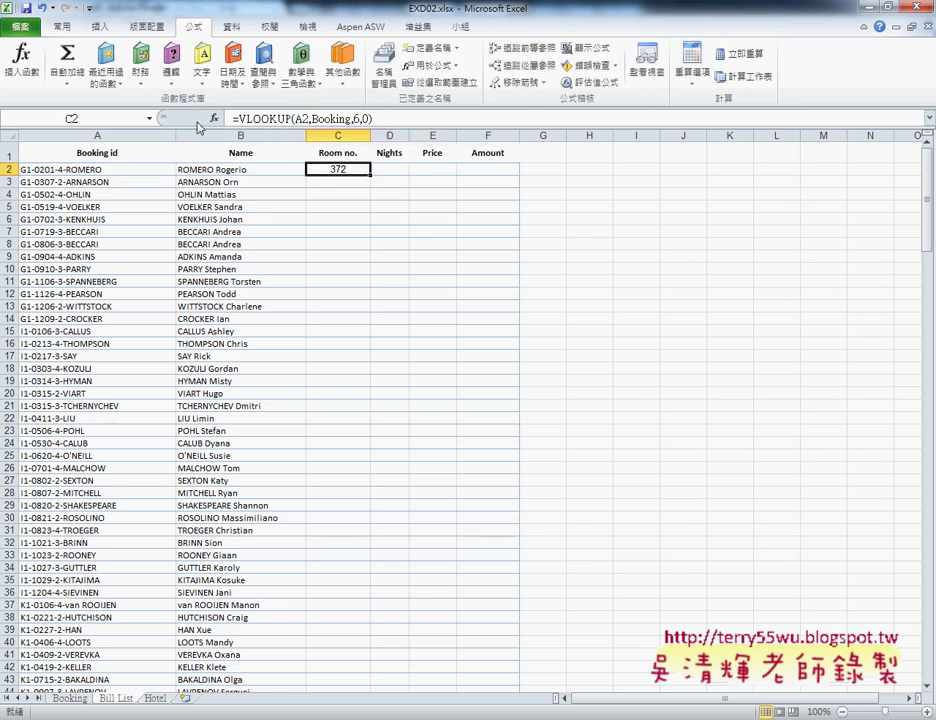
pyautogui.doubleClick(370, 175)
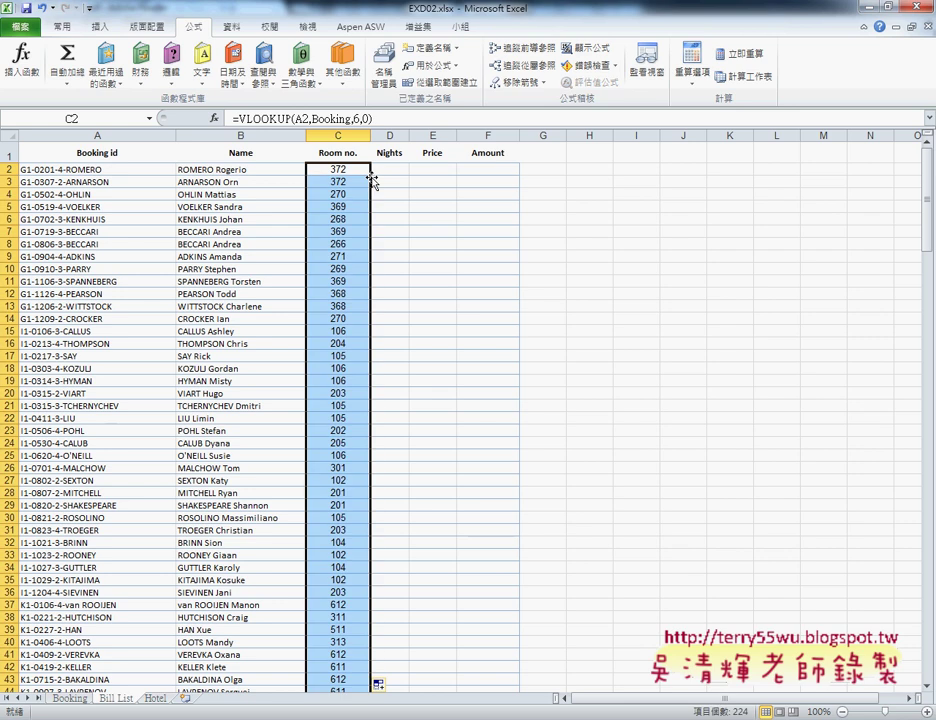
pyautogui.click(390, 169)
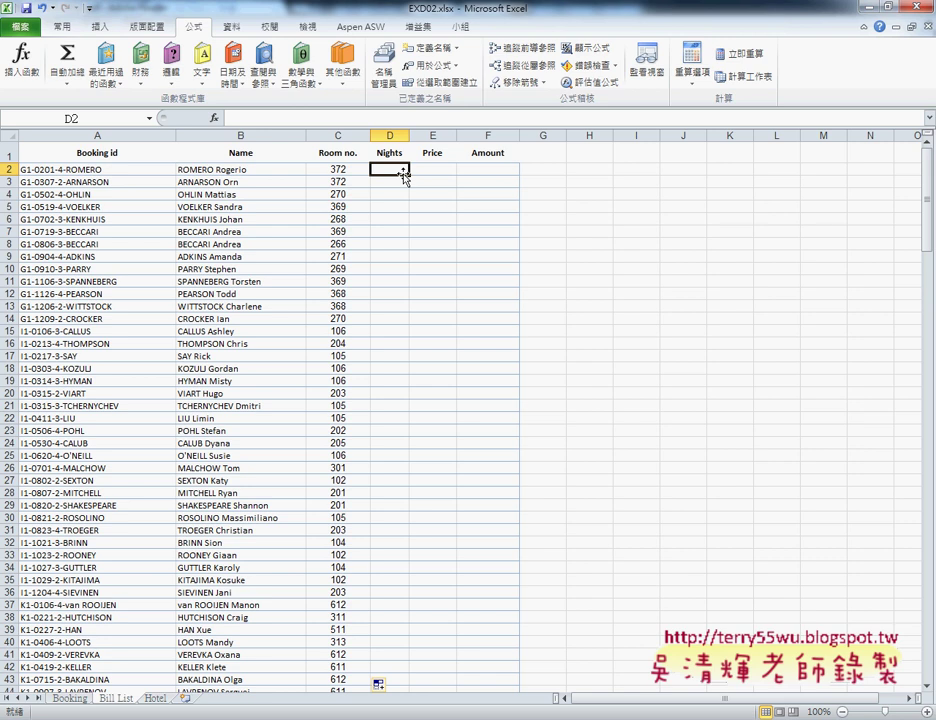
# Scroll the PDF instructions to the Nights rule, Nights=Check_out-Check_in, and the Price rule.
pyautogui.hotkey('alt', 'Tab')
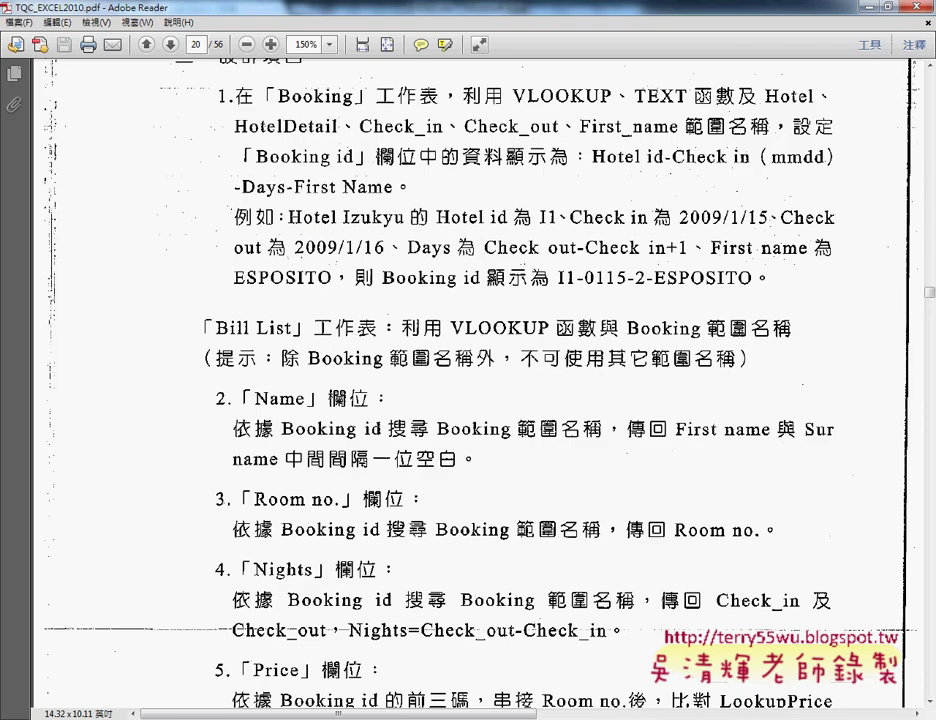
pyautogui.scroll(-1, 333, 588)
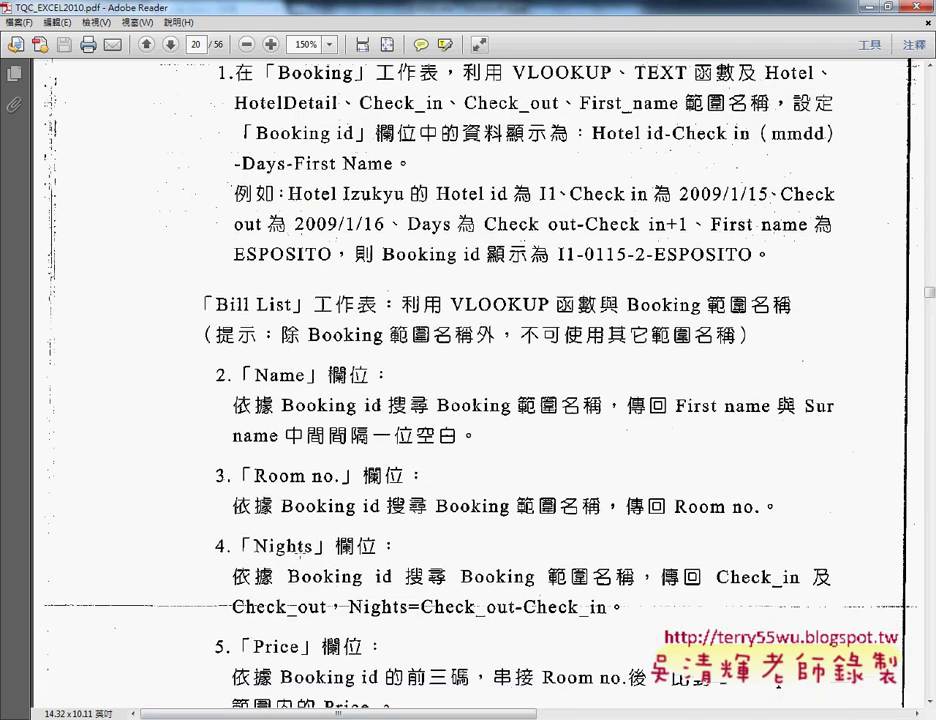
pyautogui.scroll(-1, 315, 560)
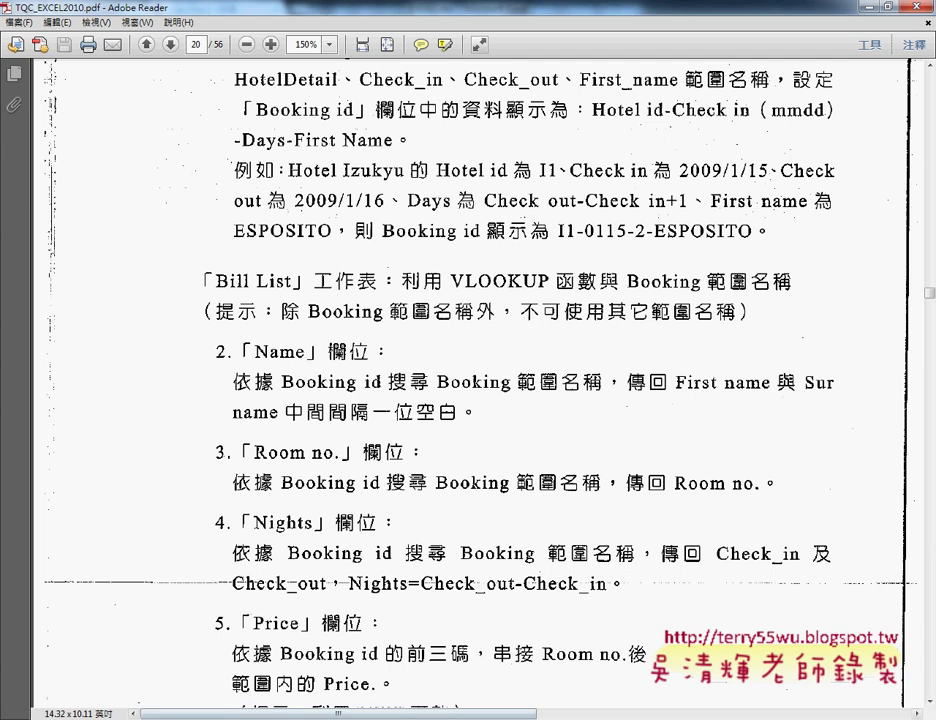
pyautogui.click(464, 672)
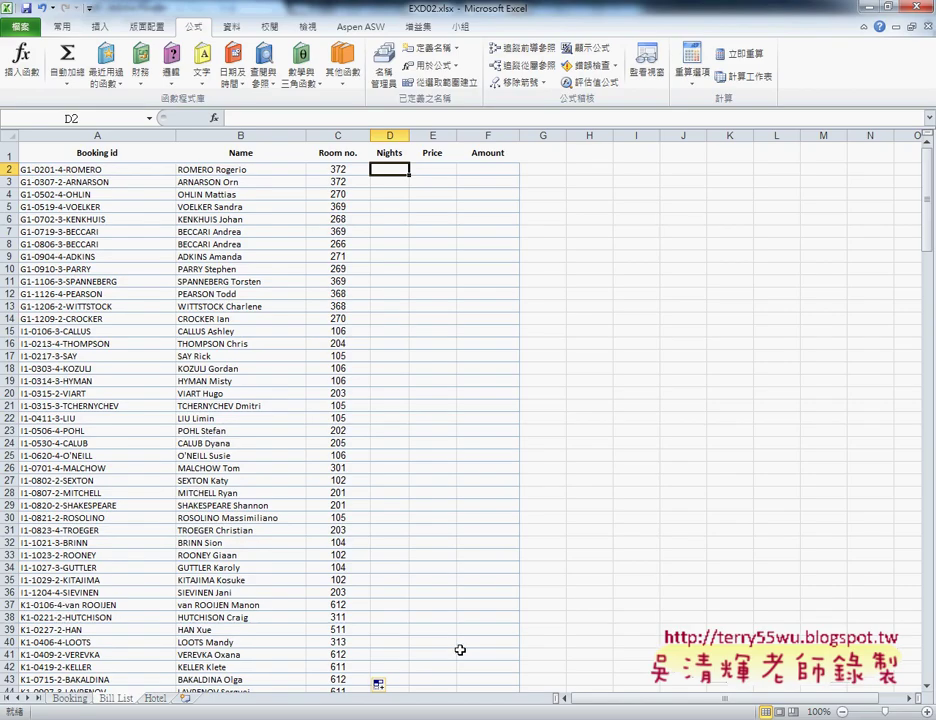
pyautogui.hotkey('ctrl', 'pageup')
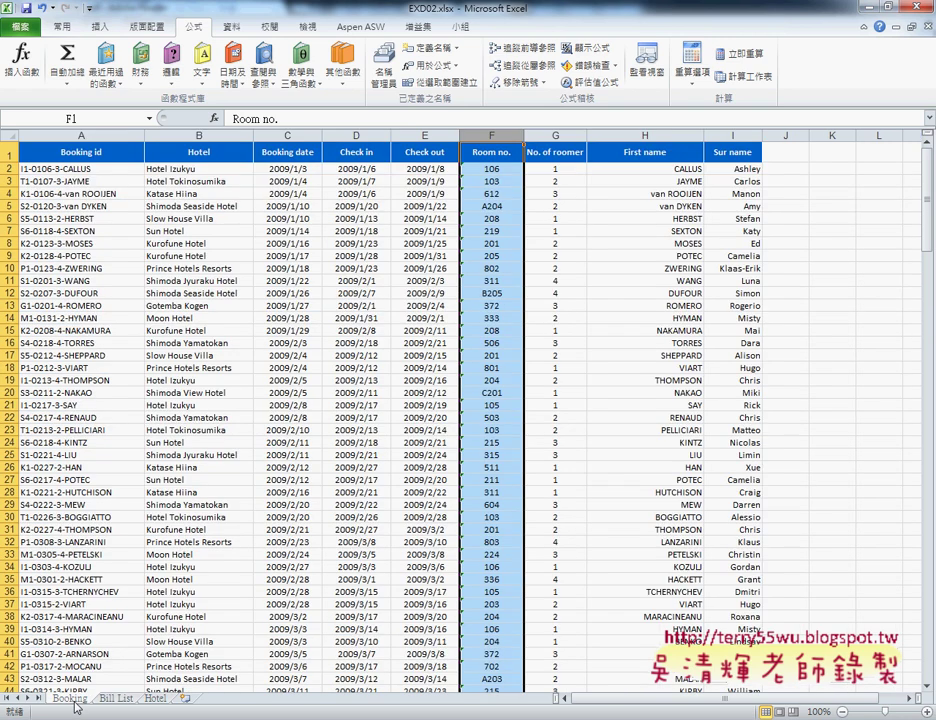
pyautogui.click(355, 134)
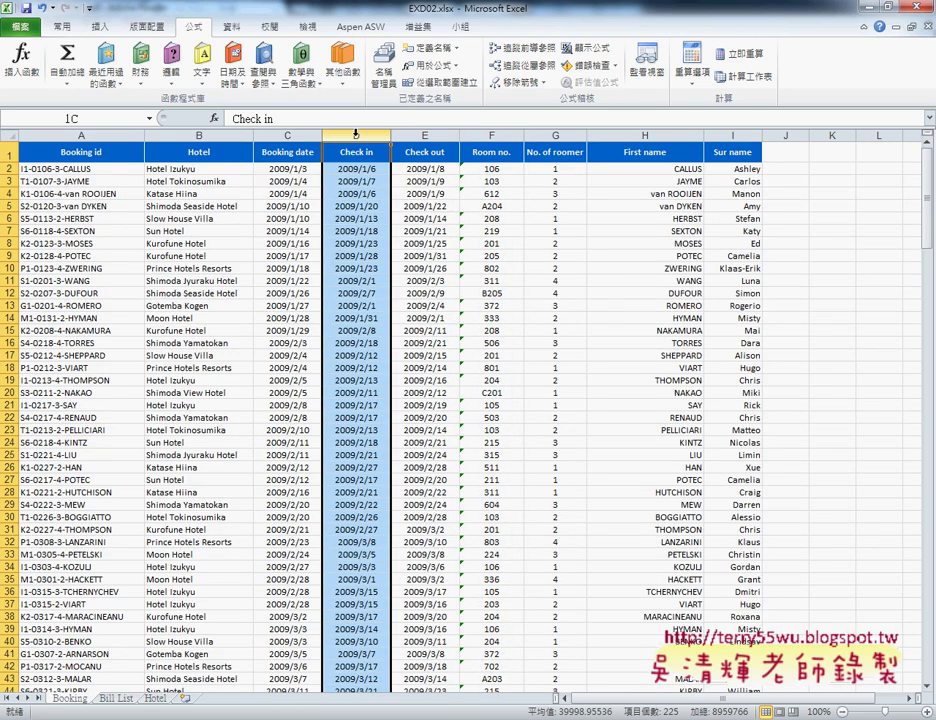
pyautogui.click(433, 134)
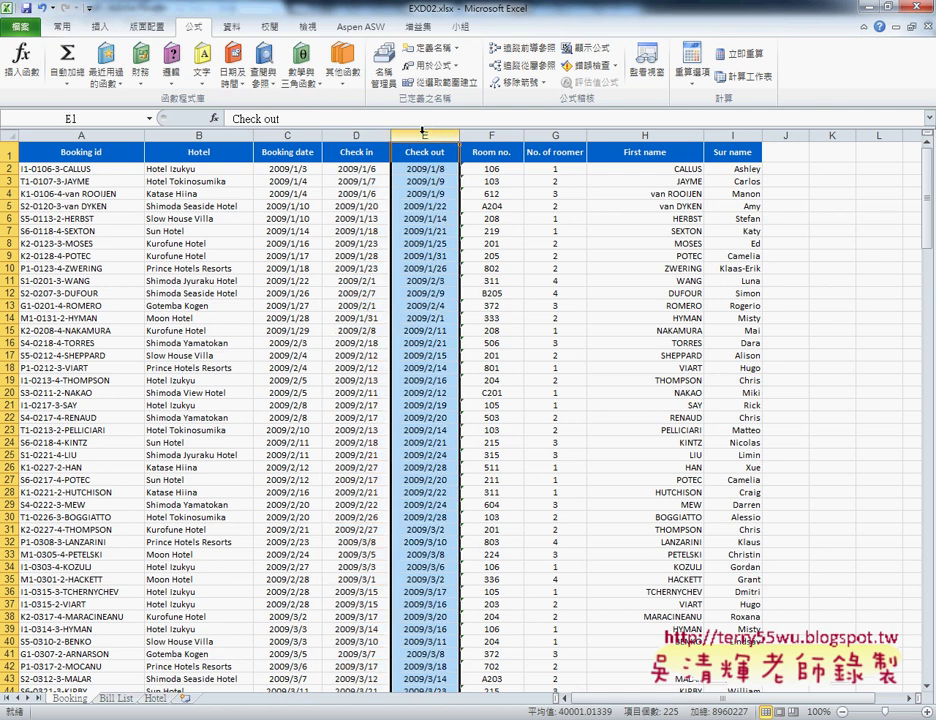
pyautogui.click(356, 134)
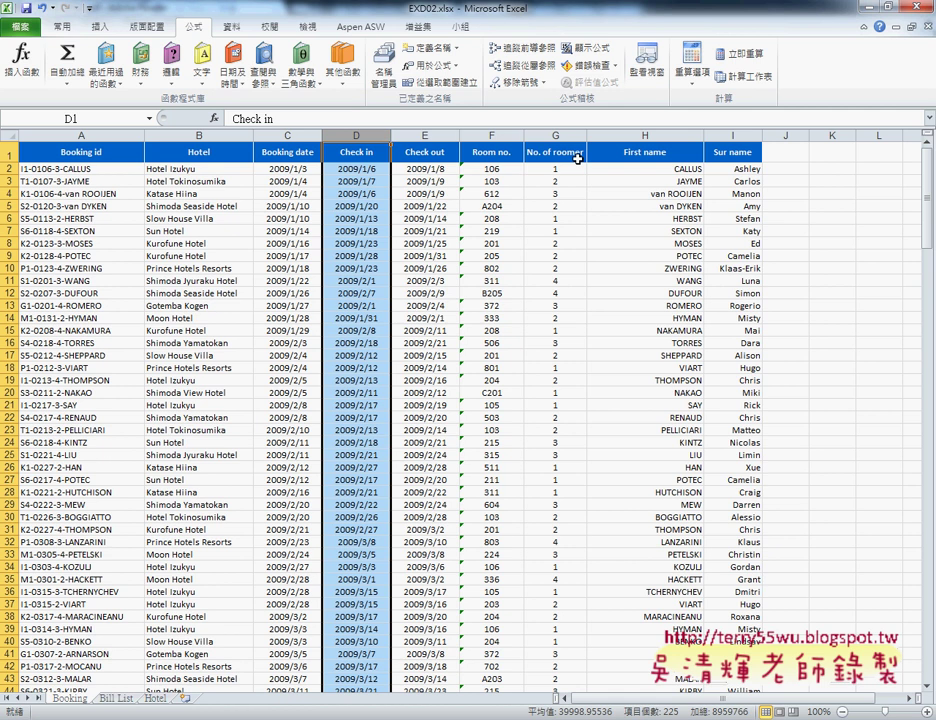
pyautogui.click(115, 697)
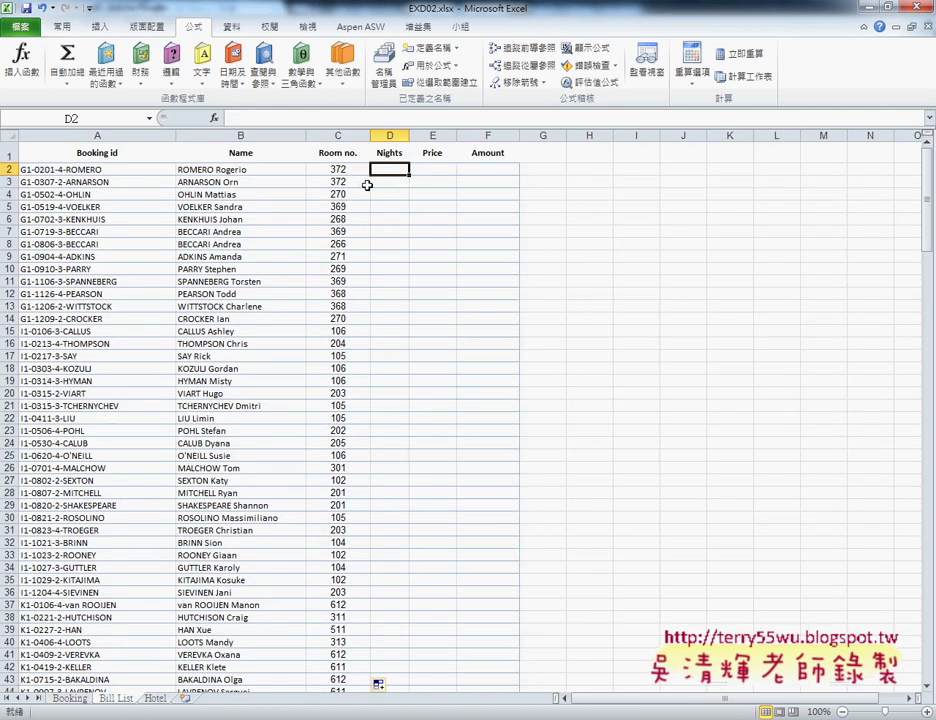
# Start D2's Nights formula with the check-out lookup =VLOOKUP(A2,Booking,5,0).
pyautogui.write('=')
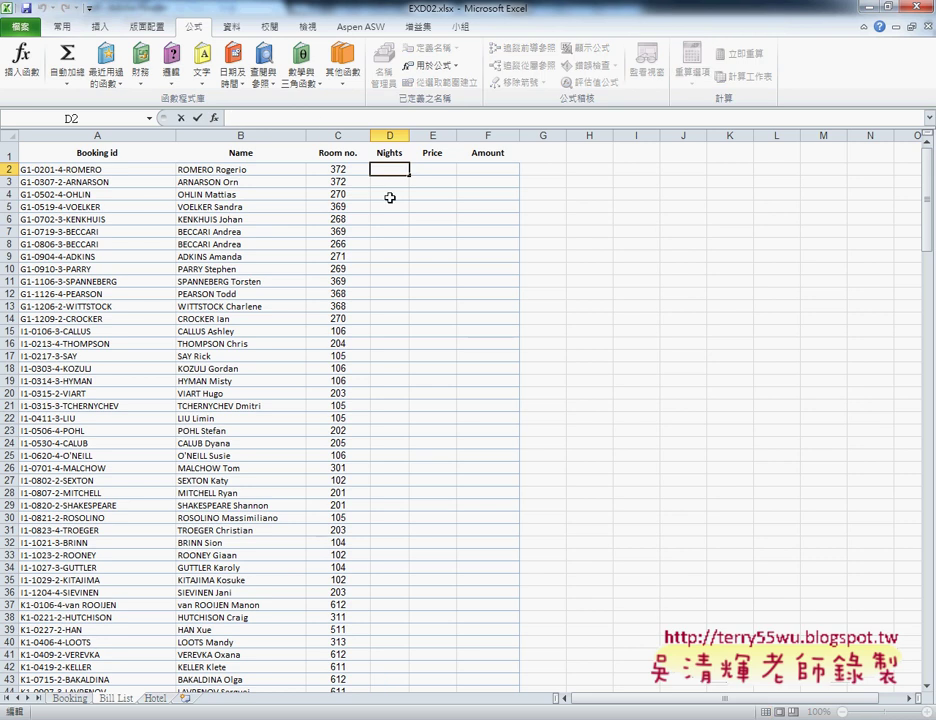
pyautogui.write('VLOOKUP(A2,Booking,8,0)')
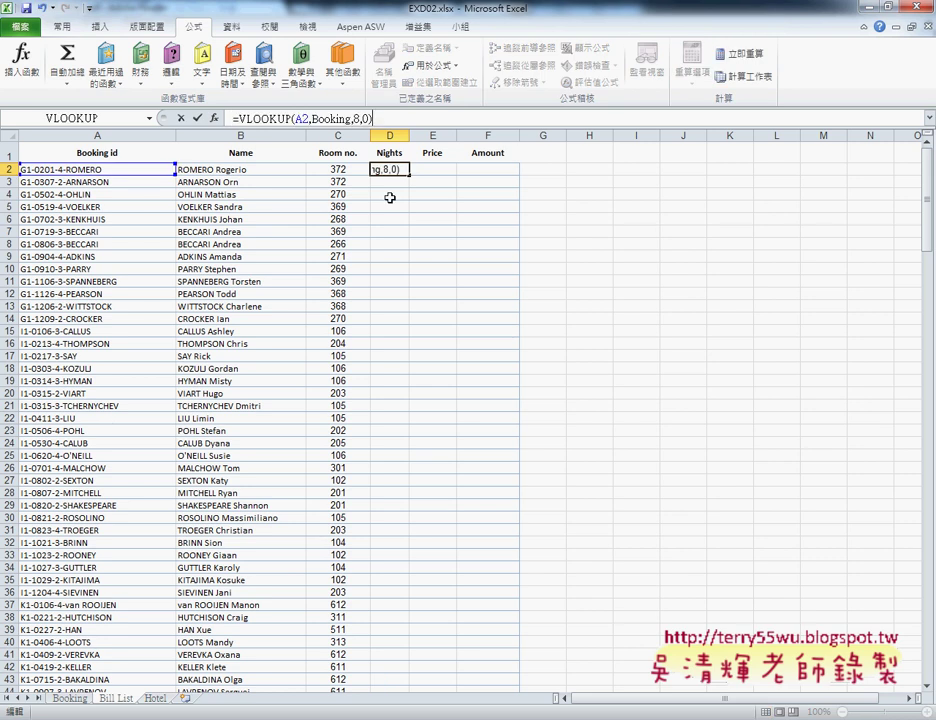
pyautogui.click(356, 118)
pyautogui.write('5')
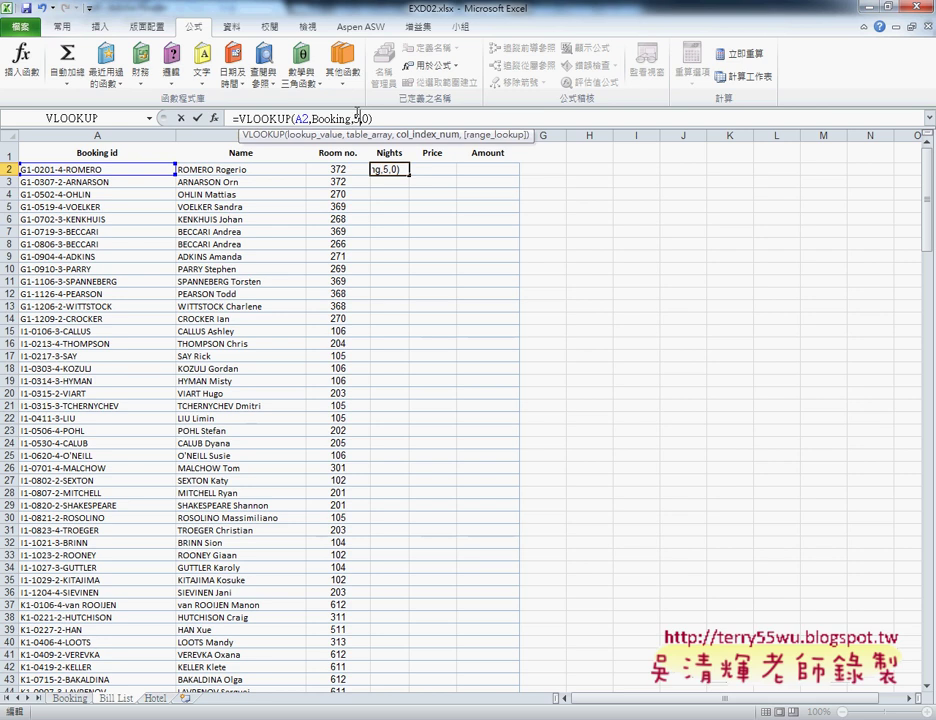
pyautogui.click(496, 124)
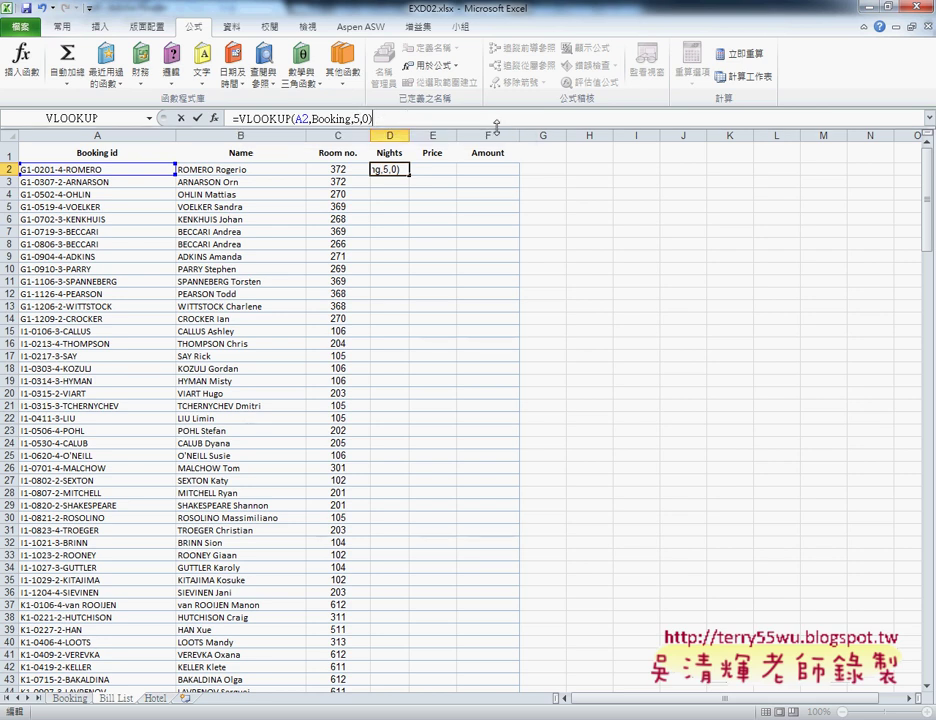
# Subtract VLOOKUP(A2,Booking,4,0) so D2 shows 3, then fill the formula down the Nights column.
pyautogui.write('-')
pyautogui.write('VLOOKUP(A2,Booking,8,0)')
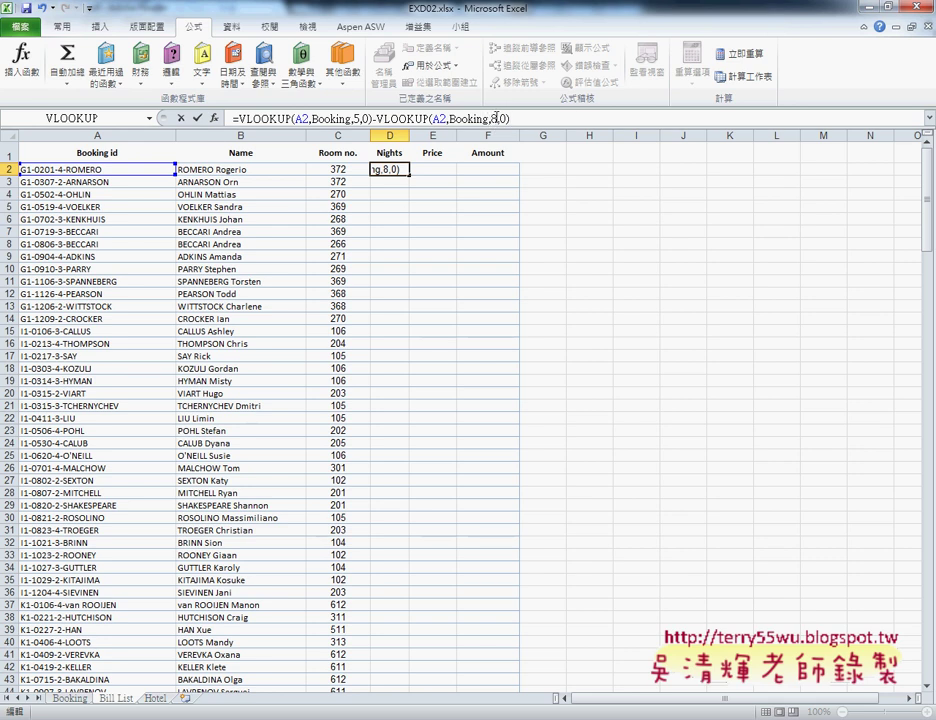
pyautogui.doubleClick(496, 118)
pyautogui.write('4')
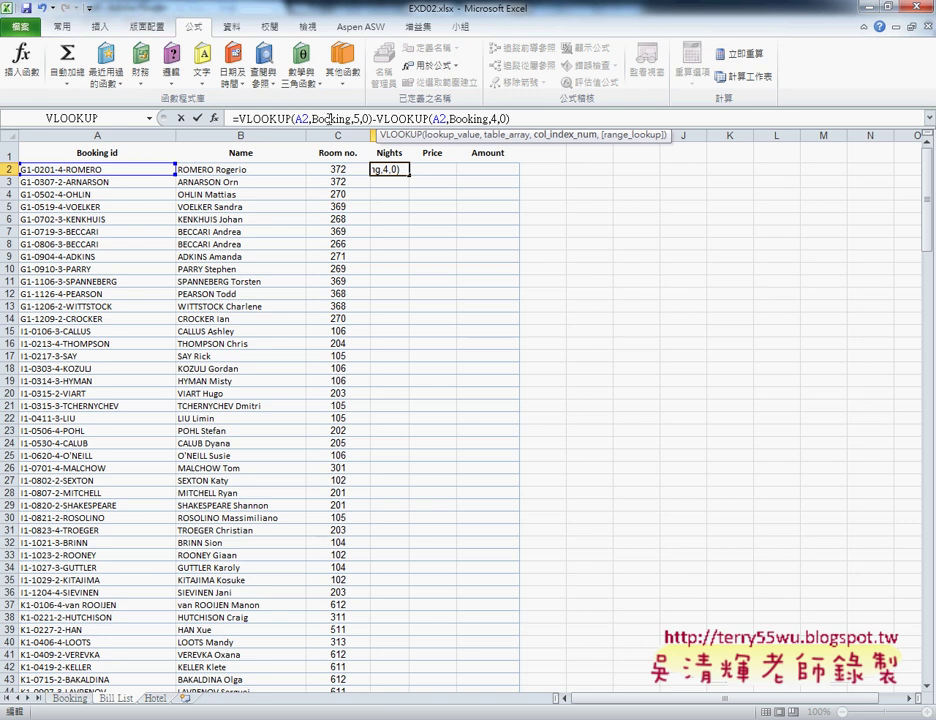
pyautogui.click(197, 118)
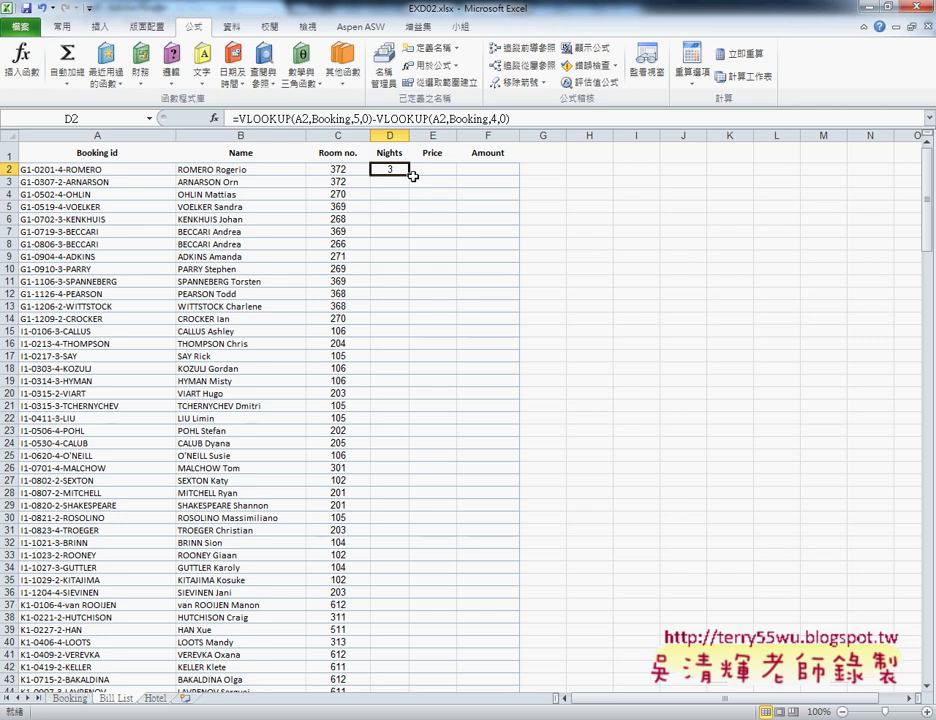
pyautogui.doubleClick(409, 175)
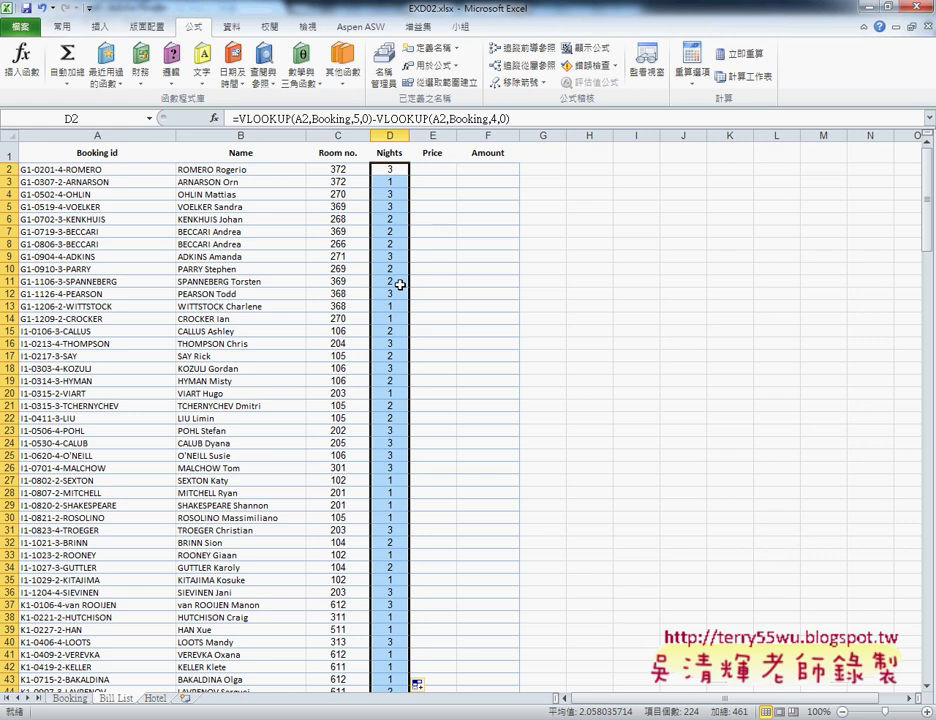
pyautogui.click(438, 170)
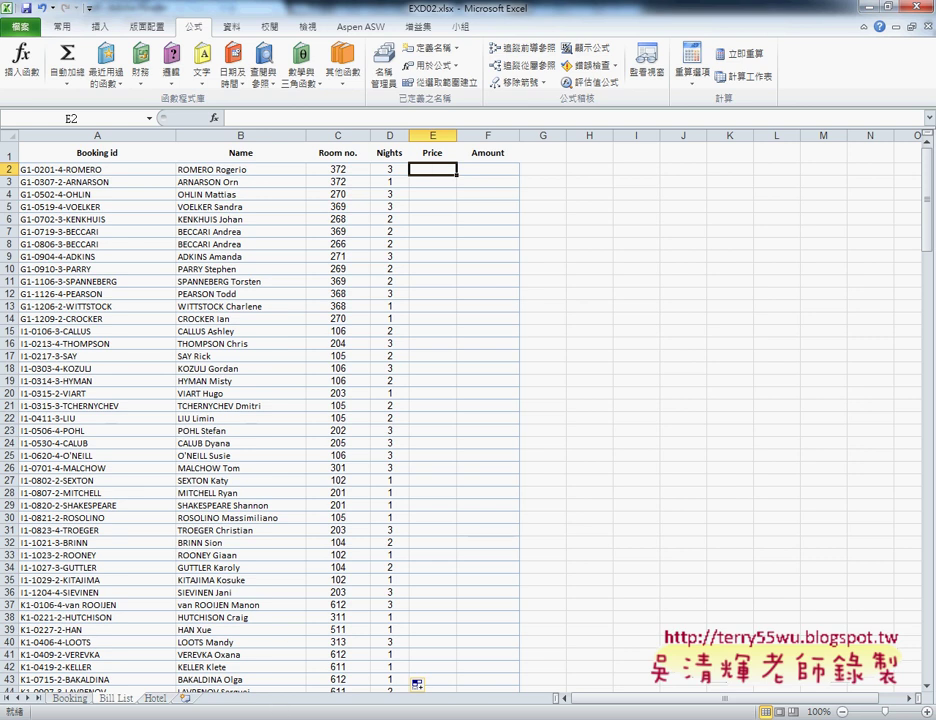
# Read the Price column requirements in the task PDF, then return to the workbook's Hotel sheet.
pyautogui.click(298, 640)
pyautogui.scroll(-2, 380, 520)
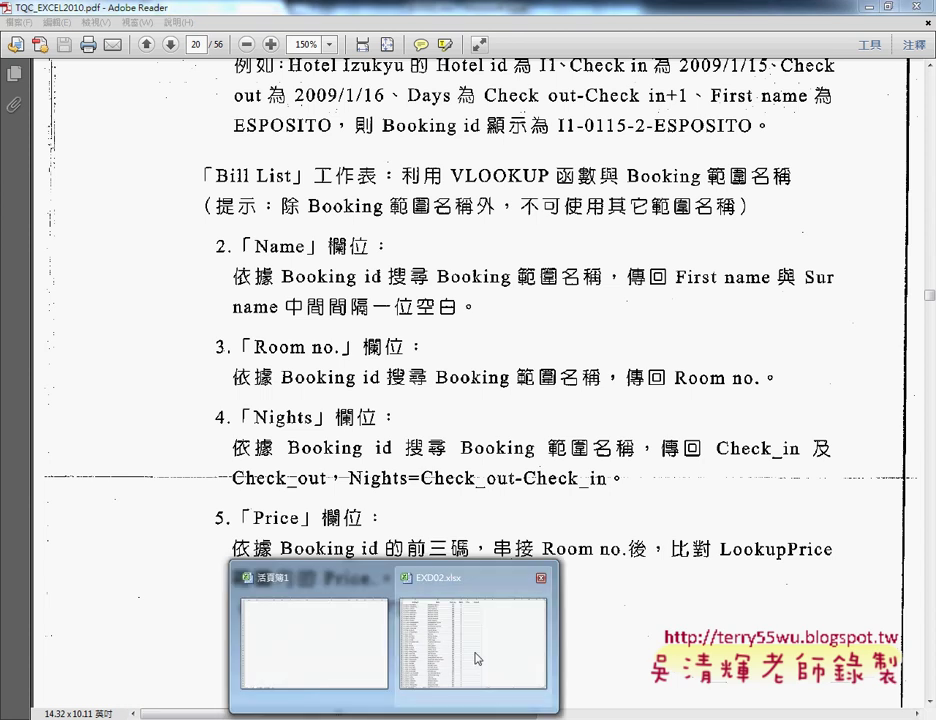
pyautogui.click(477, 658)
pyautogui.click(160, 700)
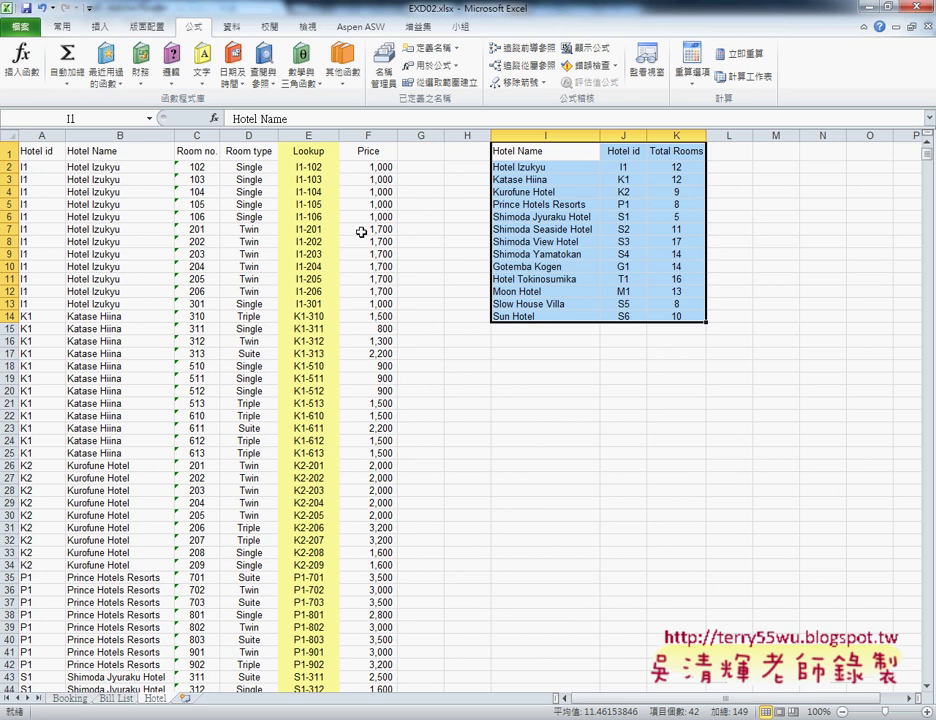
# Review the Hotel room prices in F2:F30, then go back to Bill List to edit E2's formula.
pyautogui.moveTo(360, 167); pyautogui.dragTo(375, 515)
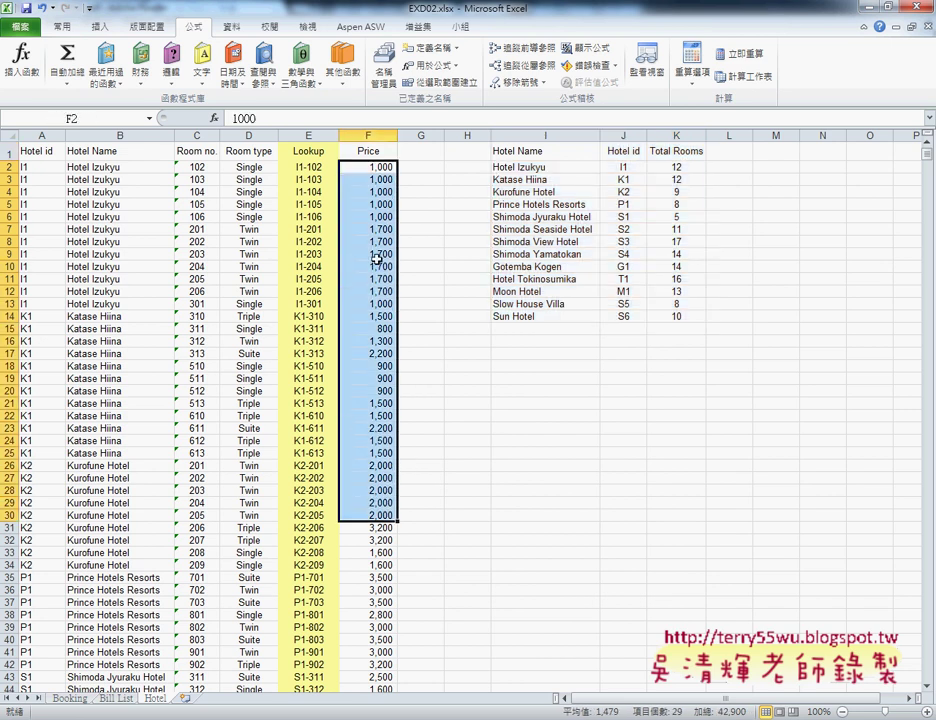
pyautogui.click(85, 699)
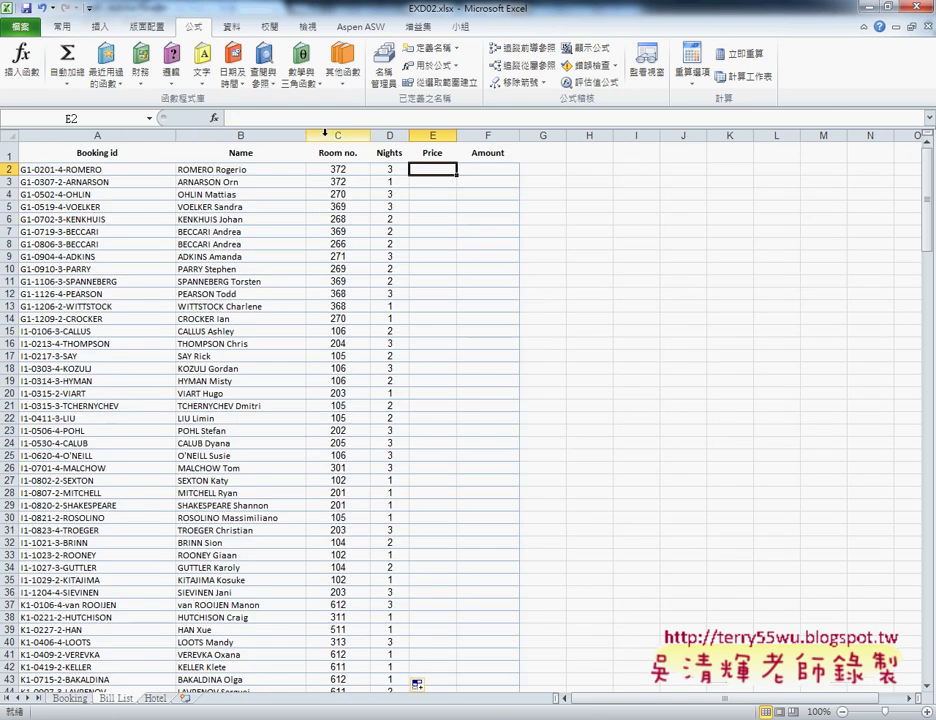
pyautogui.click(284, 121)
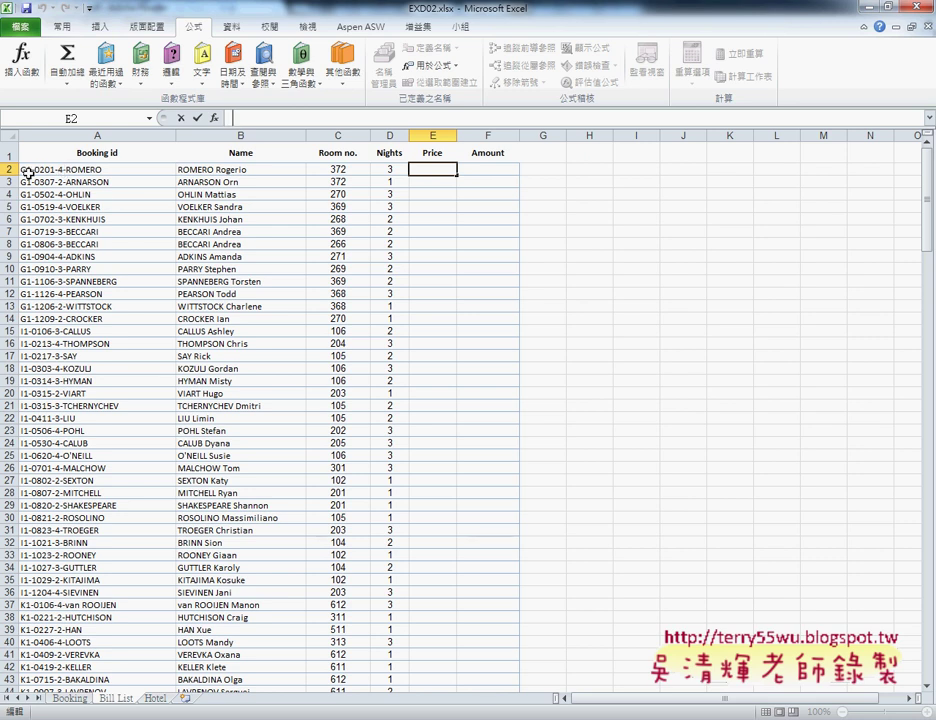
# Set E2 to =VLOOKUP(LEFT(A2,3)&C2,LookupPrice,2,0) via Function Arguments, returning 3,800.
pyautogui.click(28, 172)
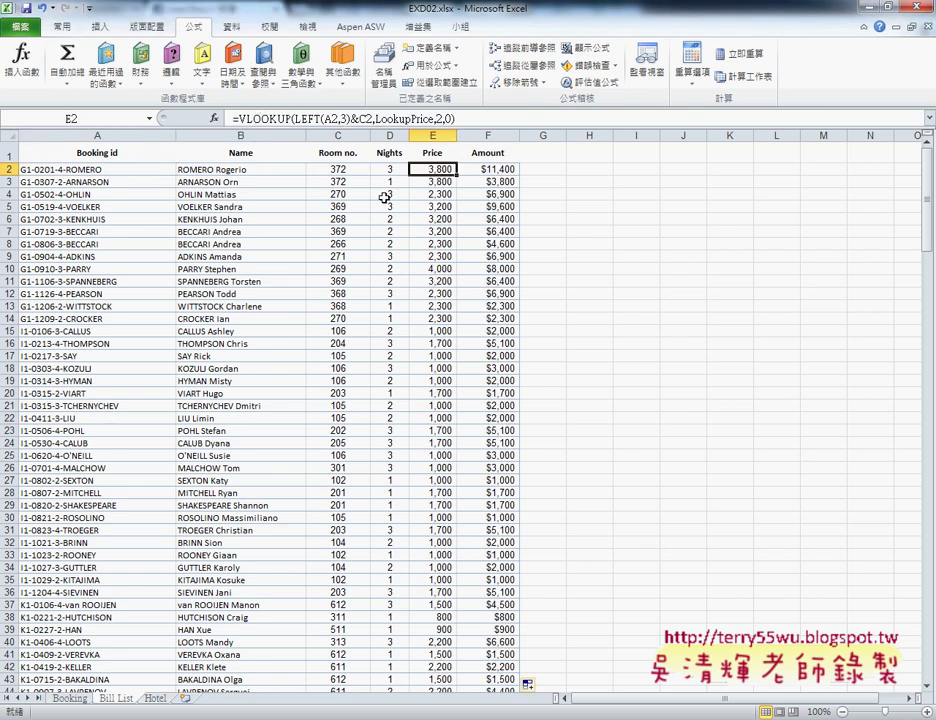
pyautogui.click(266, 121)
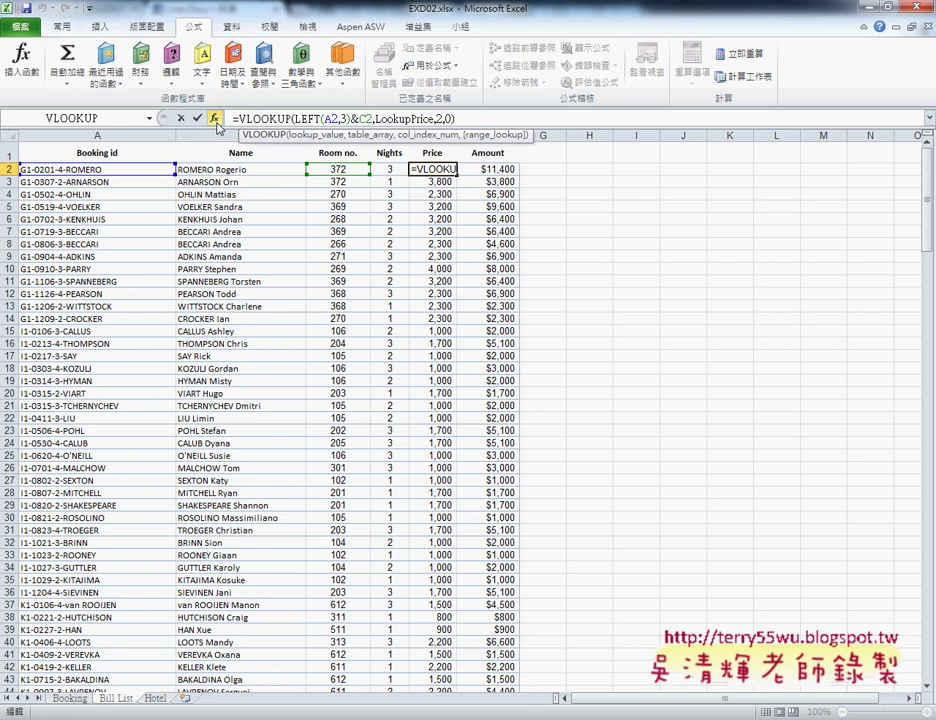
pyautogui.click(213, 118)
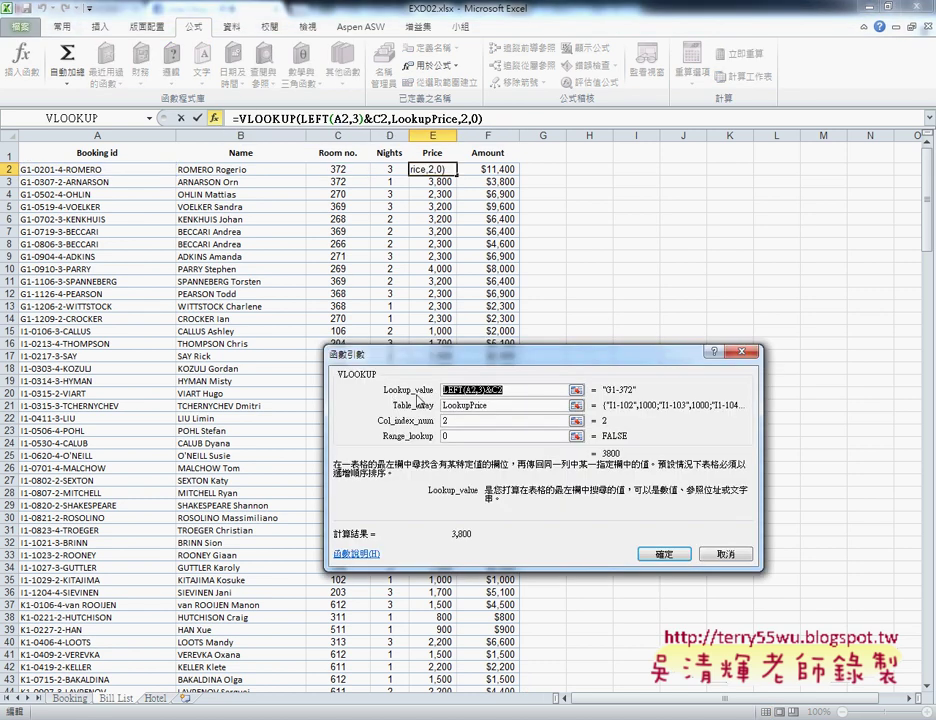
pyautogui.click(445, 388)
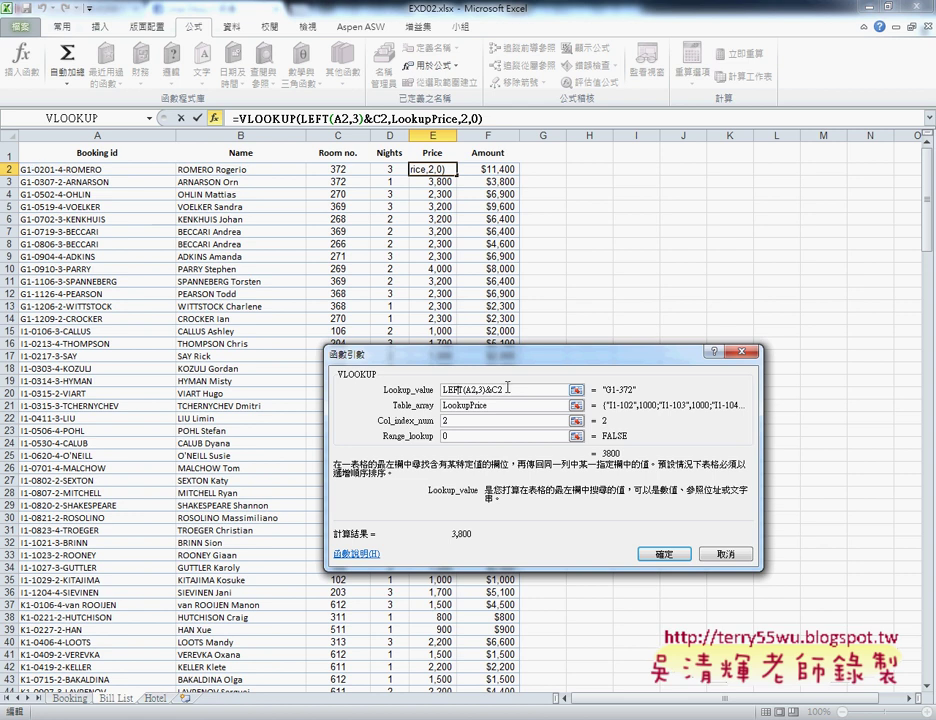
pyautogui.doubleClick(497, 389)
pyautogui.click(509, 406)
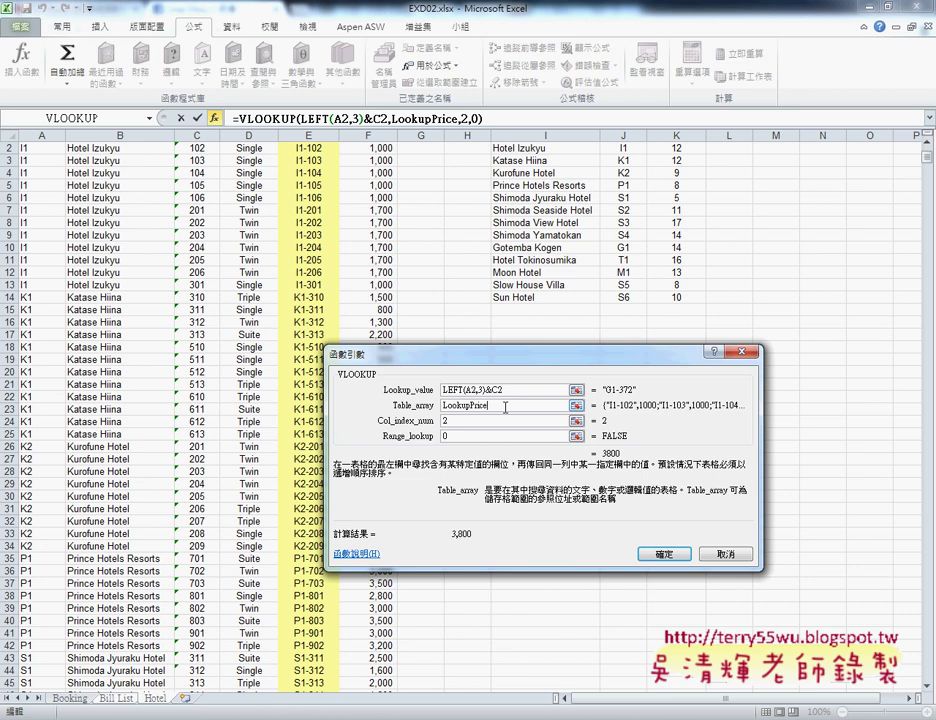
pyautogui.click(491, 421)
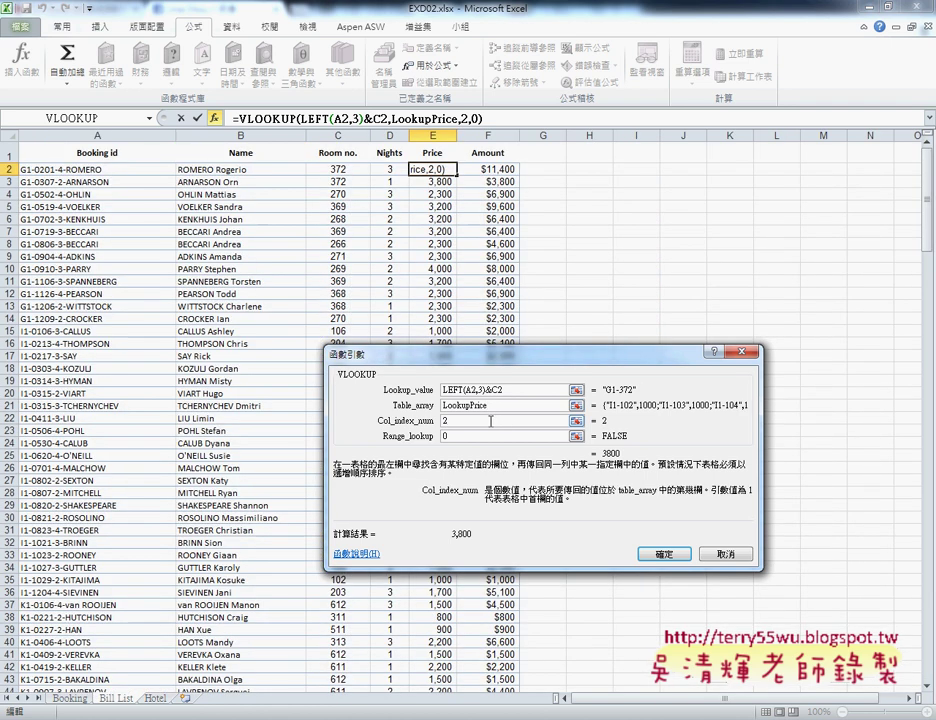
pyautogui.click(497, 406)
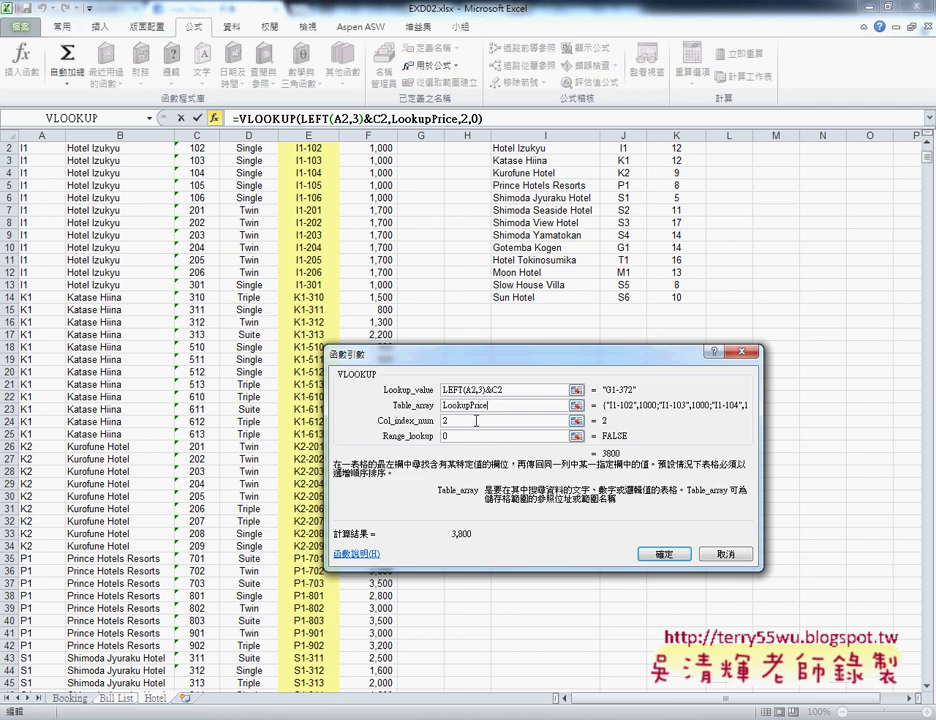
pyautogui.click(480, 421)
pyautogui.click(463, 437)
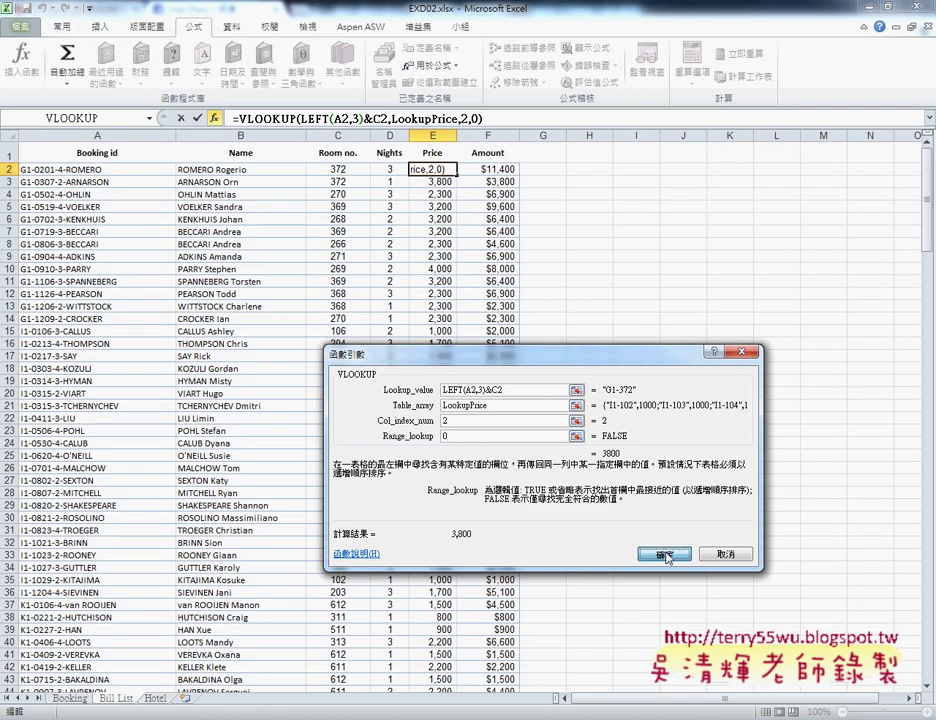
pyautogui.click(664, 553)
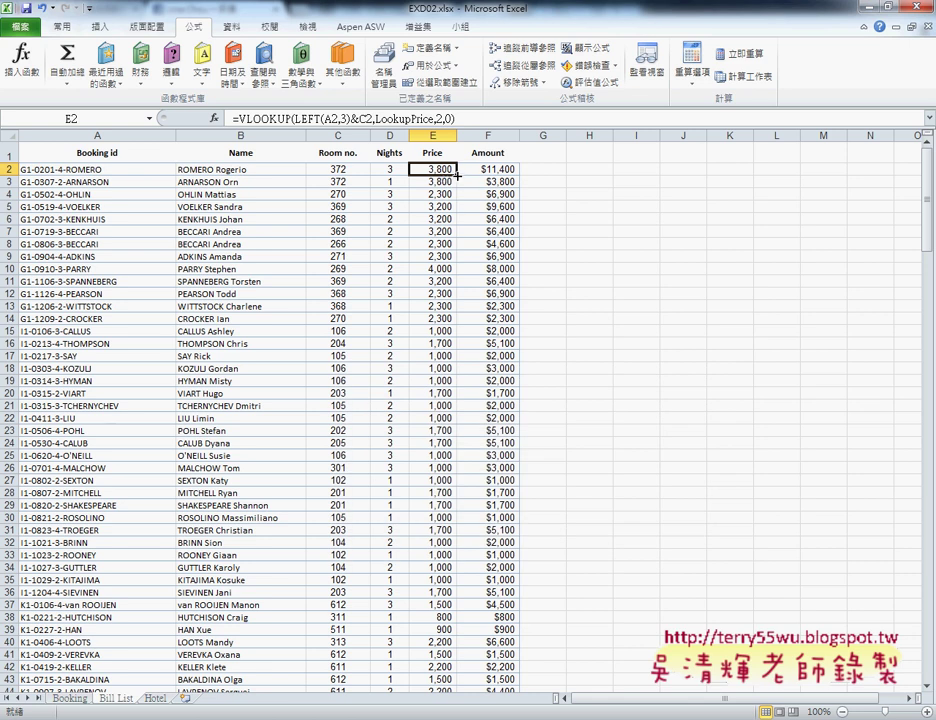
# Fill the Price formula down column E, then check the D2, E2 and F2 (=D2*E2) formulas.
pyautogui.doubleClick(457, 176)
pyautogui.hotkey('shift', 'BackSpace')
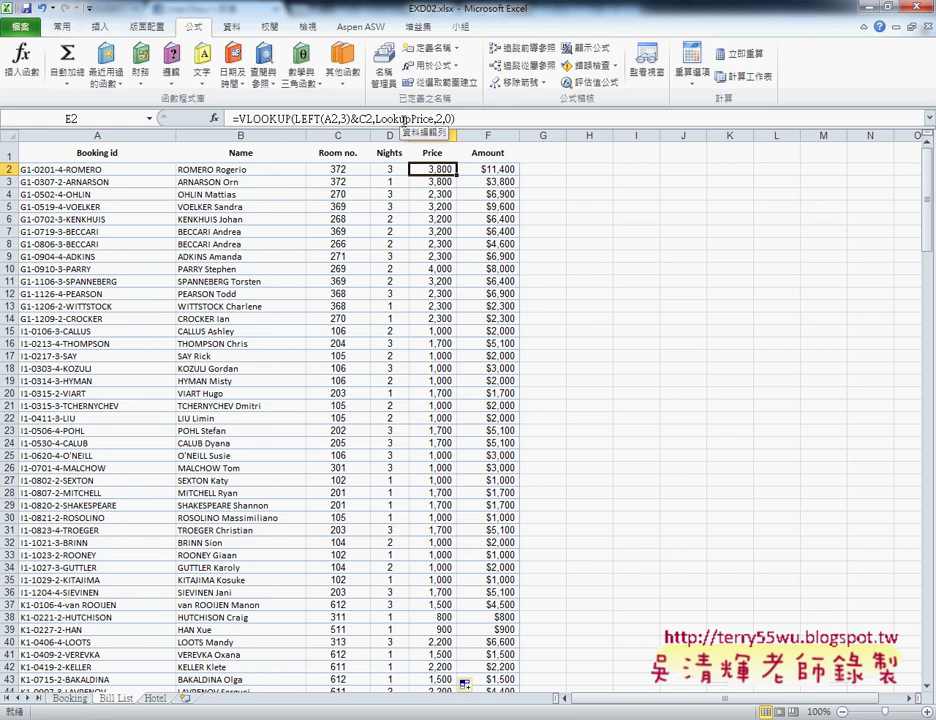
pyautogui.click(497, 172)
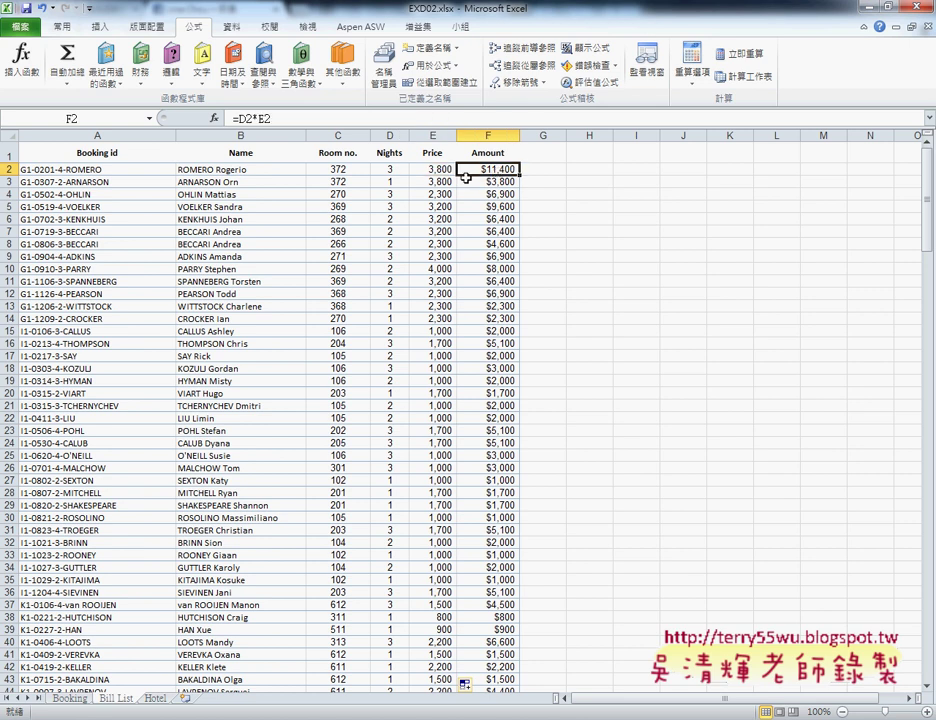
pyautogui.click(441, 174)
pyautogui.click(390, 170)
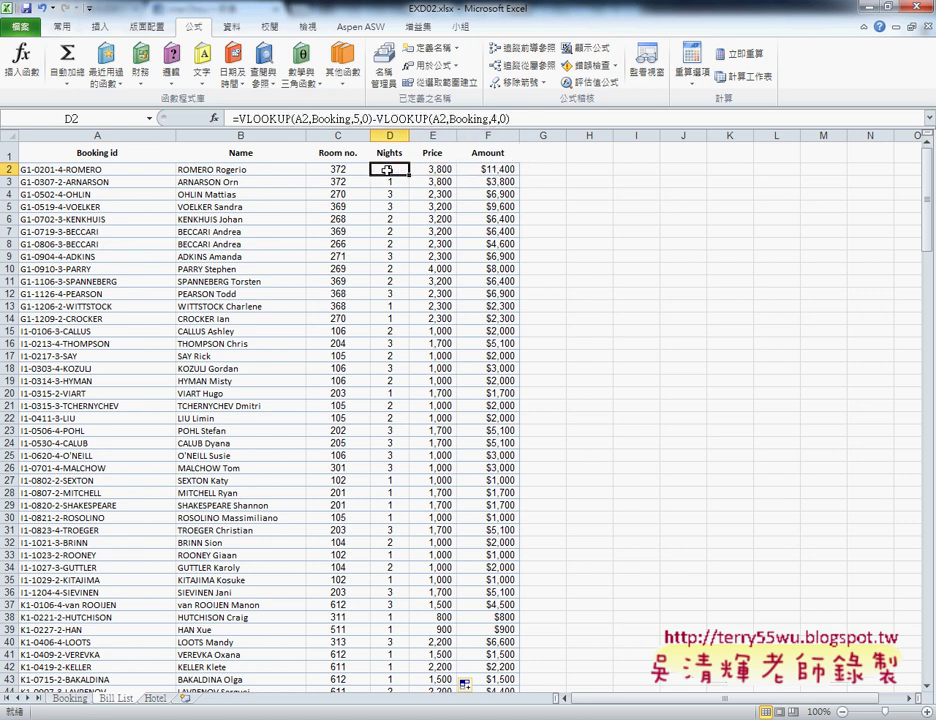
pyautogui.click(436, 170)
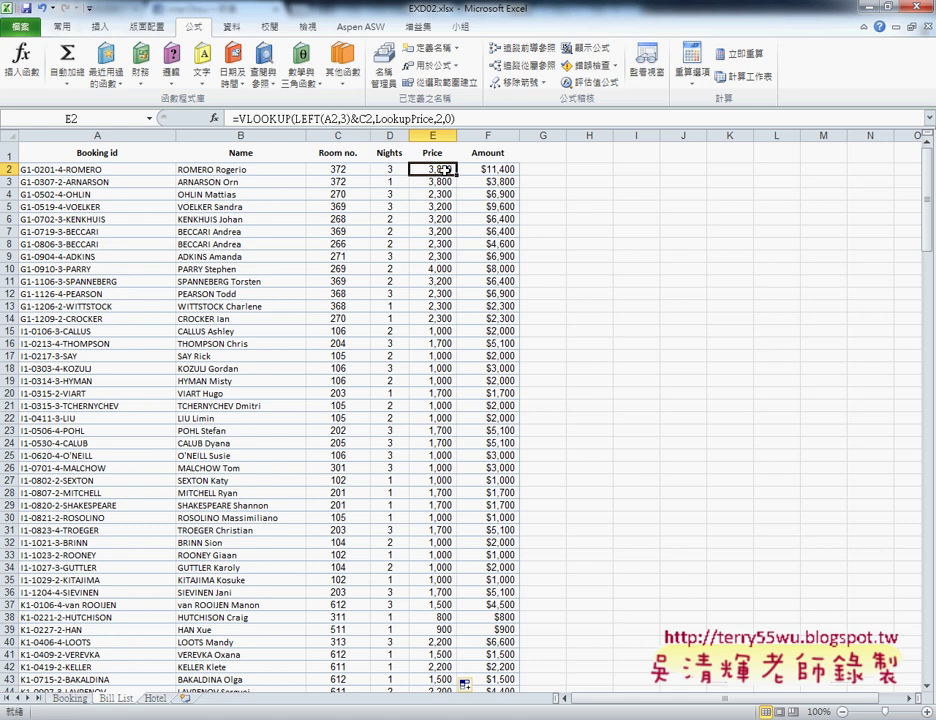
pyautogui.click(496, 170)
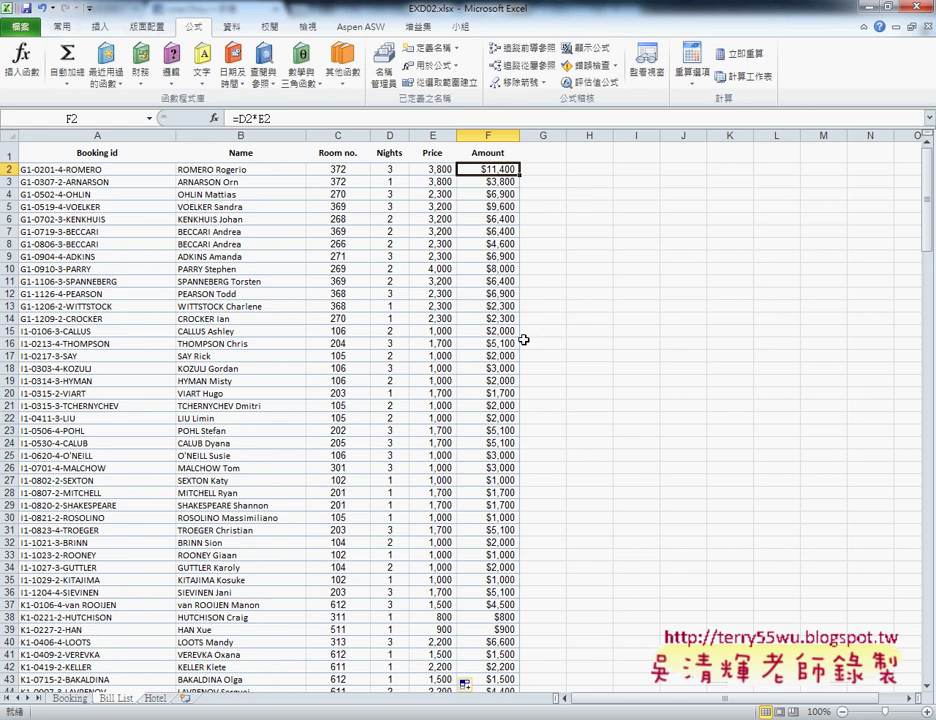
pyautogui.click(440, 169)
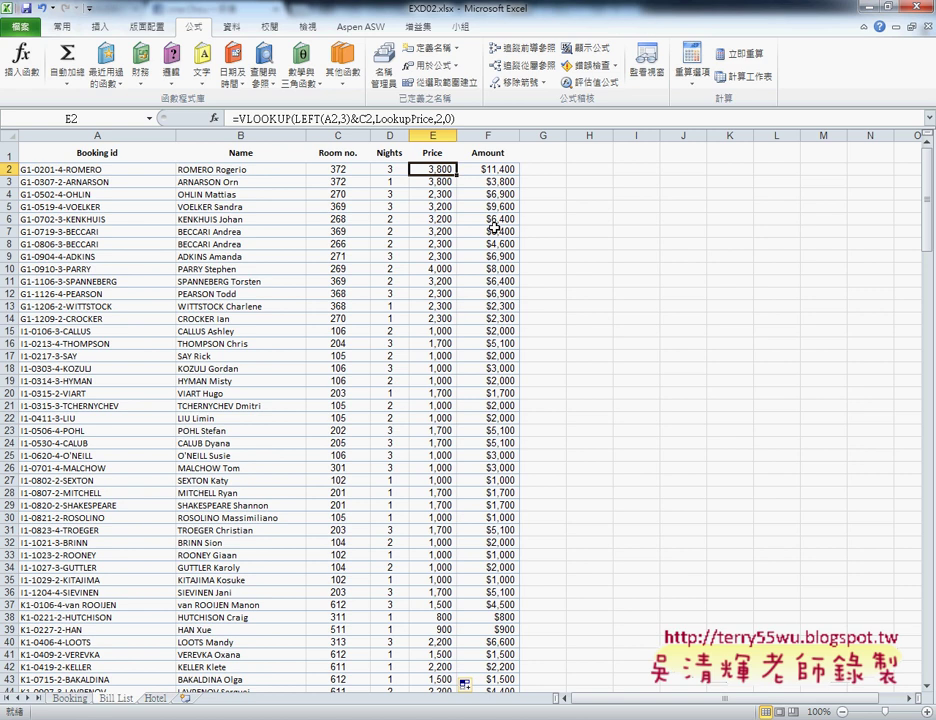
# Review E2's lookup arguments: value G1-372, table LookupPrice, column 2, exact match 0.
pyautogui.click(267, 123)
pyautogui.click(213, 118)
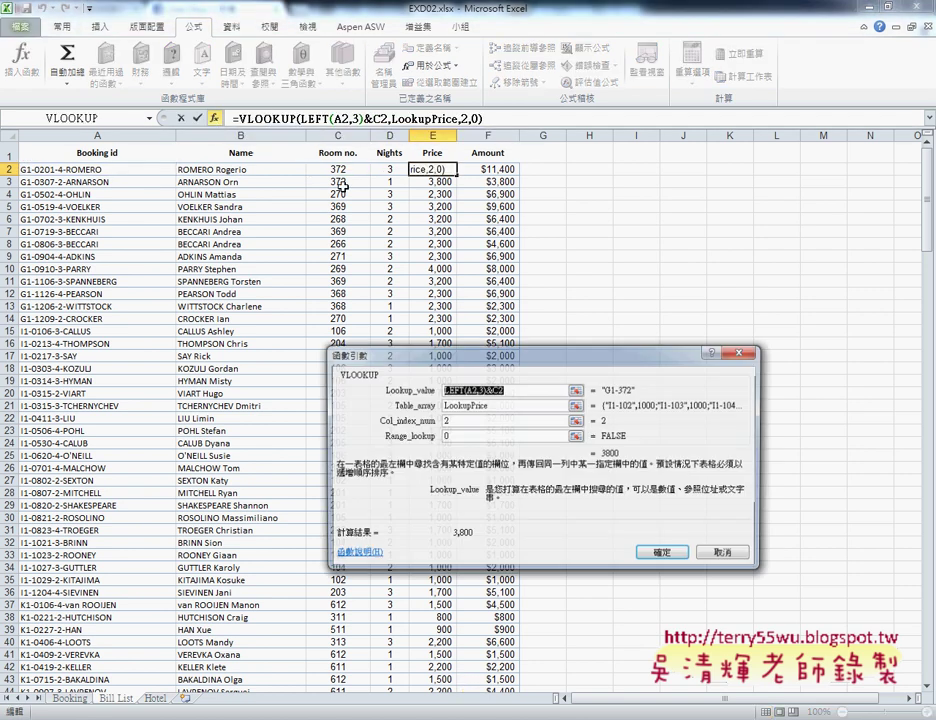
pyautogui.moveTo(642, 362)
pyautogui.mouseDown()
pyautogui.moveTo(480, 362)
pyautogui.moveTo(397, 244)
pyautogui.mouseUp()
pyautogui.click(478, 272)
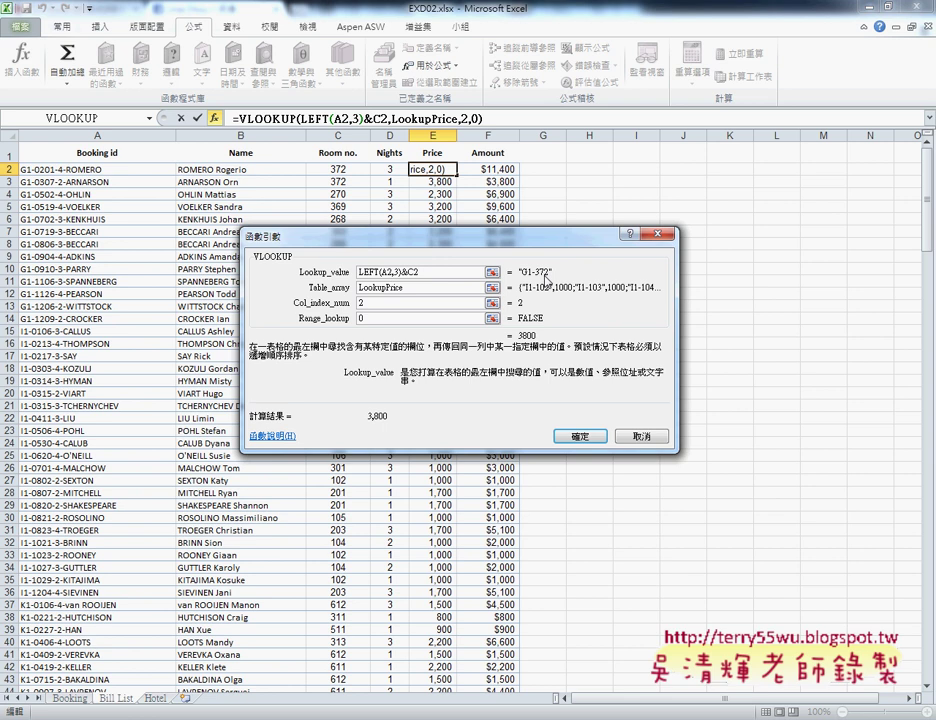
pyautogui.click(420, 290)
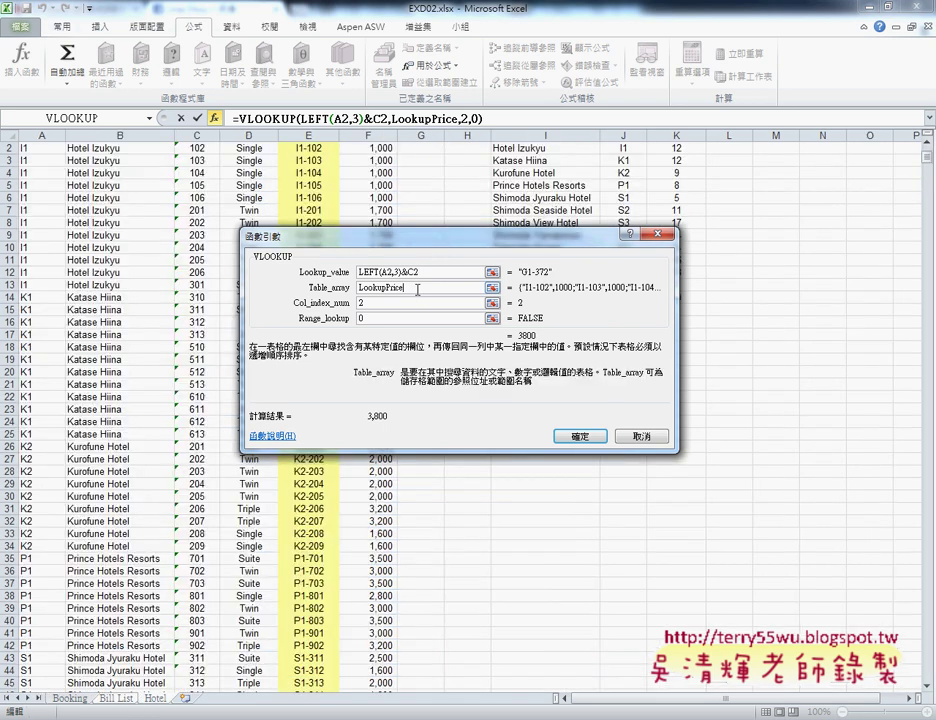
pyautogui.click(409, 305)
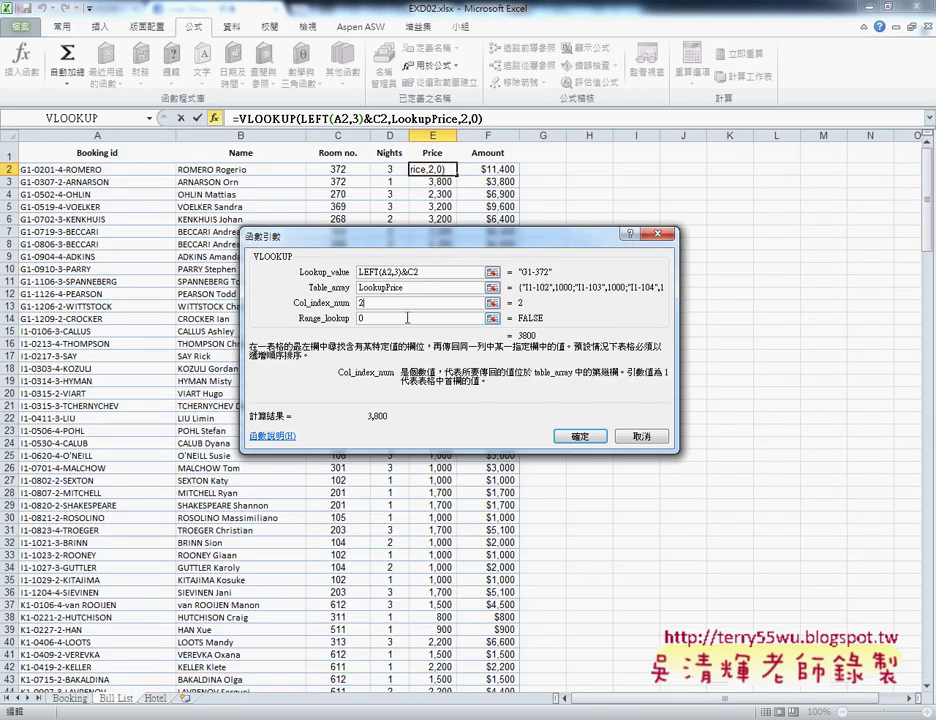
pyautogui.click(448, 318)
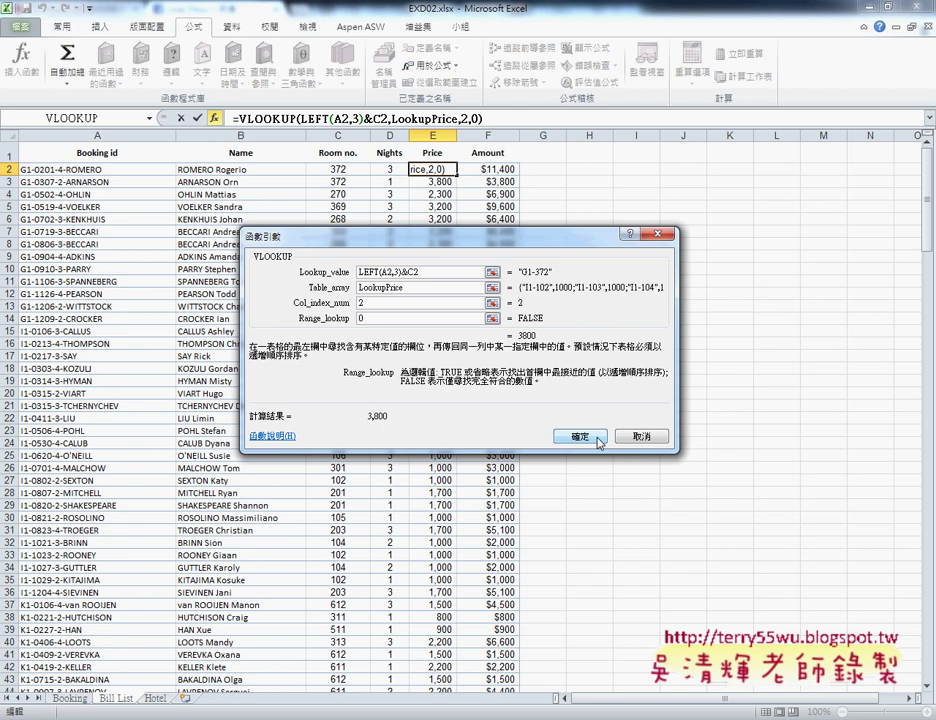